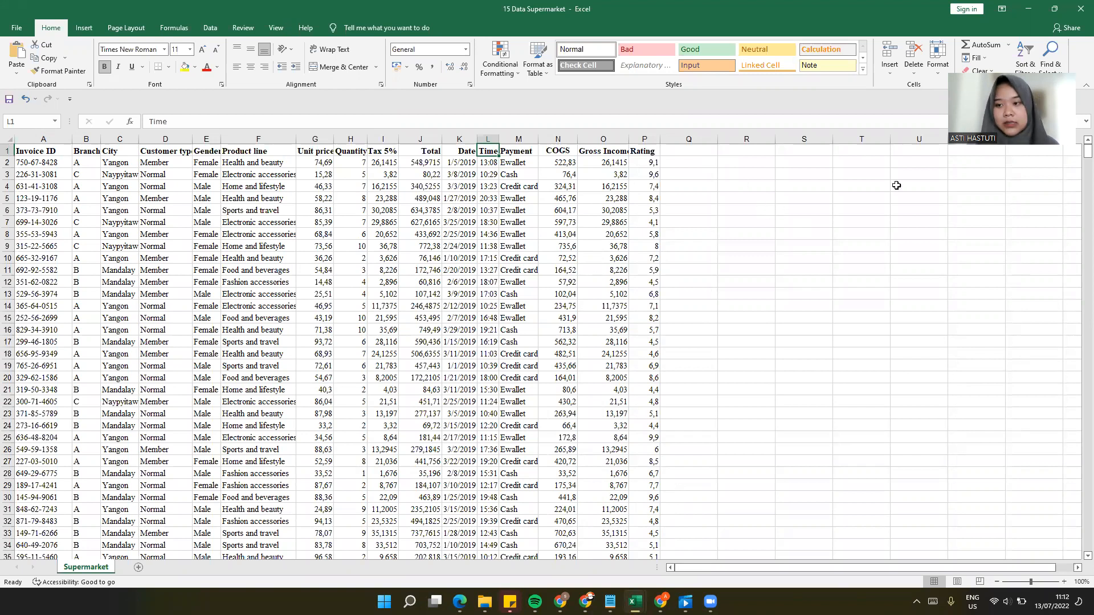
Step: Switch from Excel to Google Data Studio in the browser and create a new report
drag(1077, 165, 1077, 258)
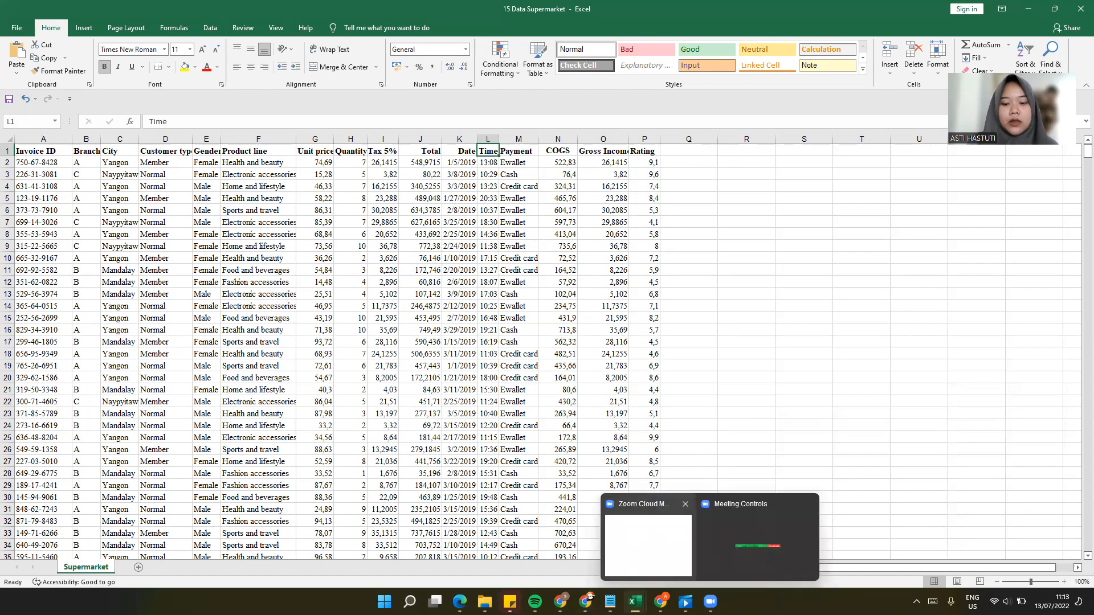
click(660, 602)
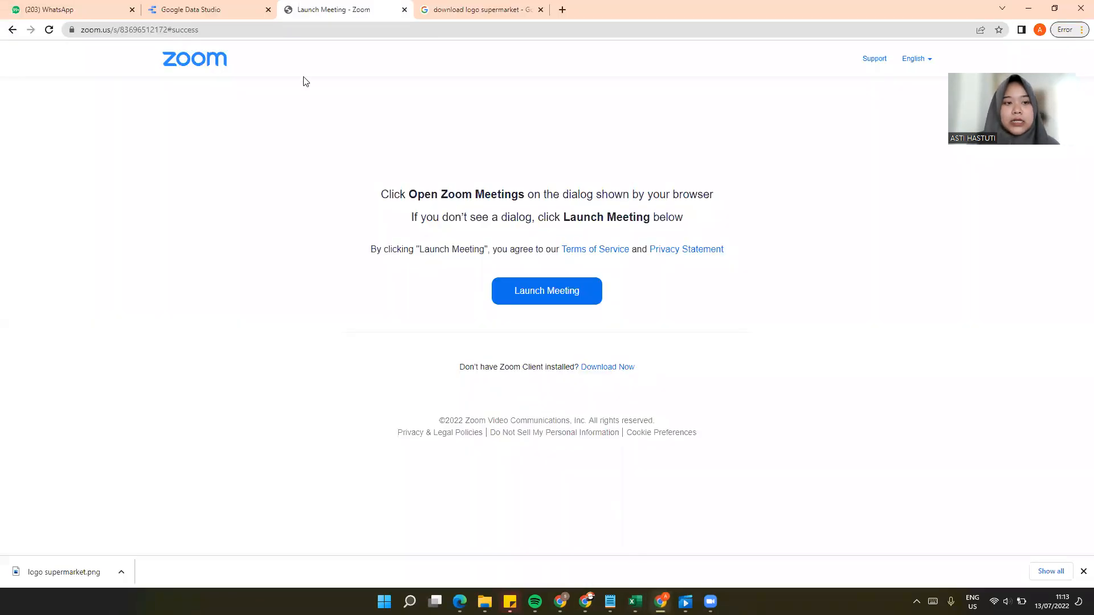
click(194, 9)
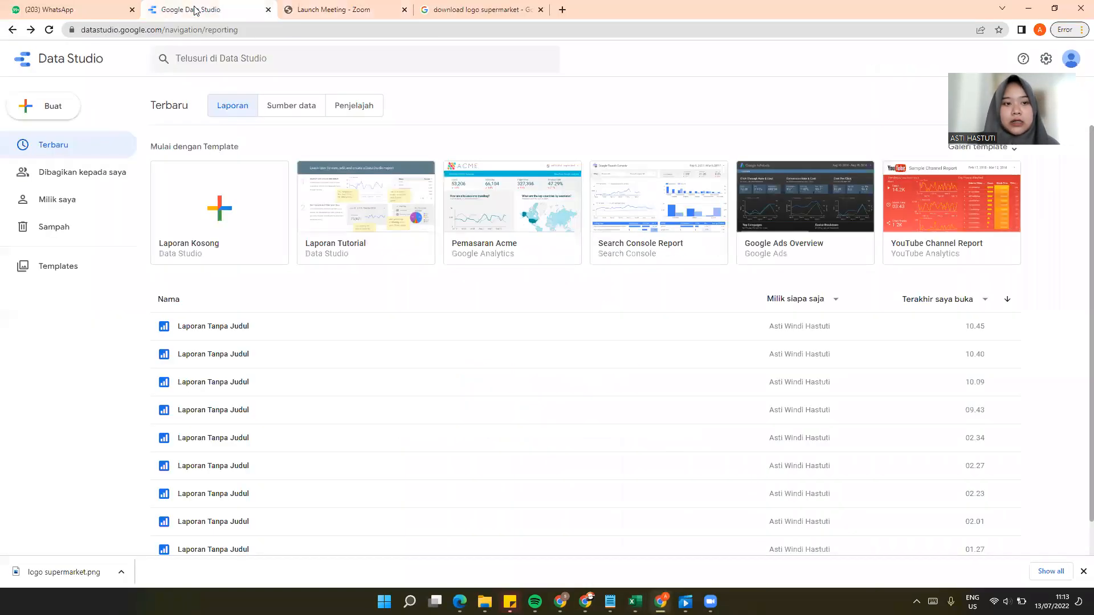
click(55, 114)
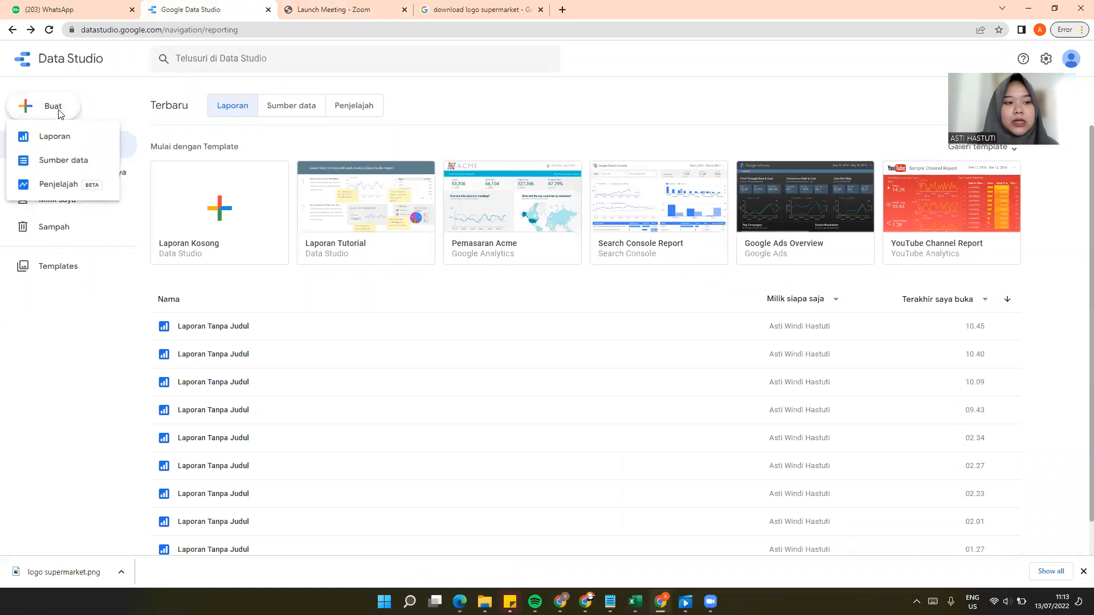
click(65, 138)
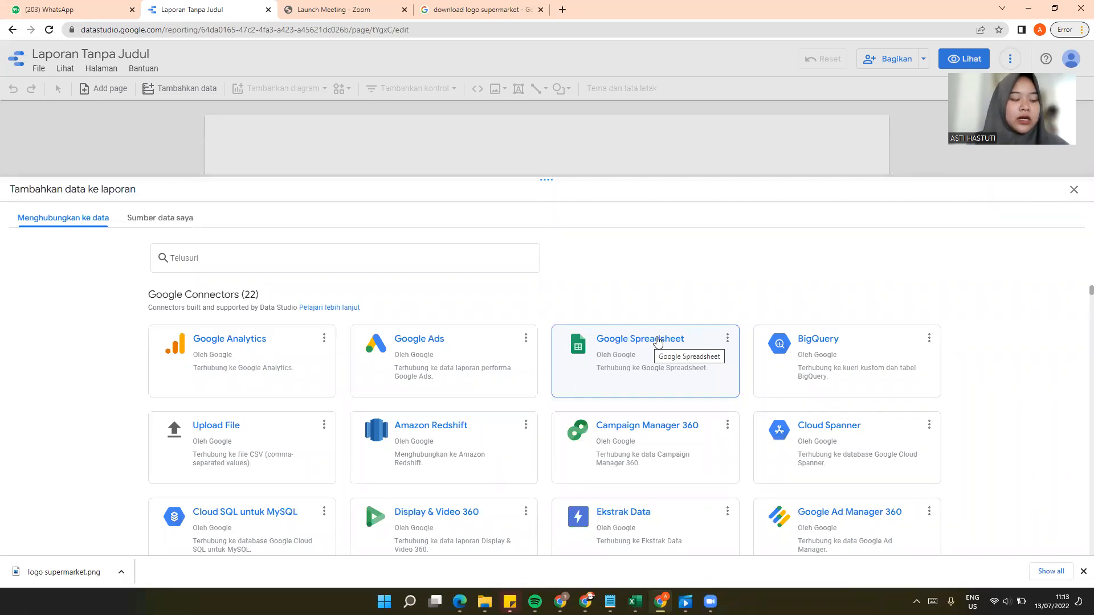
Step: Add the Supermarket worksheet of the first 15 Data Supermarket Google spreadsheet to the report and delete the default table
click(658, 341)
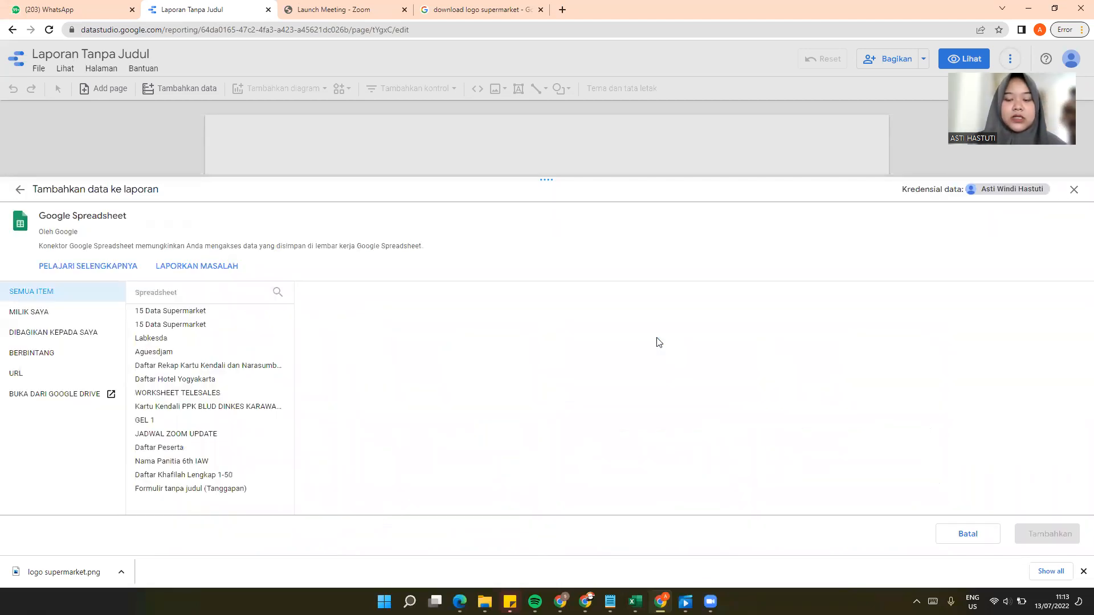
click(218, 311)
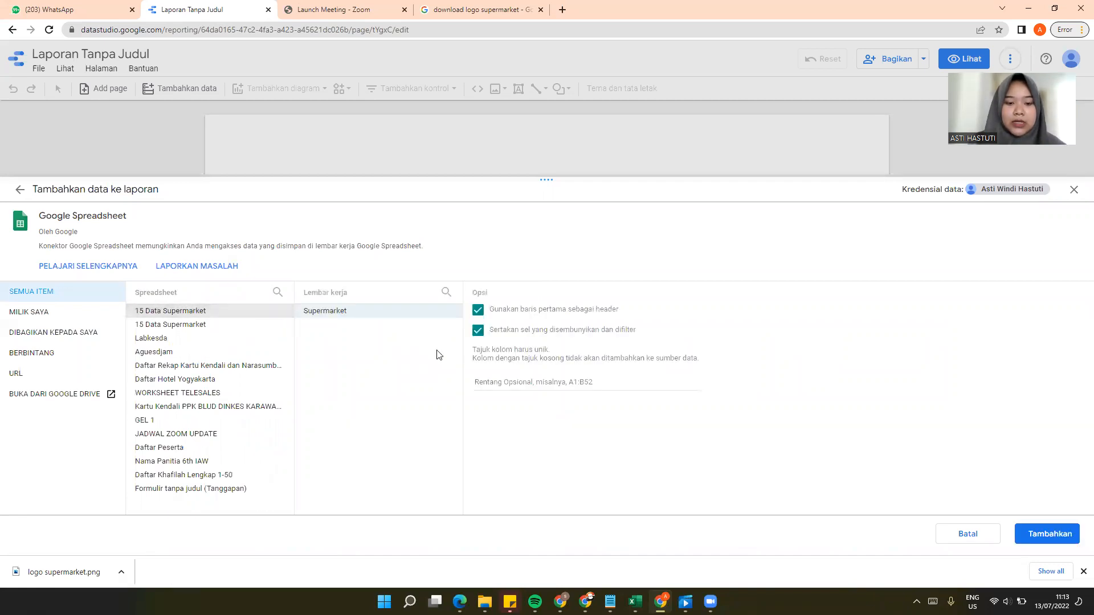
click(1054, 538)
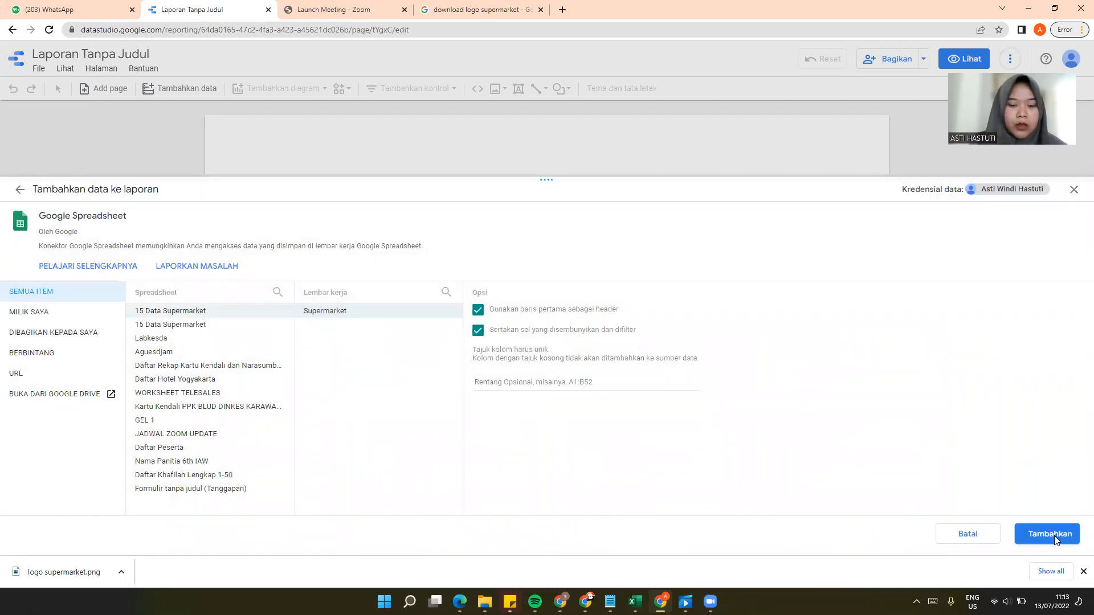
click(1054, 539)
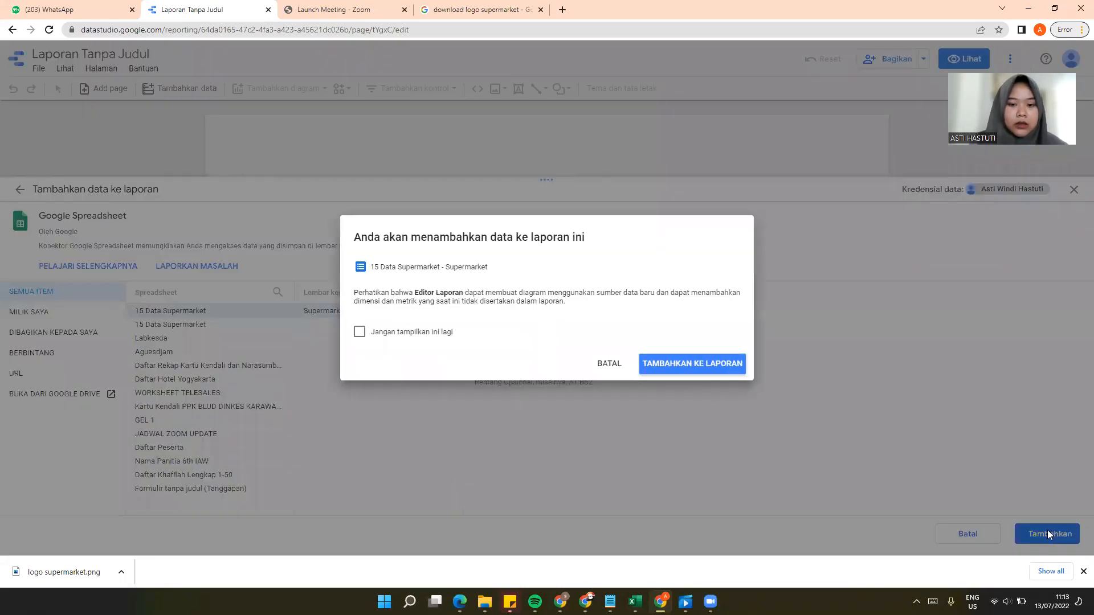
click(706, 368)
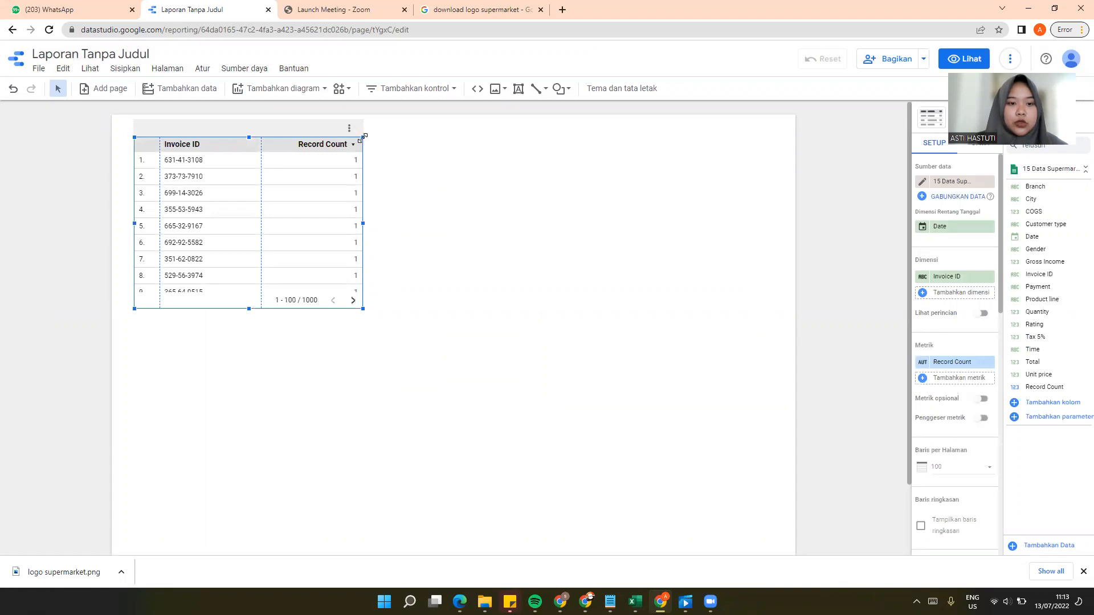
key(Delete)
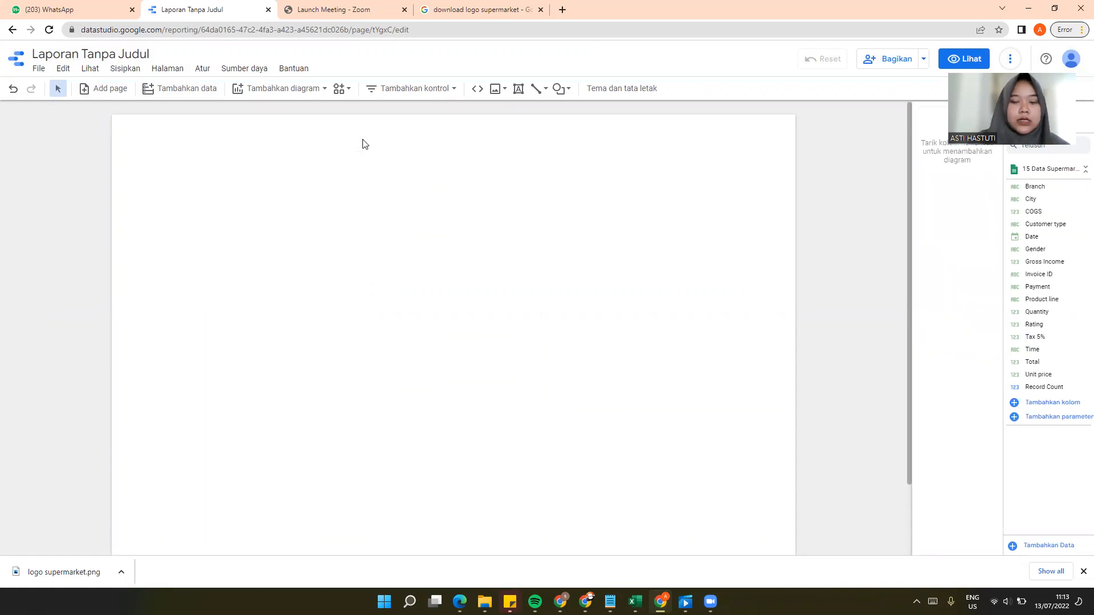
Step: Set the report canvas height to 1500 pixels in the layout settings
click(648, 91)
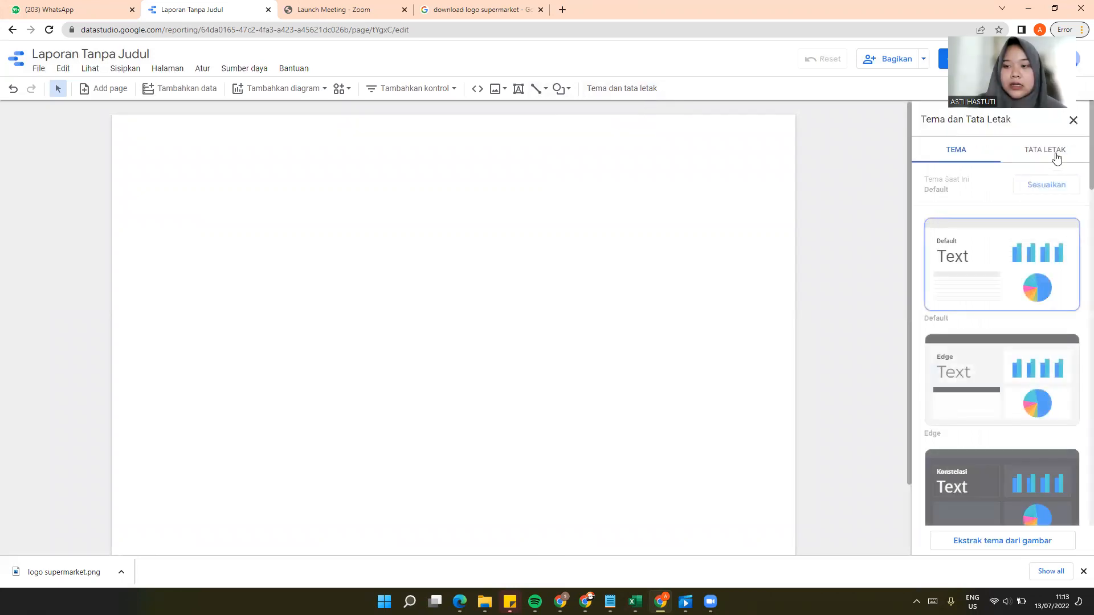
click(1056, 158)
scroll(969, 393, down, 3)
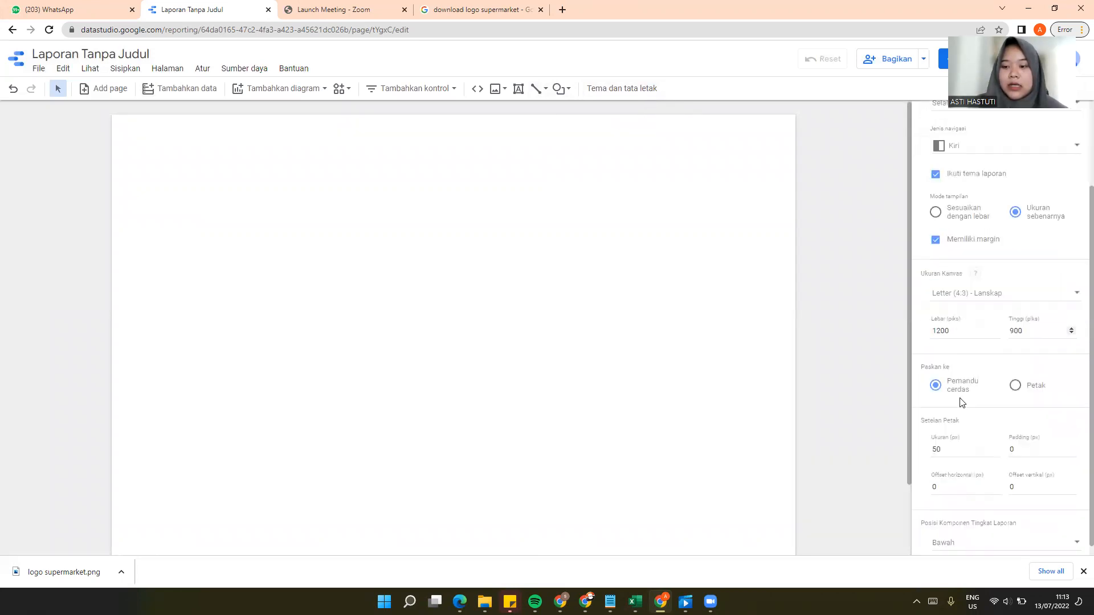
click(1033, 325)
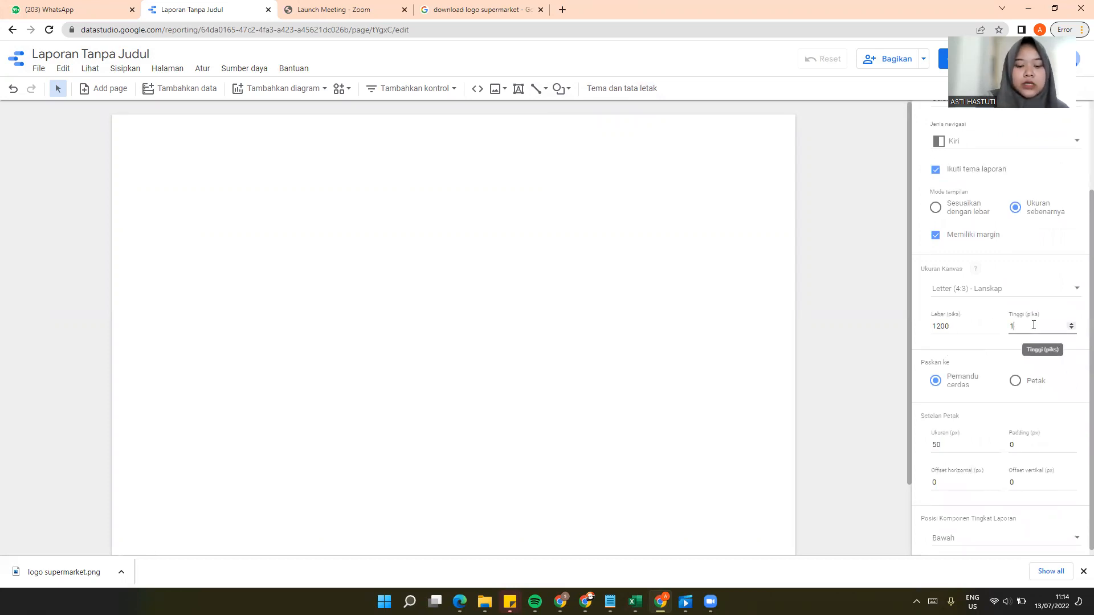
text(1500)
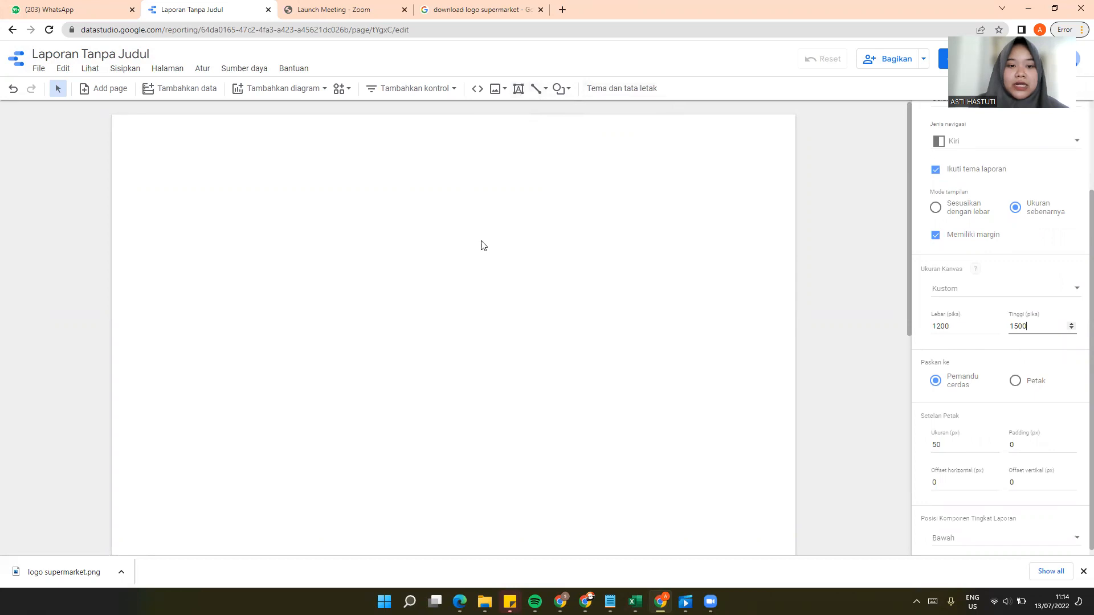
Step: Draw a wide rectangle across the top of the page as a header banner and fill it with yellow-green
click(569, 90)
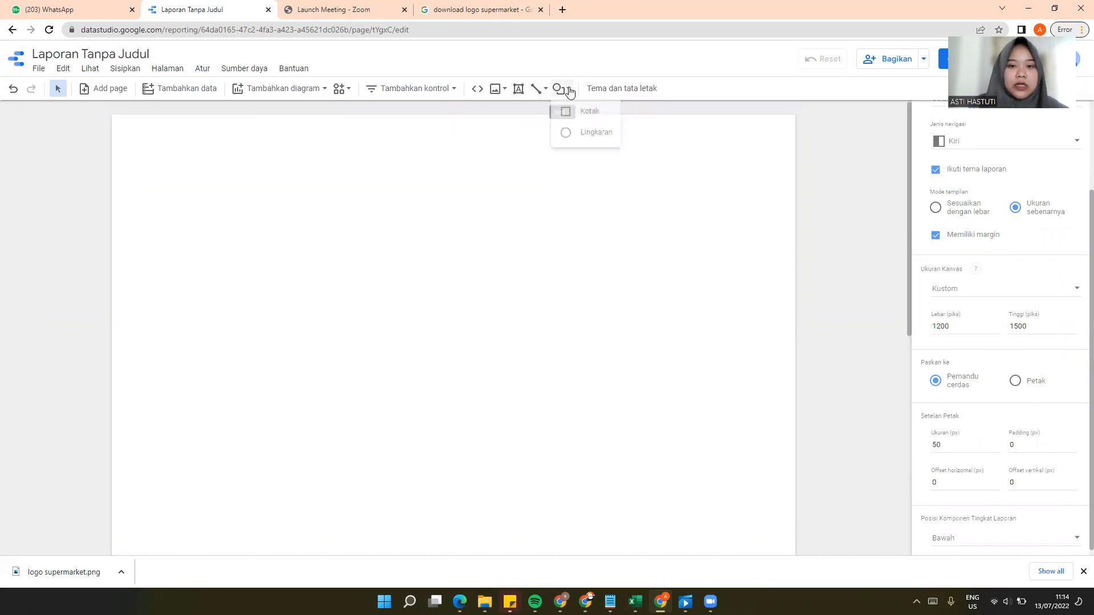
click(590, 112)
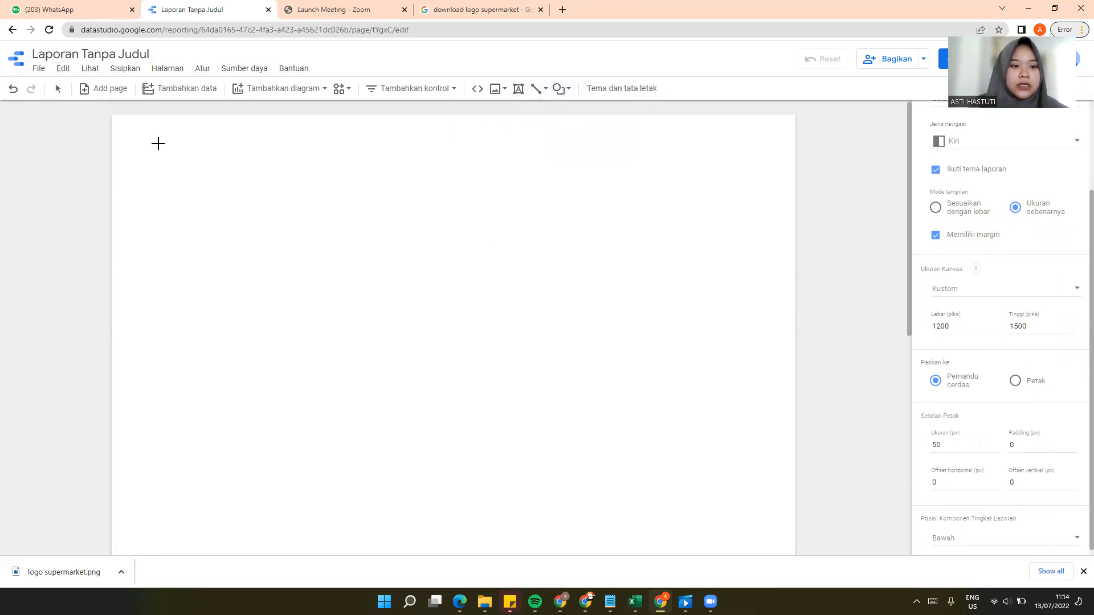
drag(136, 133, 762, 193)
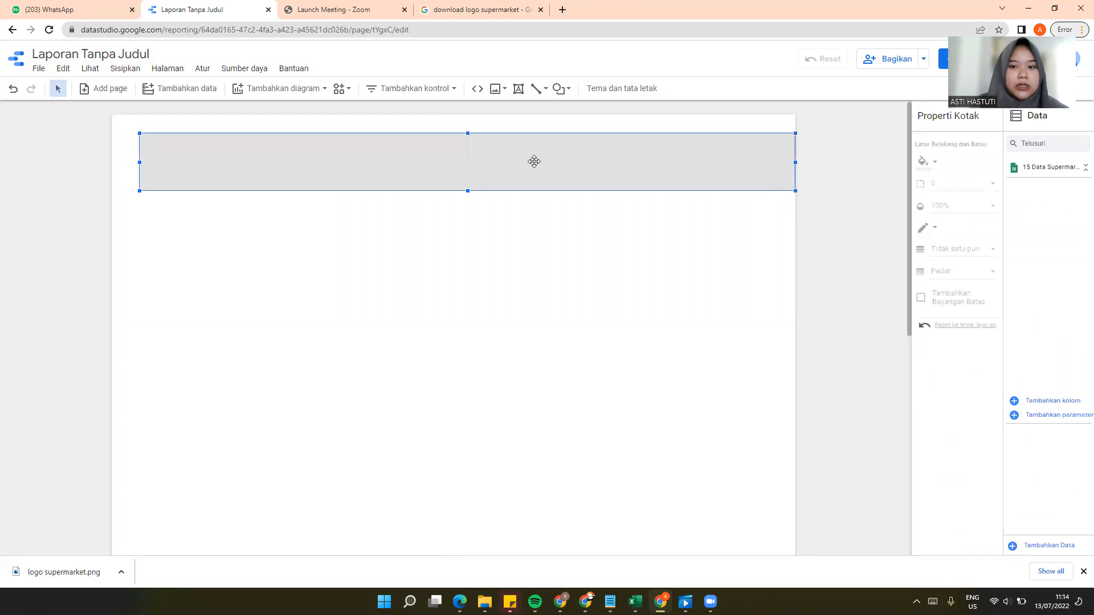
click(933, 163)
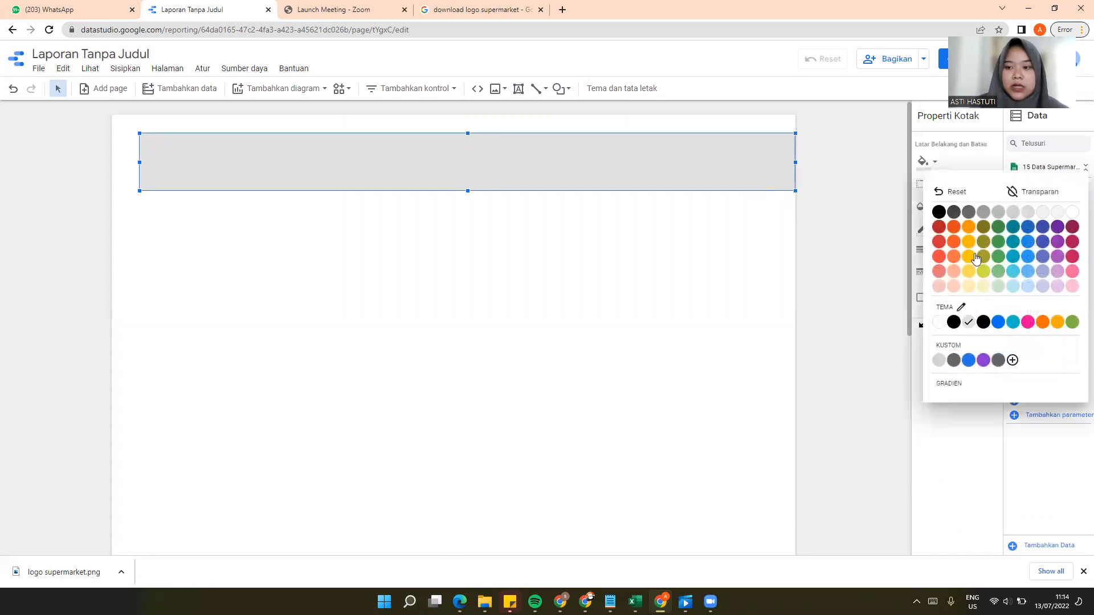
click(984, 271)
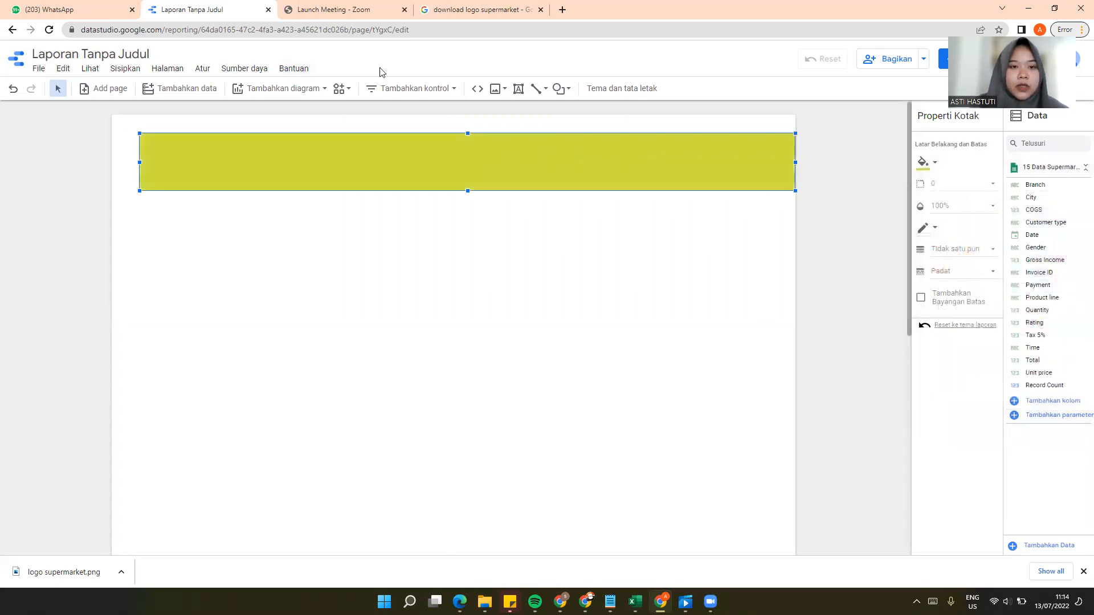
Step: Insert the logo supermarket image from Downloads and fit it to the banner's height near the banner's left end
click(496, 89)
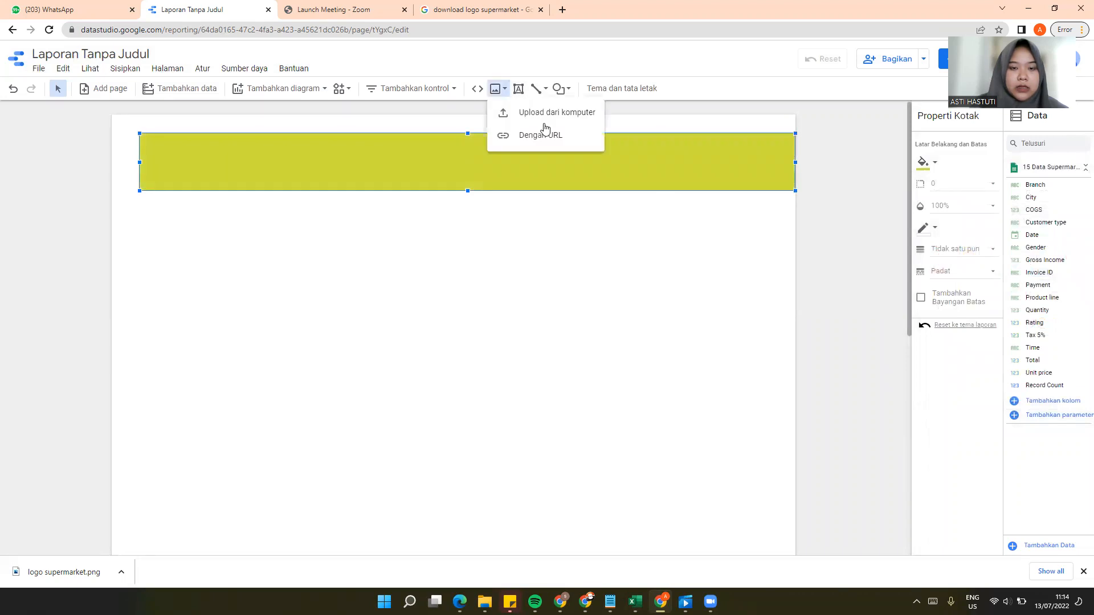
click(544, 116)
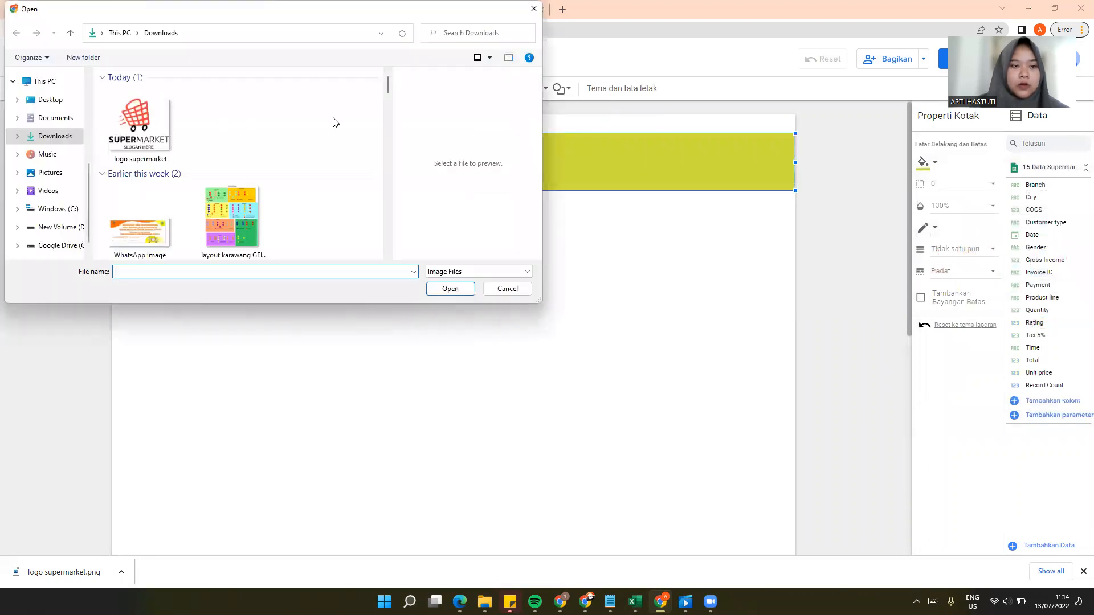
click(133, 124)
click(447, 290)
drag(339, 270, 195, 169)
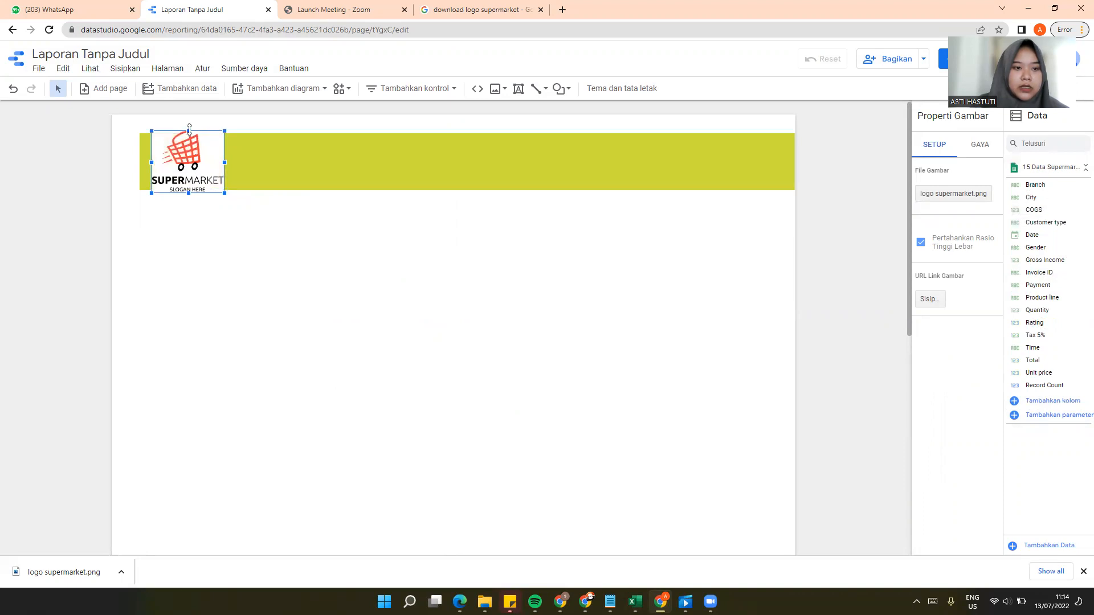
drag(224, 132, 192, 160)
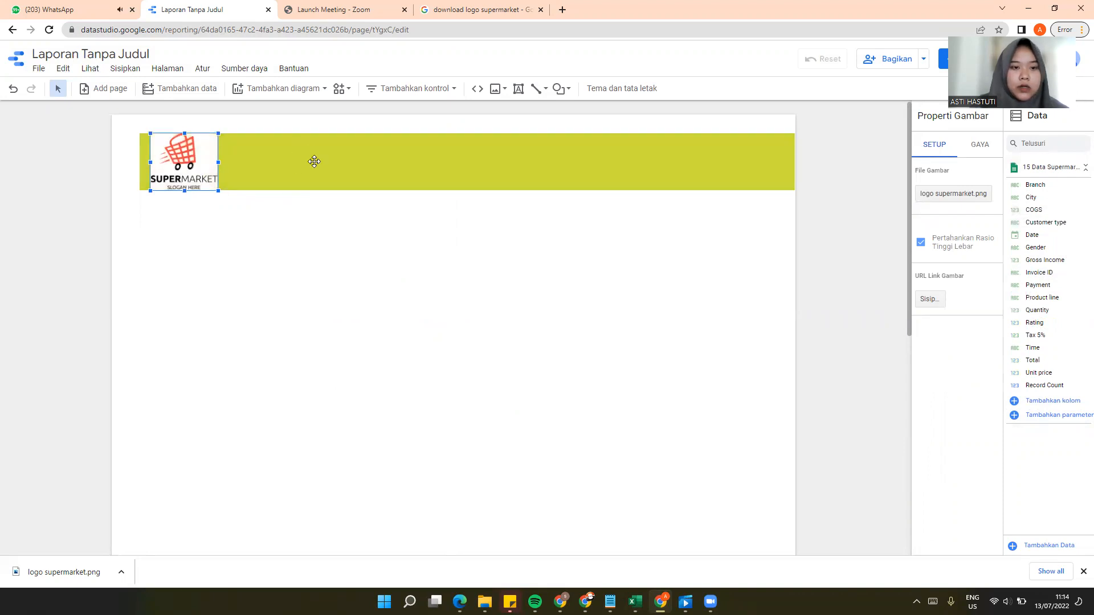
Step: Add a text box on the banner reading "Analitika dan Visualisasi Data" with "PT SUPERMARKET ADI BASKORO CANDRA" on a second line
click(518, 91)
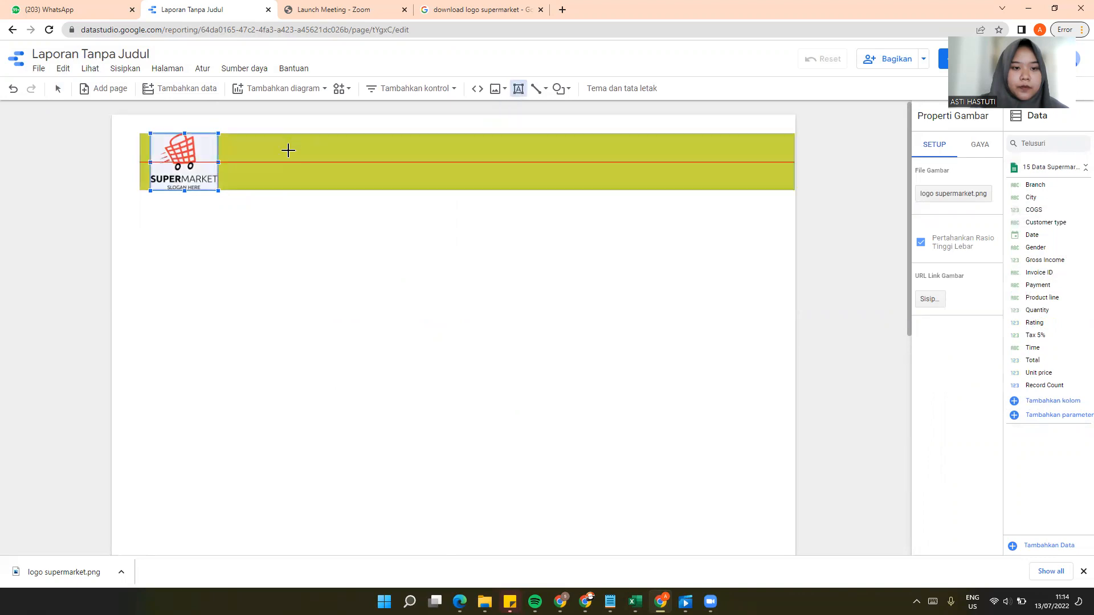
click(323, 153)
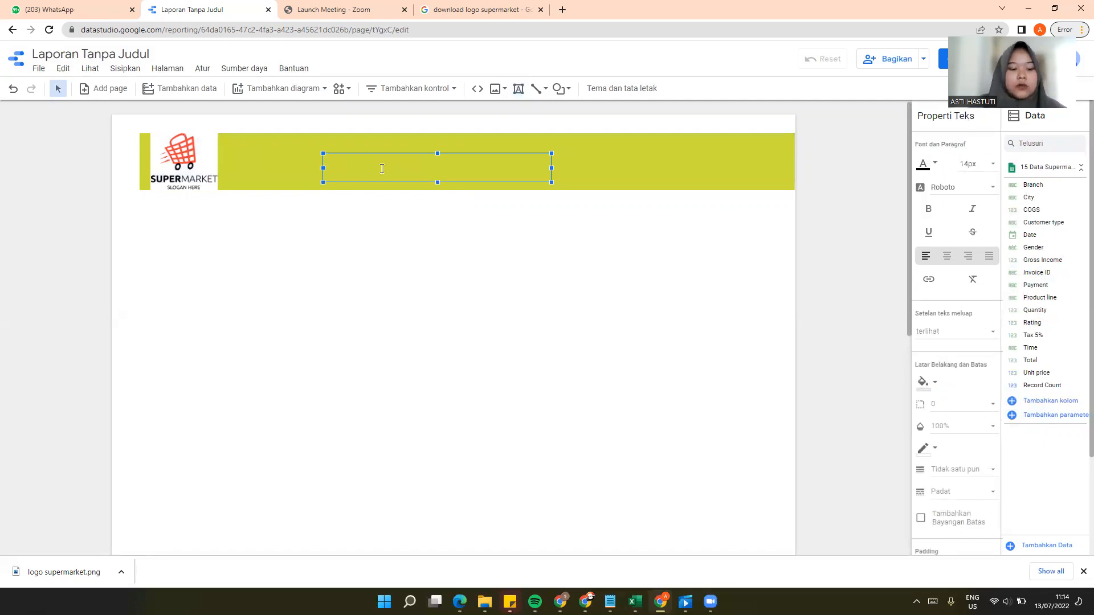
key(Caps_Lock)
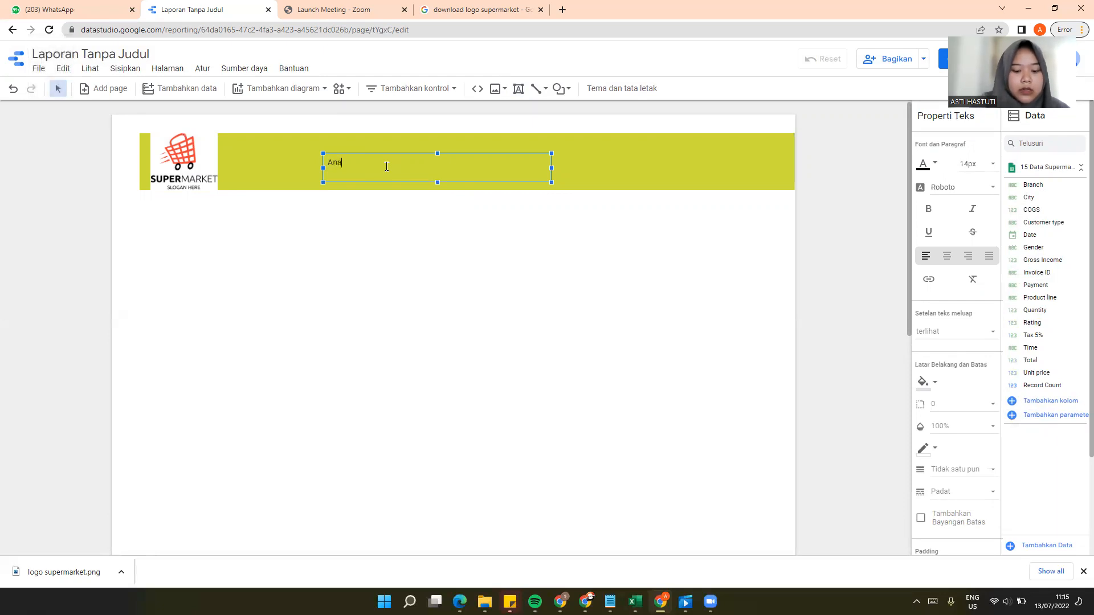
text(dan)
key(Caps_Lock)
text(V)
key(Caps_Lock)
text(isualisa)
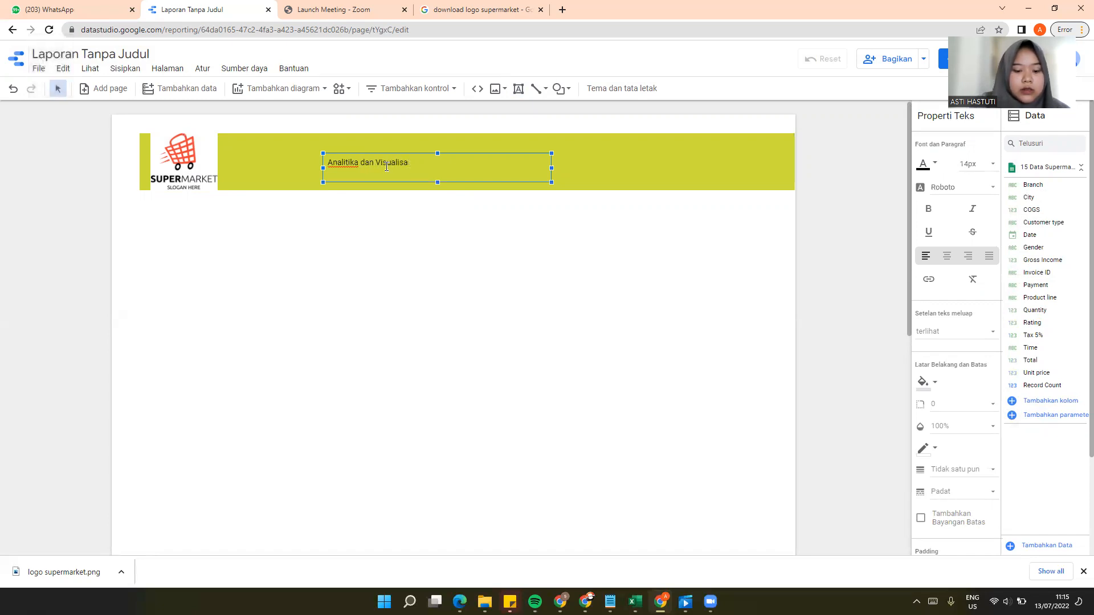
text(ii)
key(Caps_Lock)
text(Data)
key(Return)
key(Caps_Lock)
text(P)
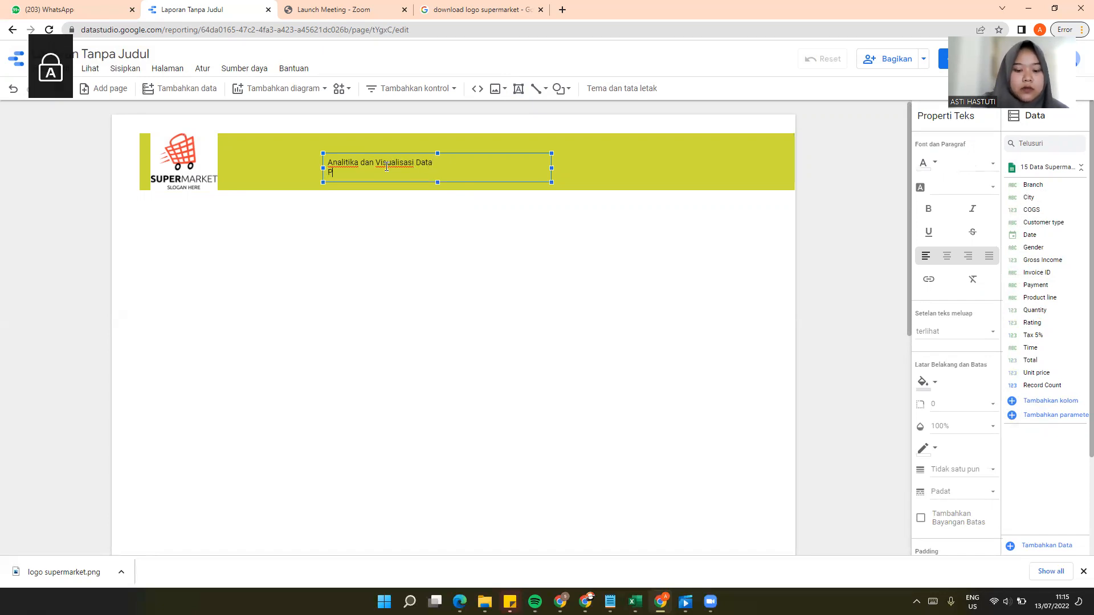
text(T SUPERMARKET ADI BASKORO CANDRA)
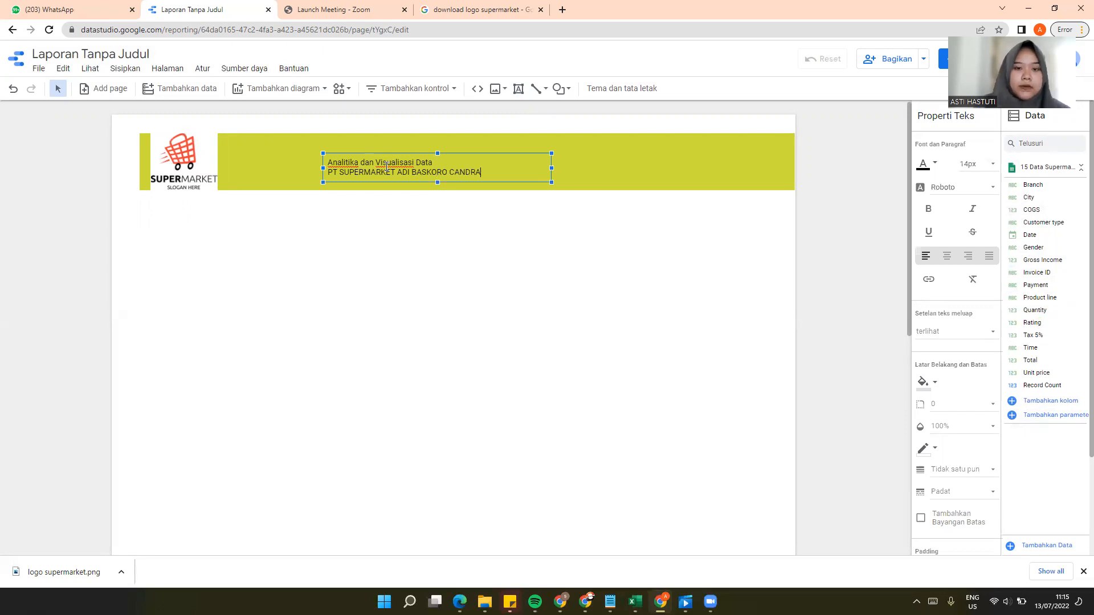
Step: Format both lines of the banner title as 18px bold Tahoma
drag(397, 169, 489, 175)
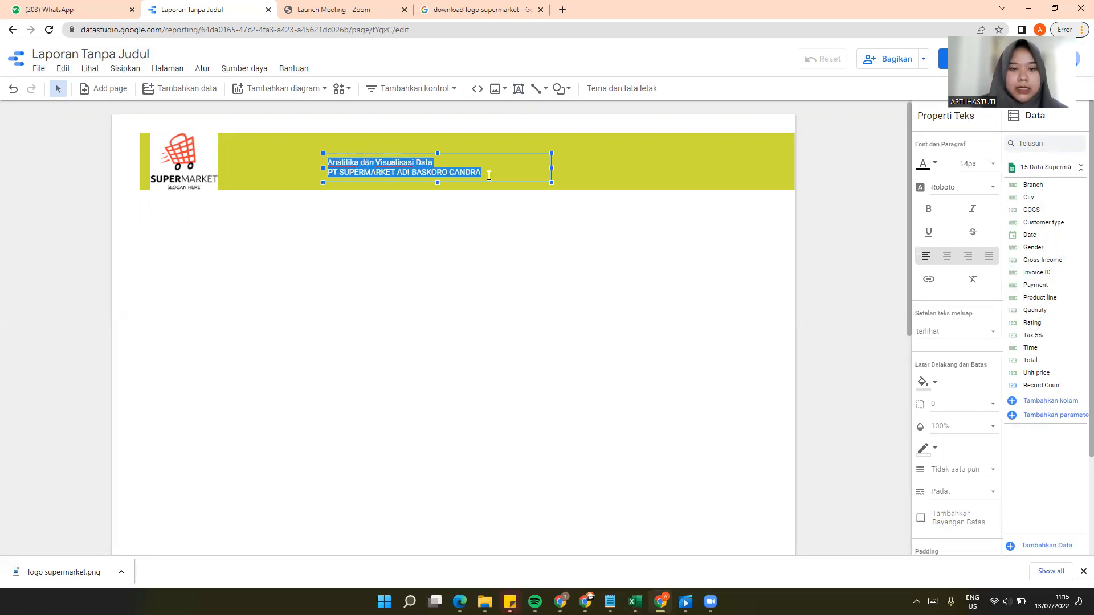
click(991, 170)
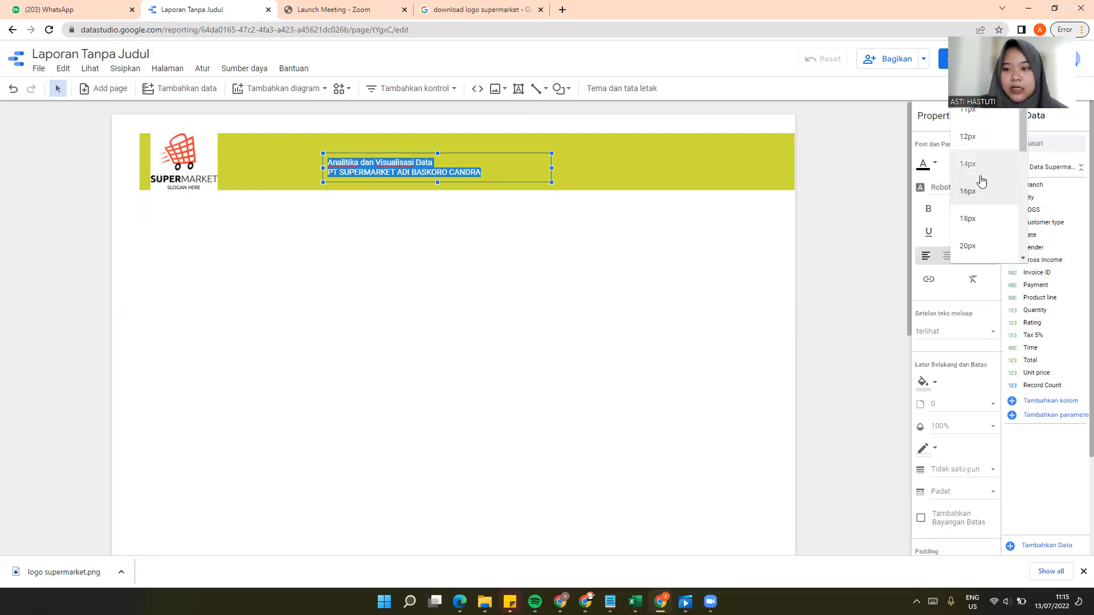
click(977, 218)
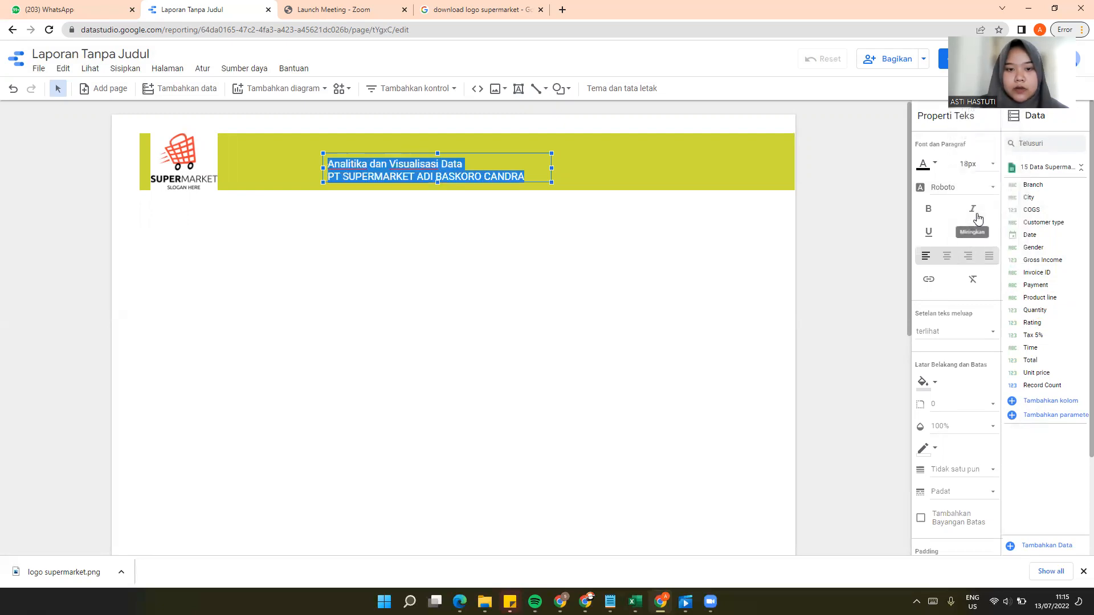
click(930, 211)
click(994, 189)
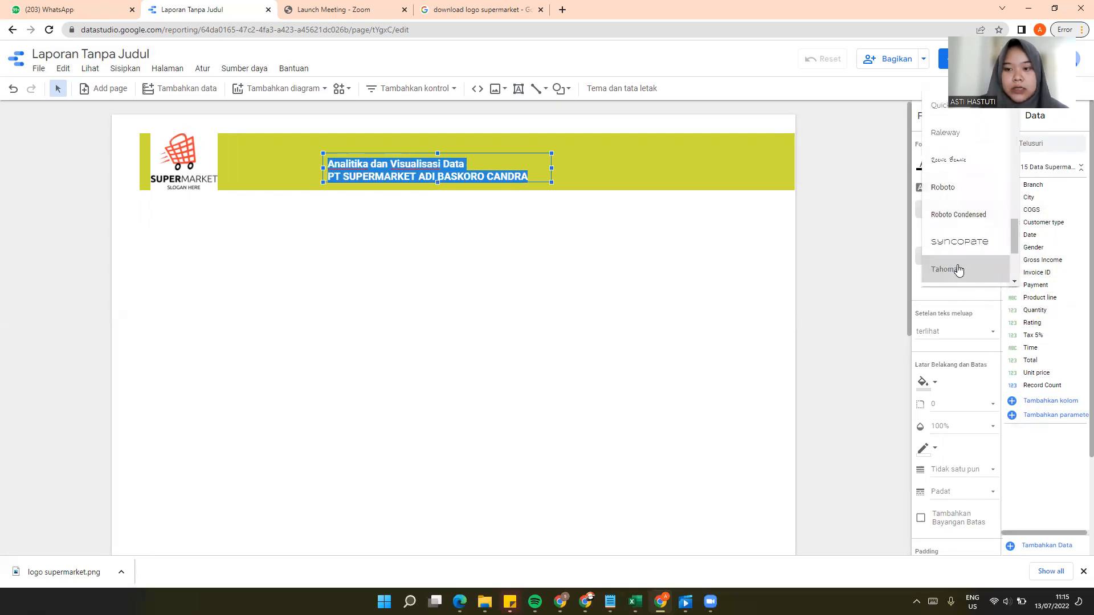
click(959, 268)
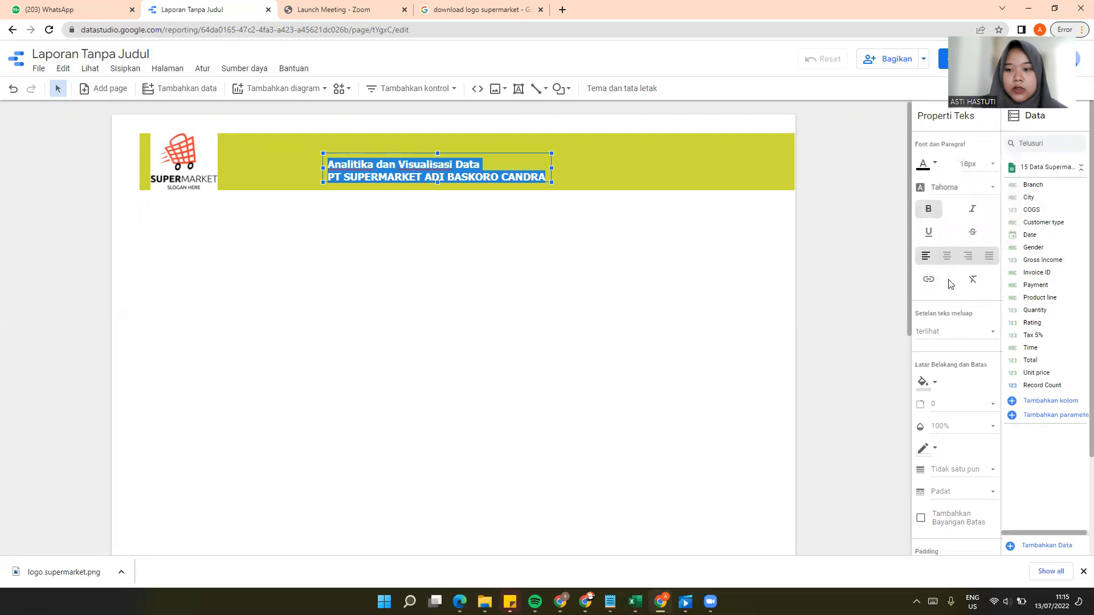
Step: Center-align both lines of the banner title and move the text box slightly up to sit mid-height on the banner
click(947, 256)
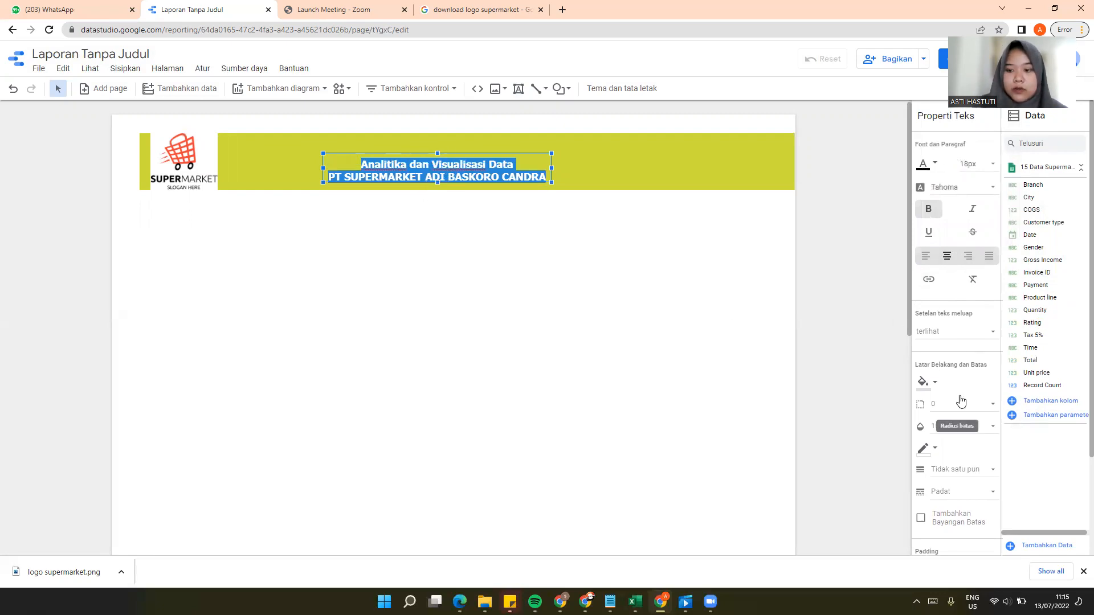
scroll(962, 400, down, 3)
scroll(963, 404, up, 3)
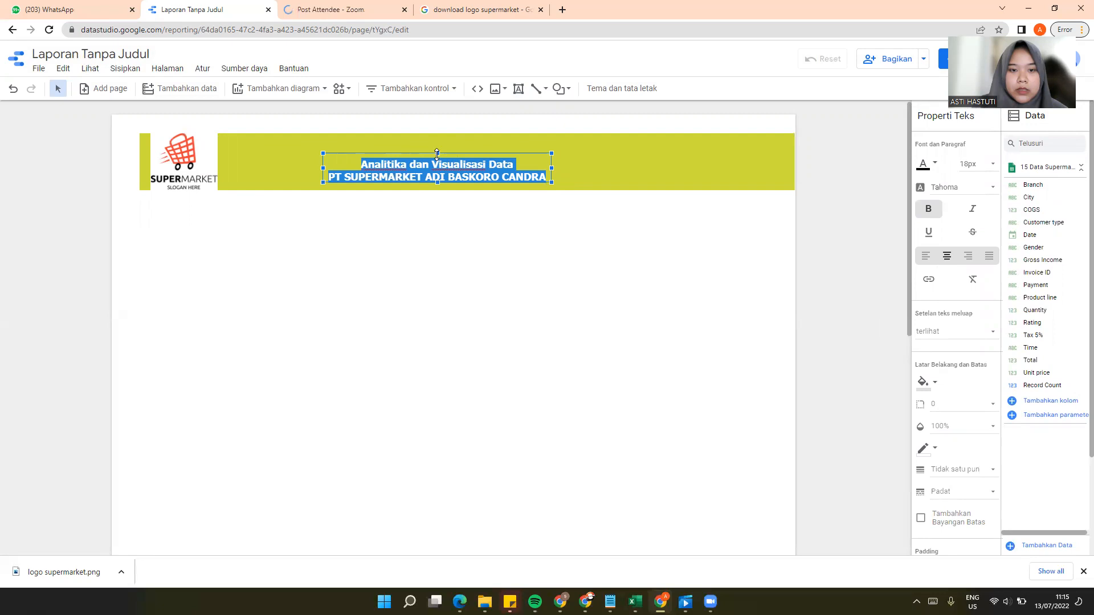
drag(437, 153, 439, 145)
click(453, 231)
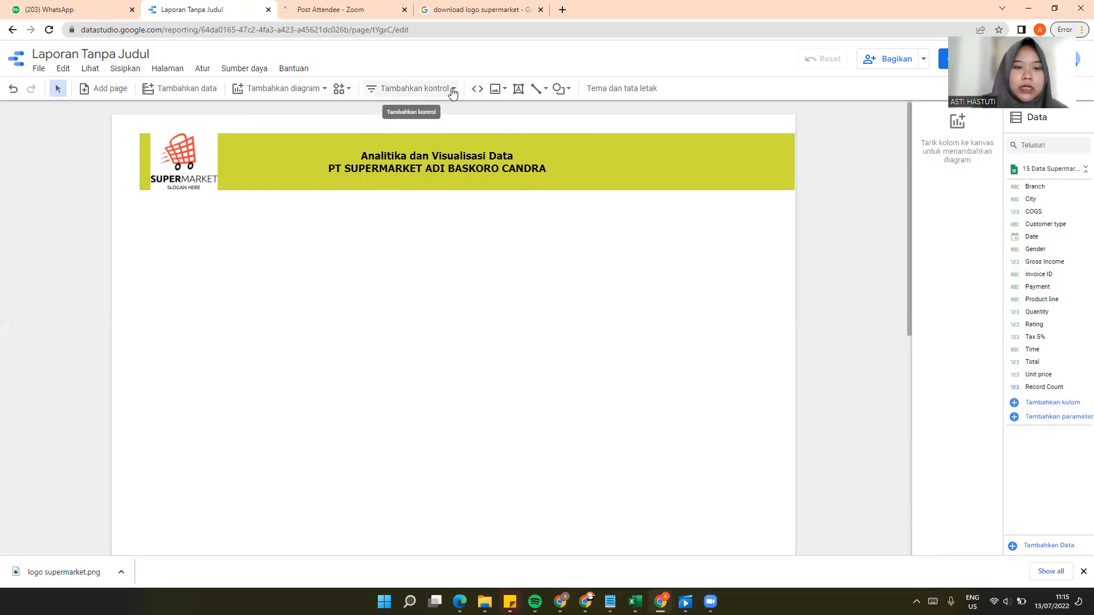
Step: Add a scorecard just below the logo, aligned with the banner's left edge, and reduce its height to fit the content
click(321, 93)
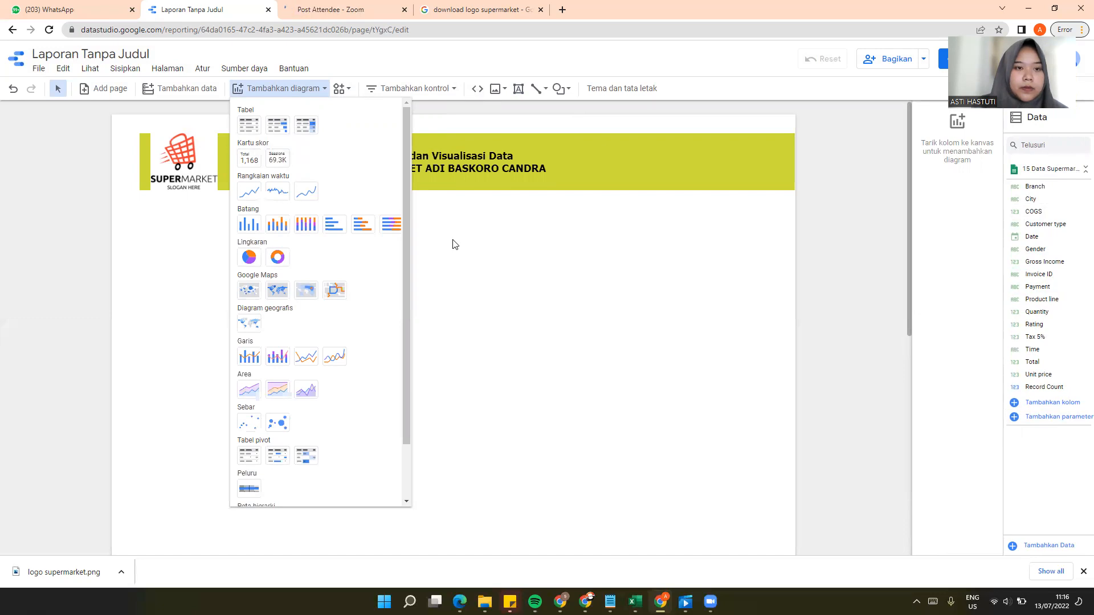
click(249, 164)
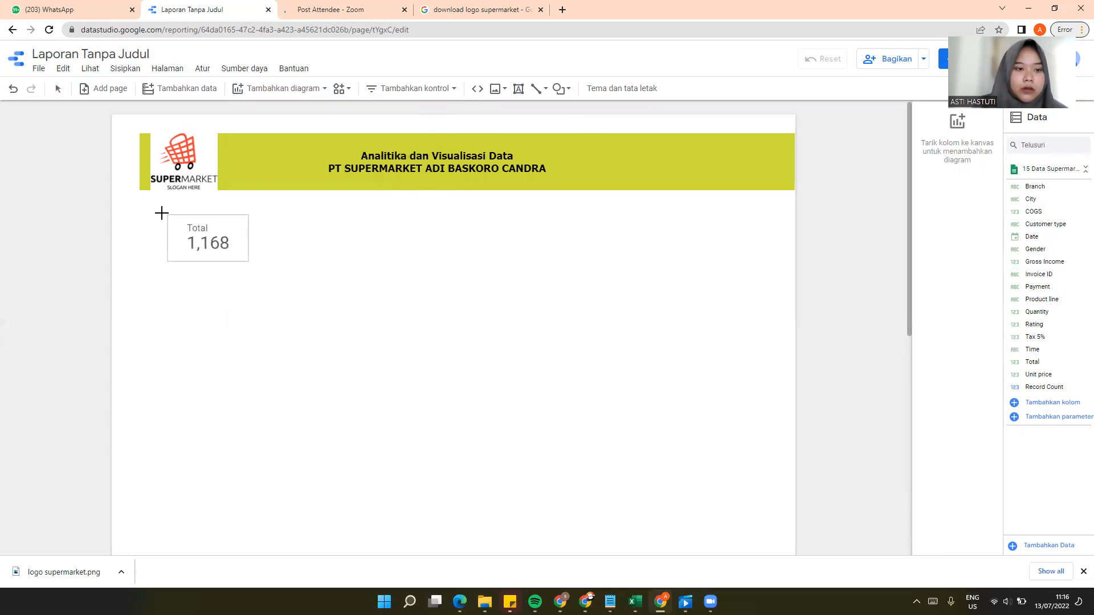
drag(140, 214, 225, 272)
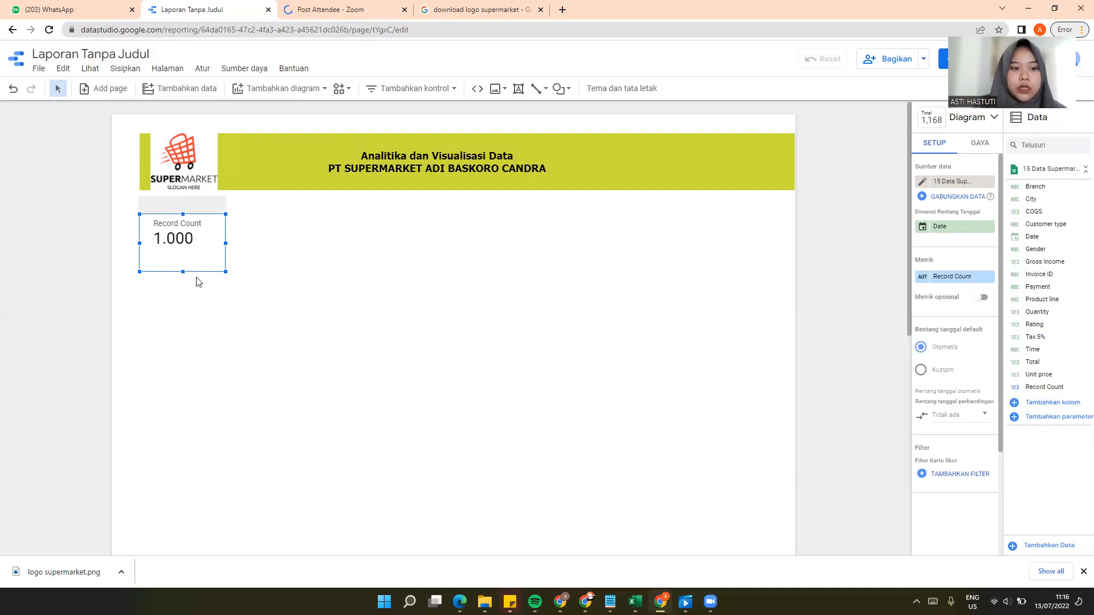
drag(182, 272, 183, 258)
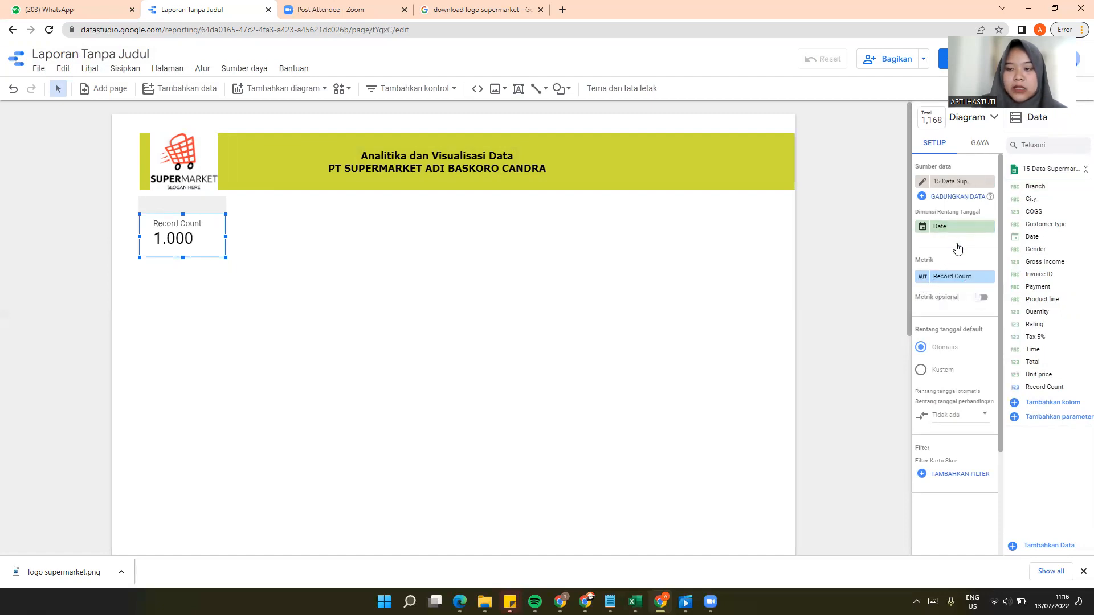
Step: Fill the scorecard's background with light amber yellow
click(987, 146)
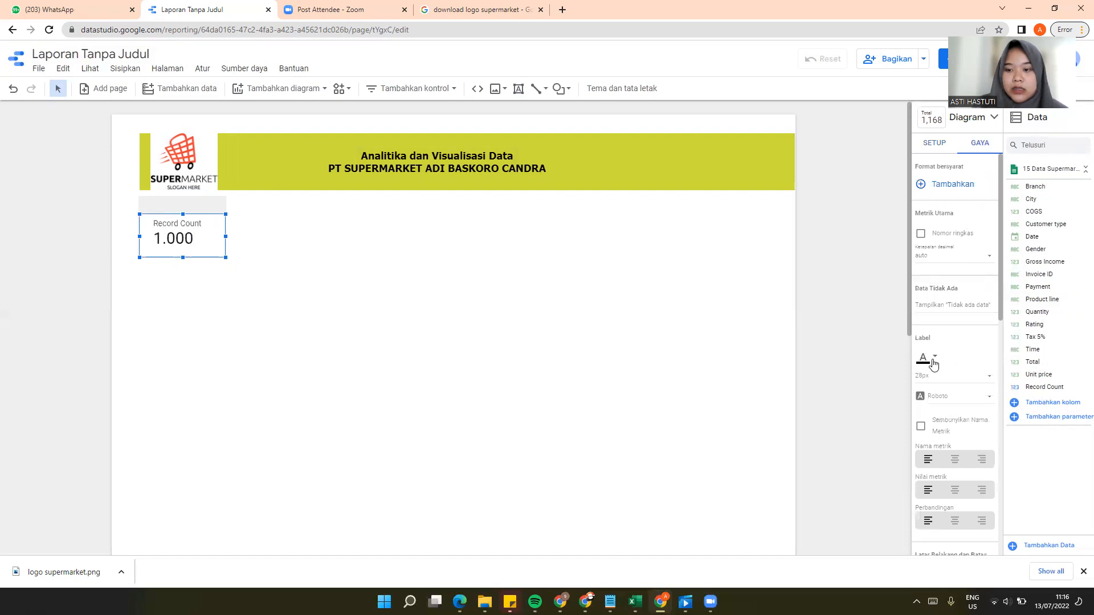
scroll(951, 357, down, 4)
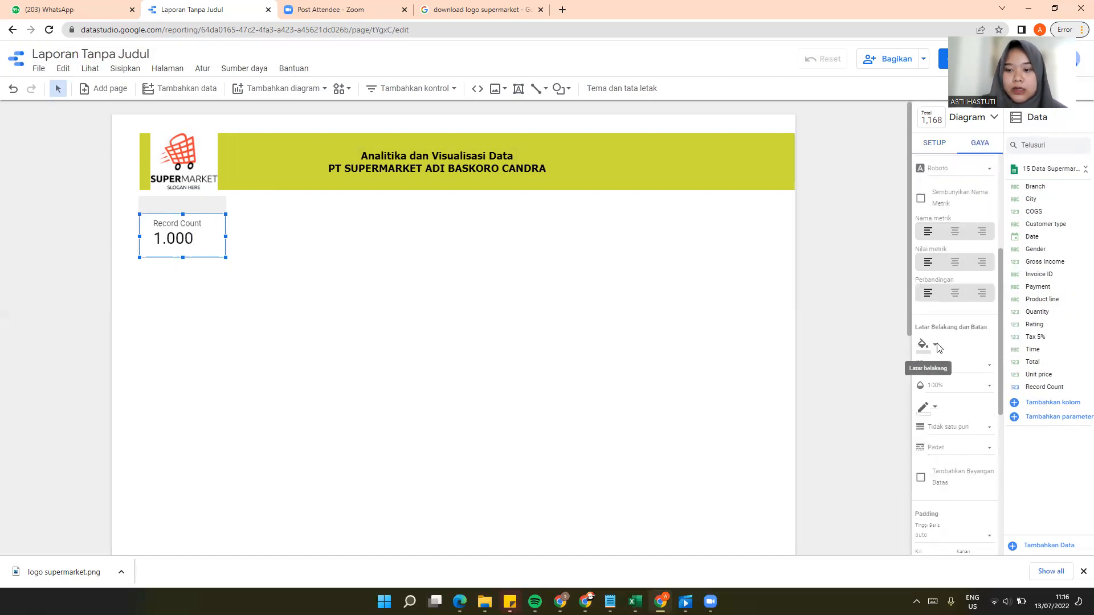
click(924, 344)
click(980, 199)
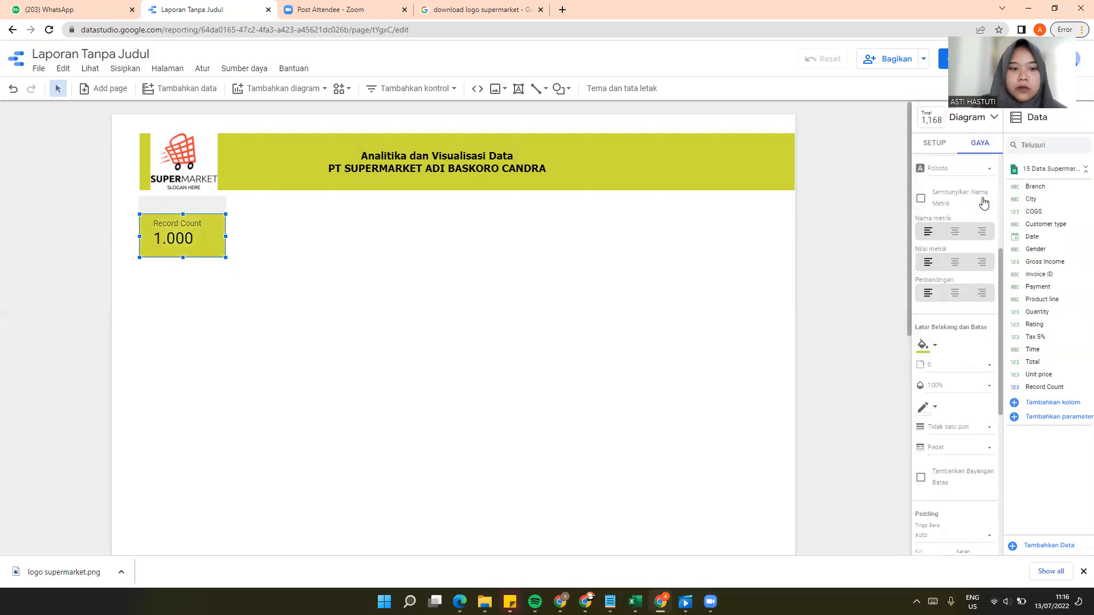
click(930, 346)
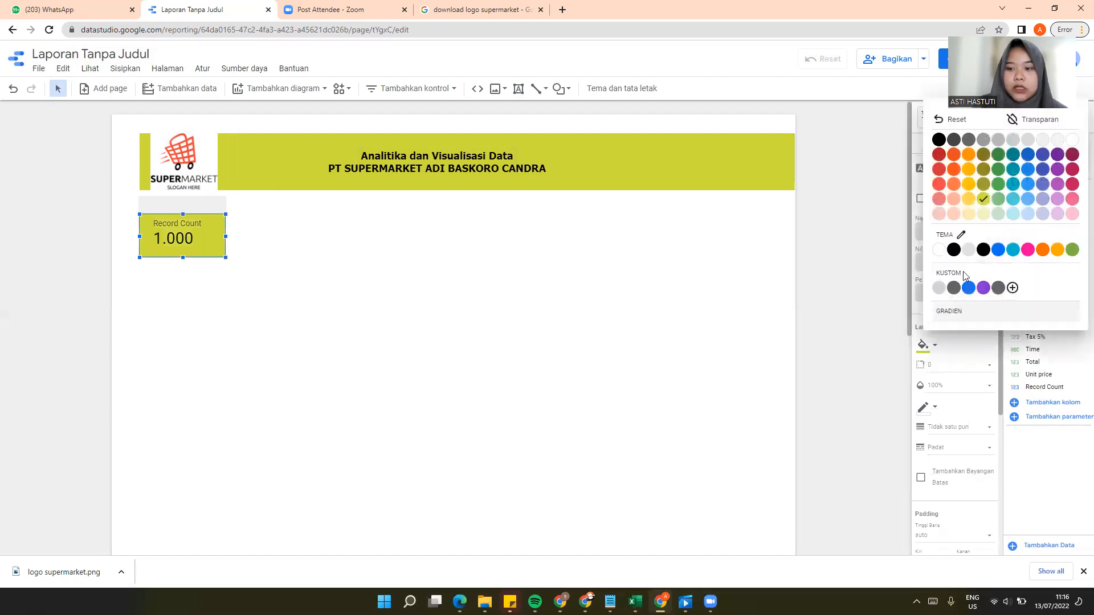
click(969, 199)
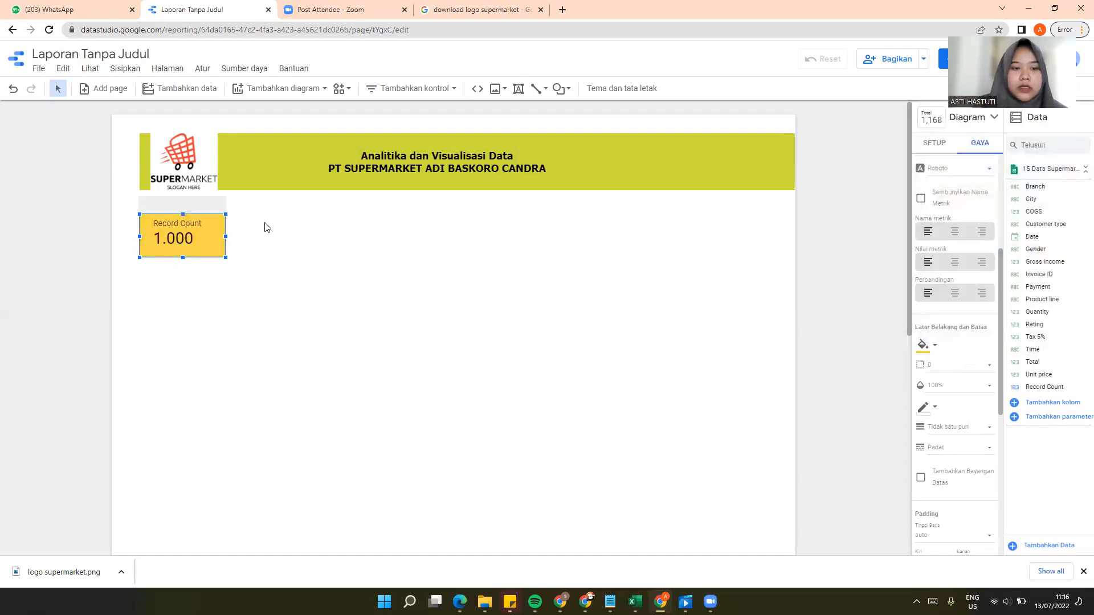
Step: Add a date range control beside the scorecard and adjust its position and height to line up with the scorecard's lower edge
click(455, 90)
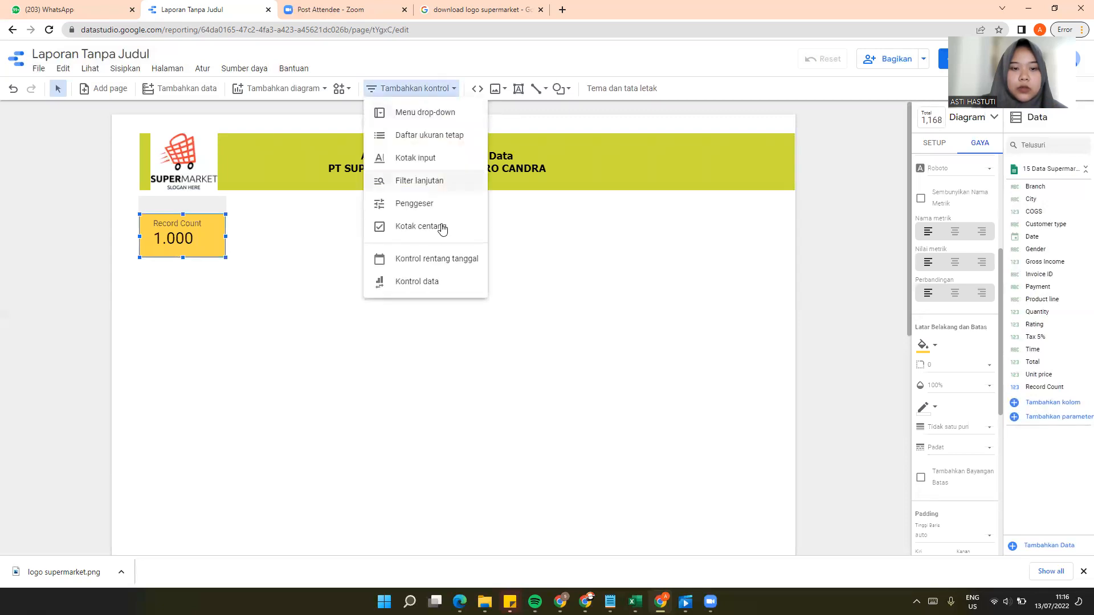
click(459, 263)
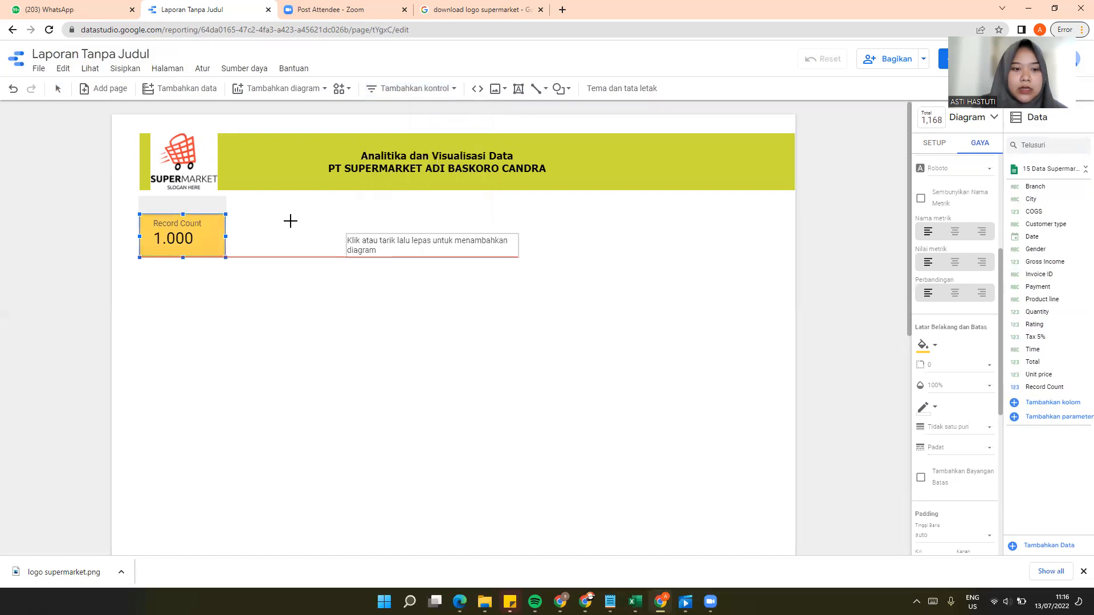
click(242, 215)
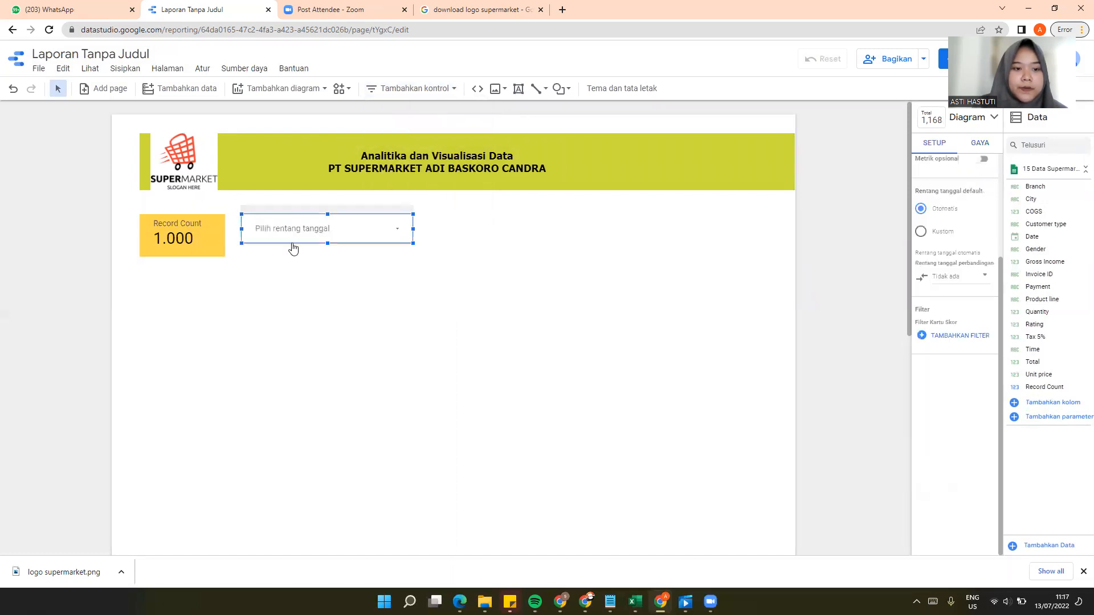
drag(327, 240, 322, 215)
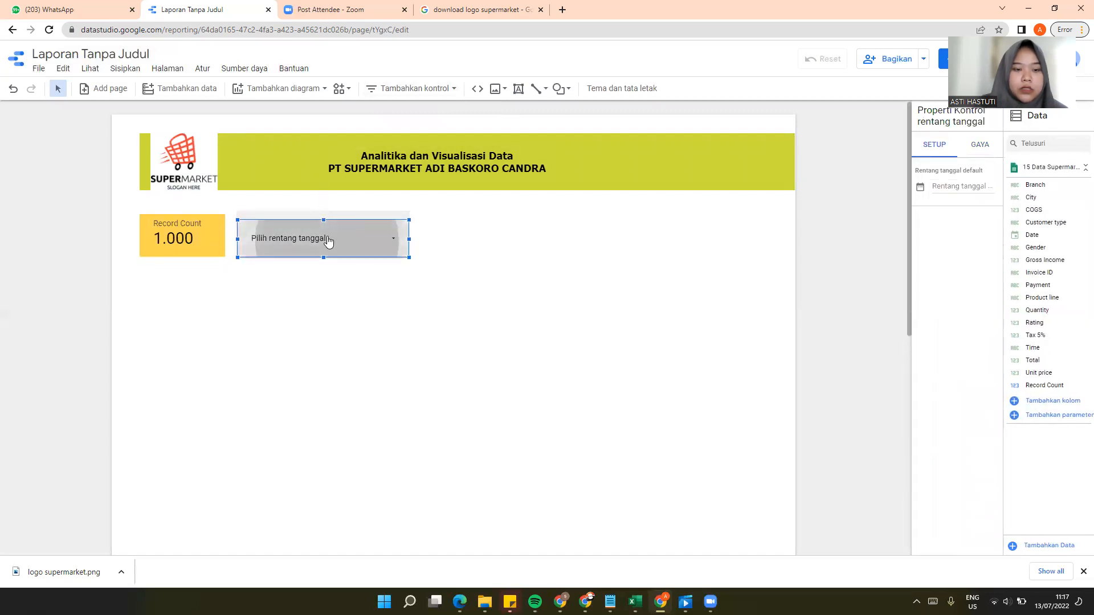
Step: Choose 1 January 2019 as the start date in the date range control
click(327, 242)
click(243, 291)
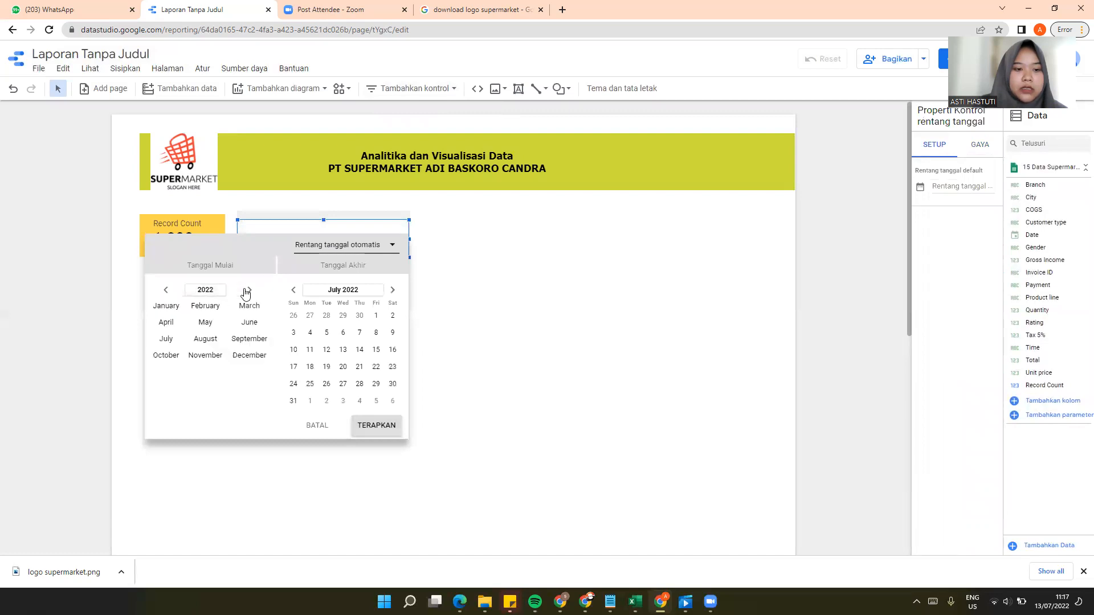
click(206, 291)
click(159, 290)
click(238, 356)
click(175, 306)
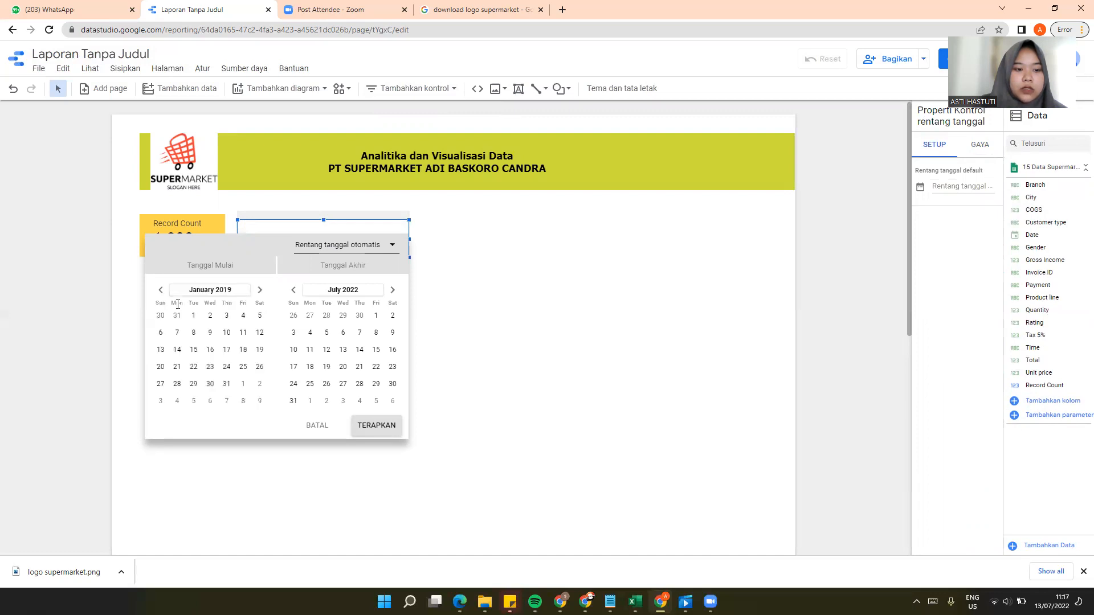
click(194, 316)
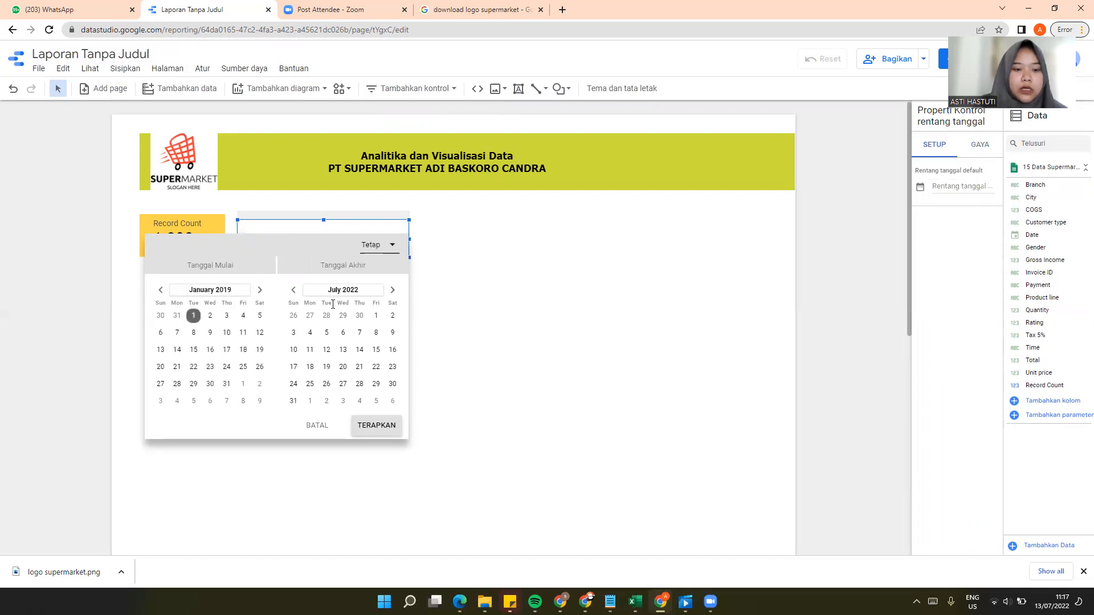
Step: Choose 31 March 2019 as the end date and apply the date range
click(352, 292)
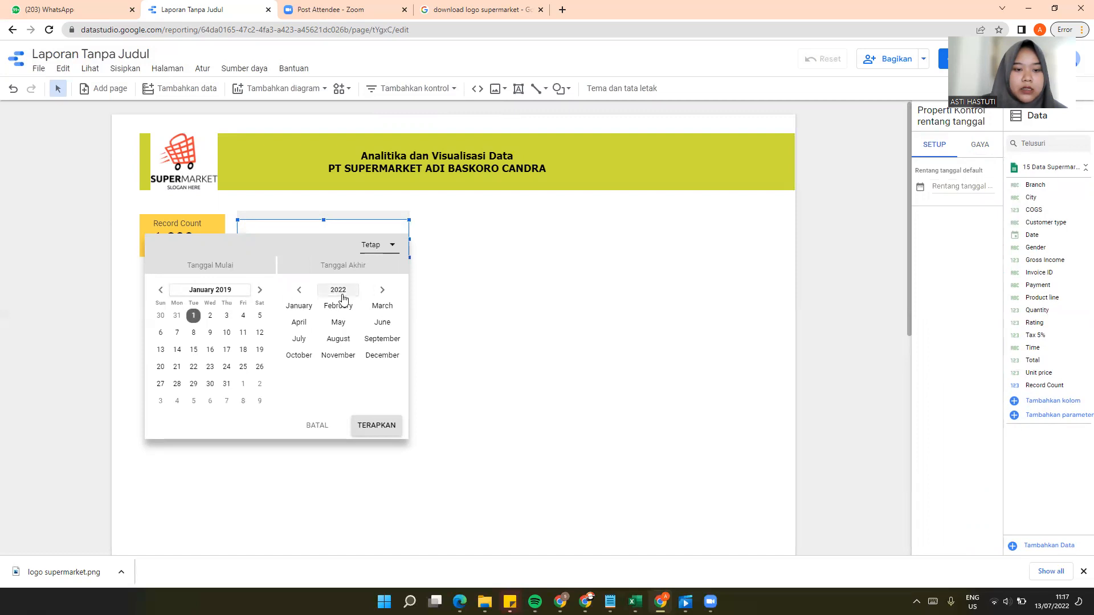
click(342, 292)
click(368, 355)
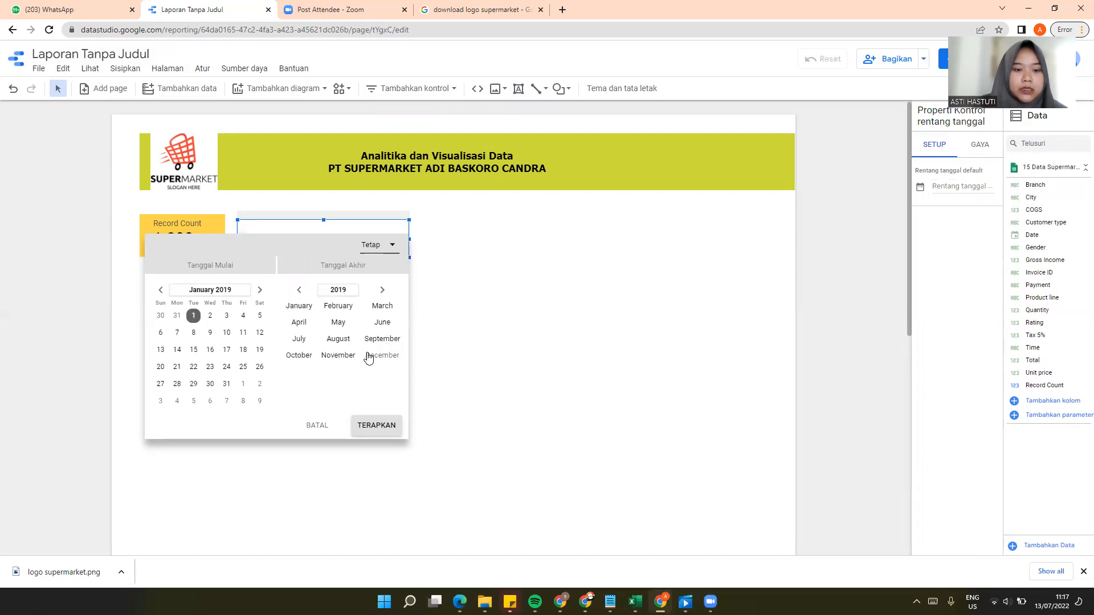
click(382, 306)
click(293, 401)
click(377, 428)
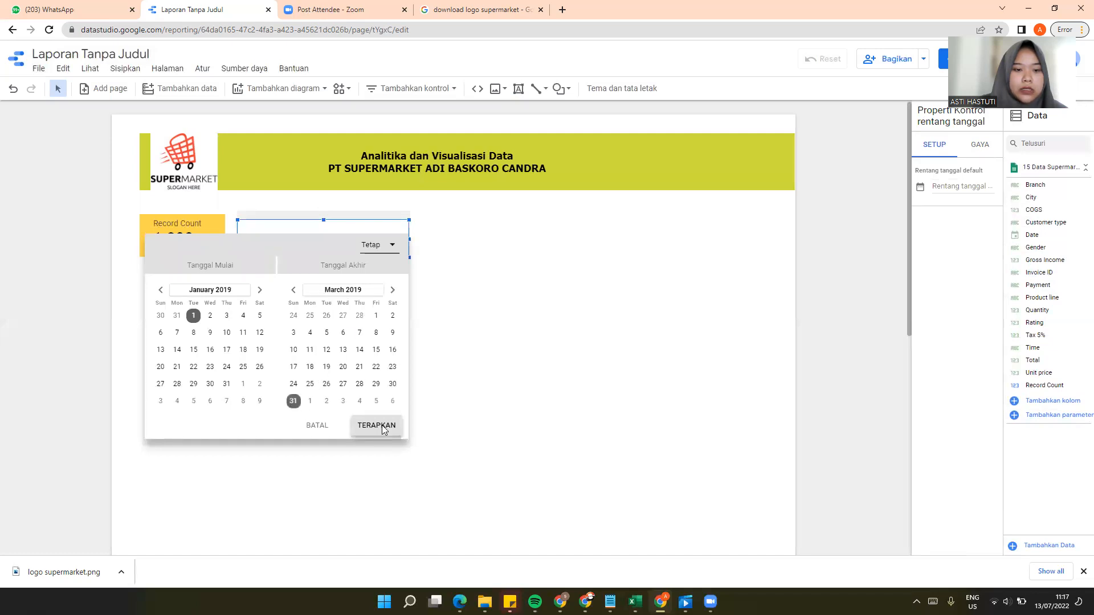
Step: Fill the date range control's background with soft green and narrow the control slightly
click(984, 151)
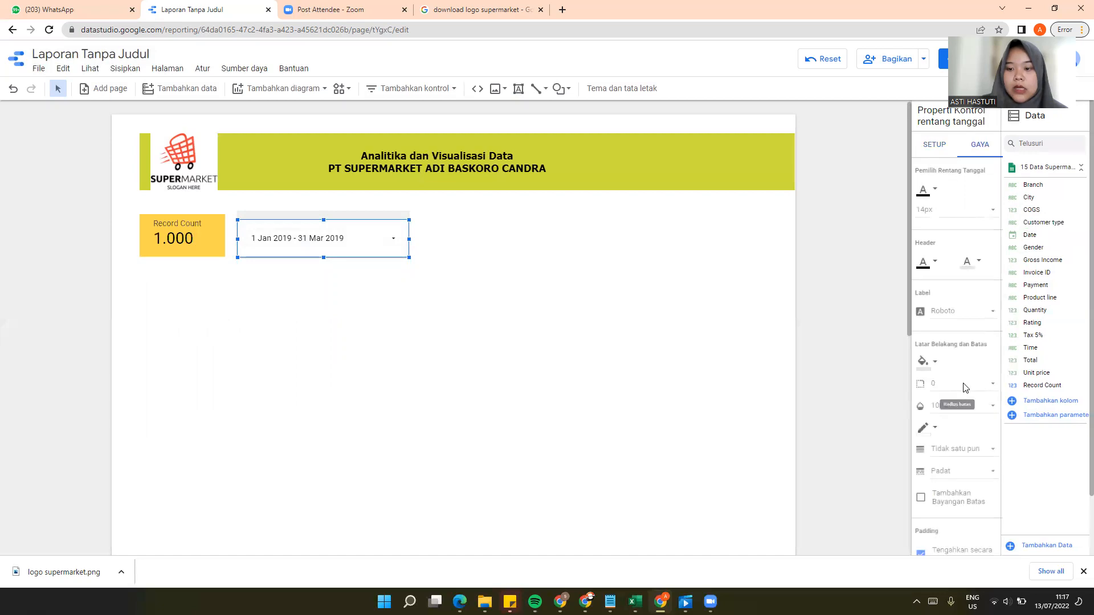
scroll(958, 365, down, 1)
click(934, 309)
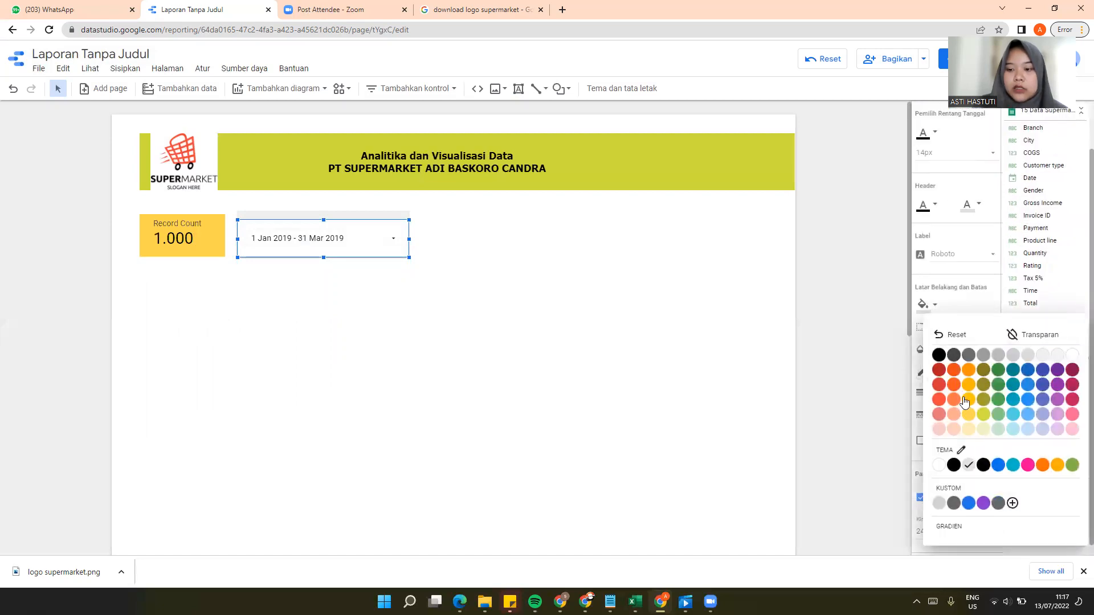
click(998, 414)
drag(410, 241, 393, 236)
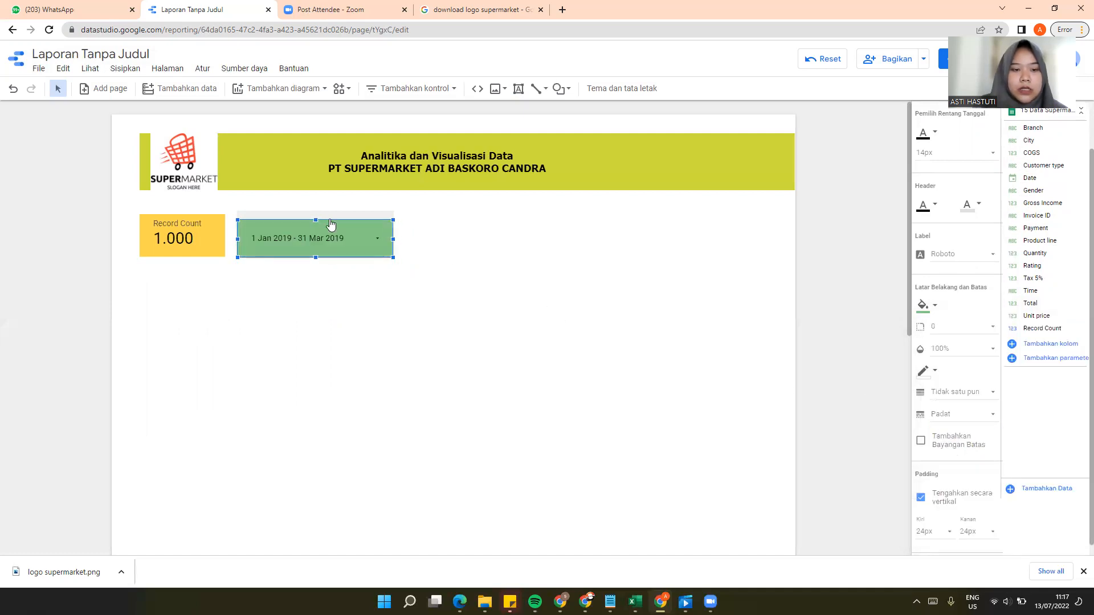
Step: Add a drop-down list control beside the date range control, make it narrower and match the date control's height
click(454, 91)
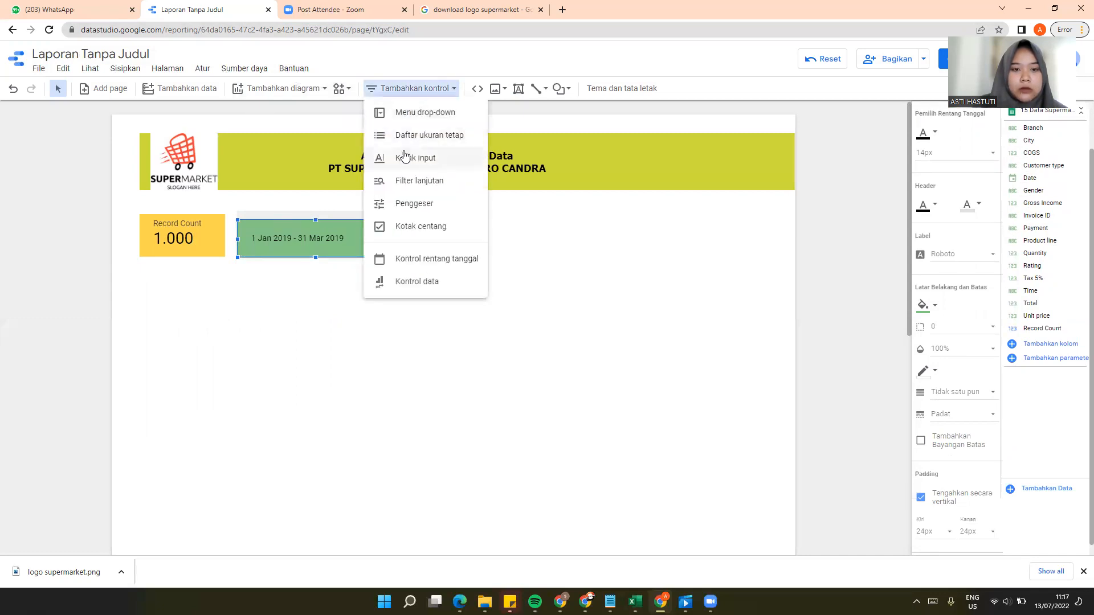
click(459, 113)
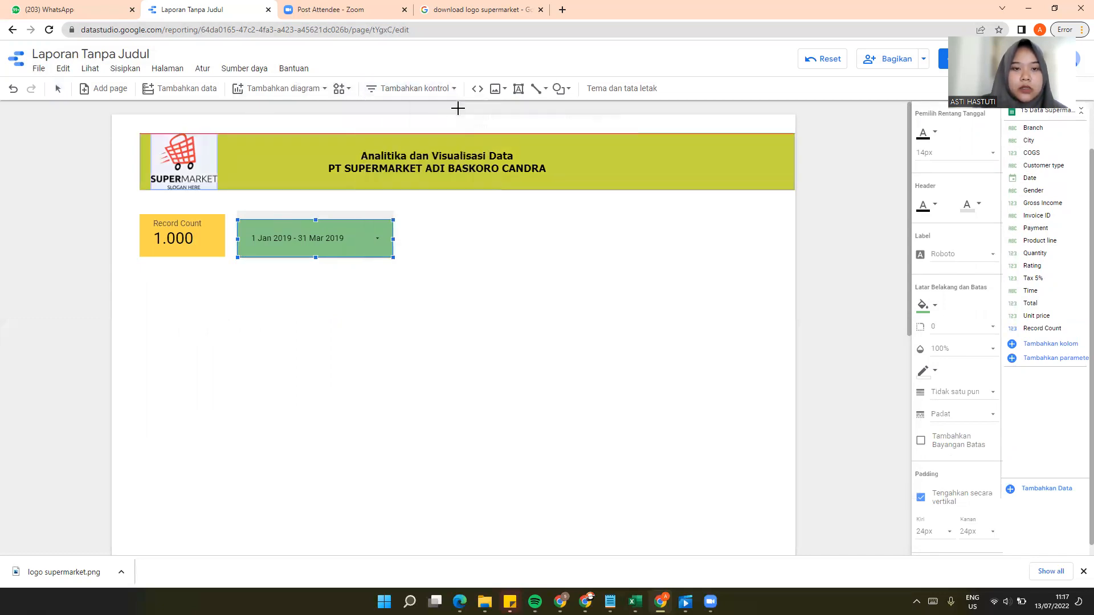
click(406, 223)
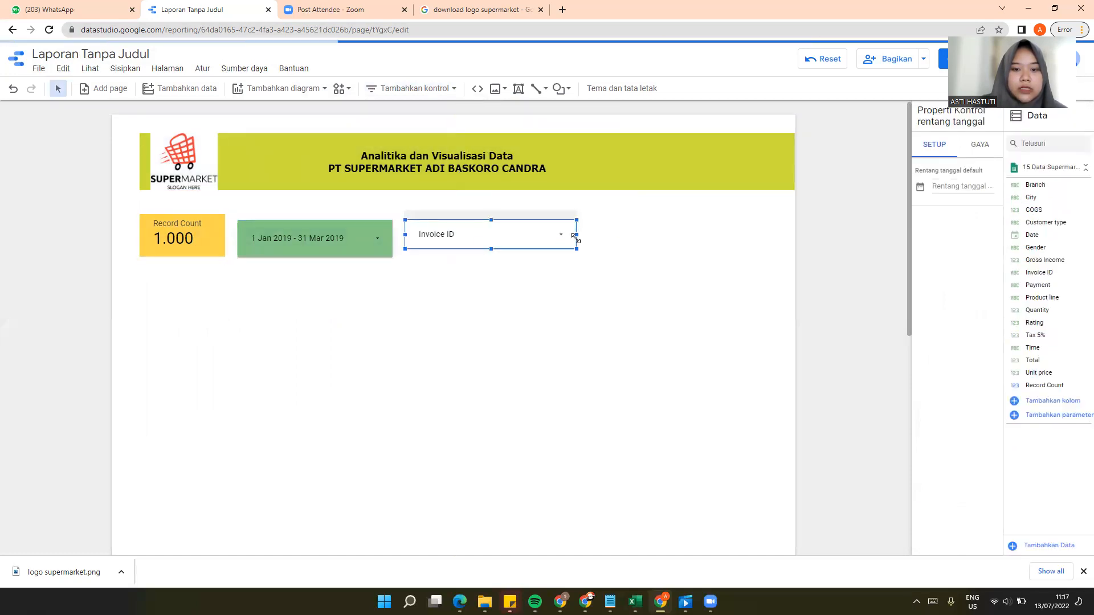
drag(575, 237, 464, 258)
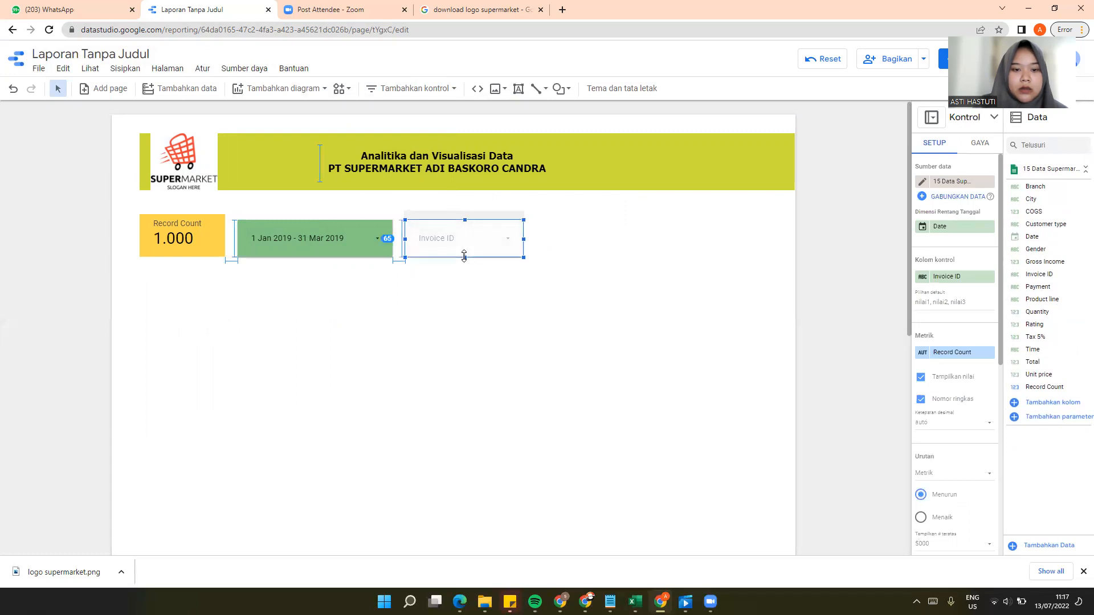
Step: Replace the drop-down's Invoice ID control field with City and narrow the control to about the scorecard's width
click(523, 242)
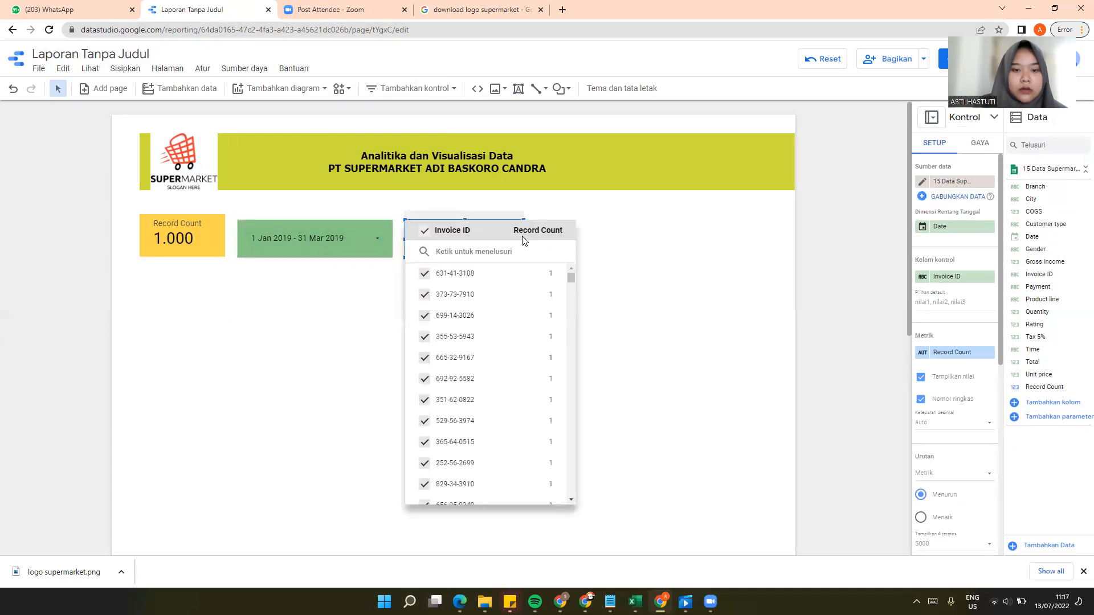
click(606, 234)
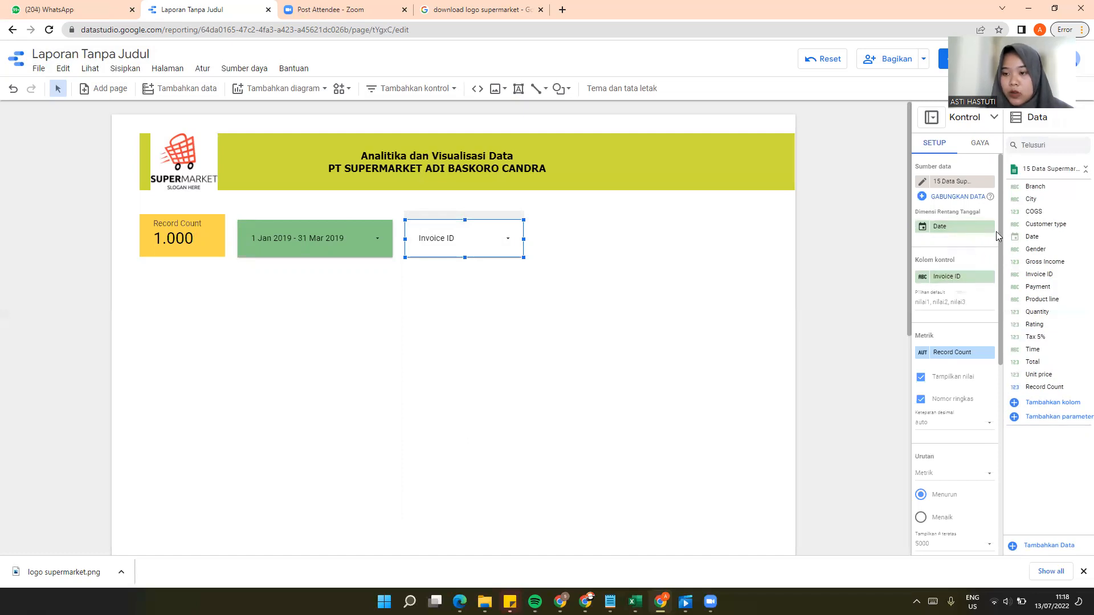
drag(1032, 199, 954, 278)
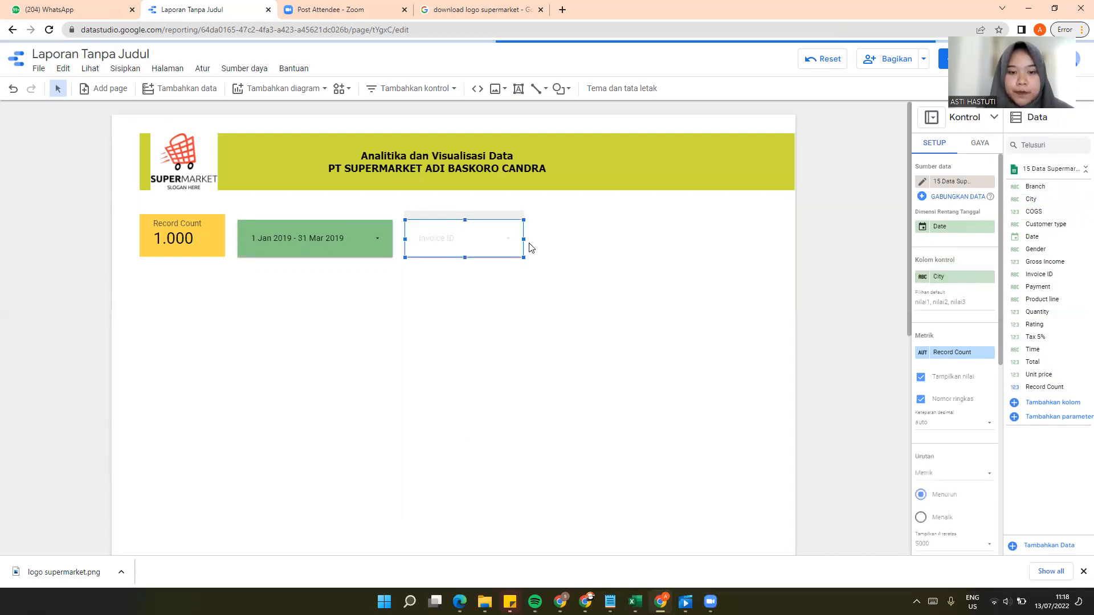
drag(522, 239, 491, 239)
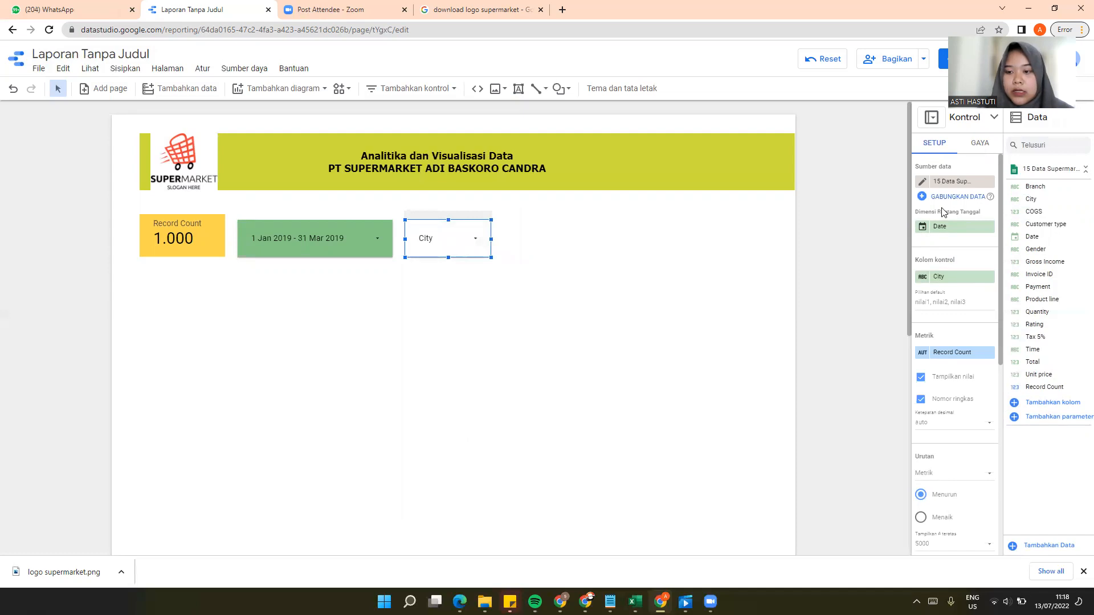
Step: Fill the City drop-down control's background with light cyan
click(980, 142)
scroll(945, 417, down, 5)
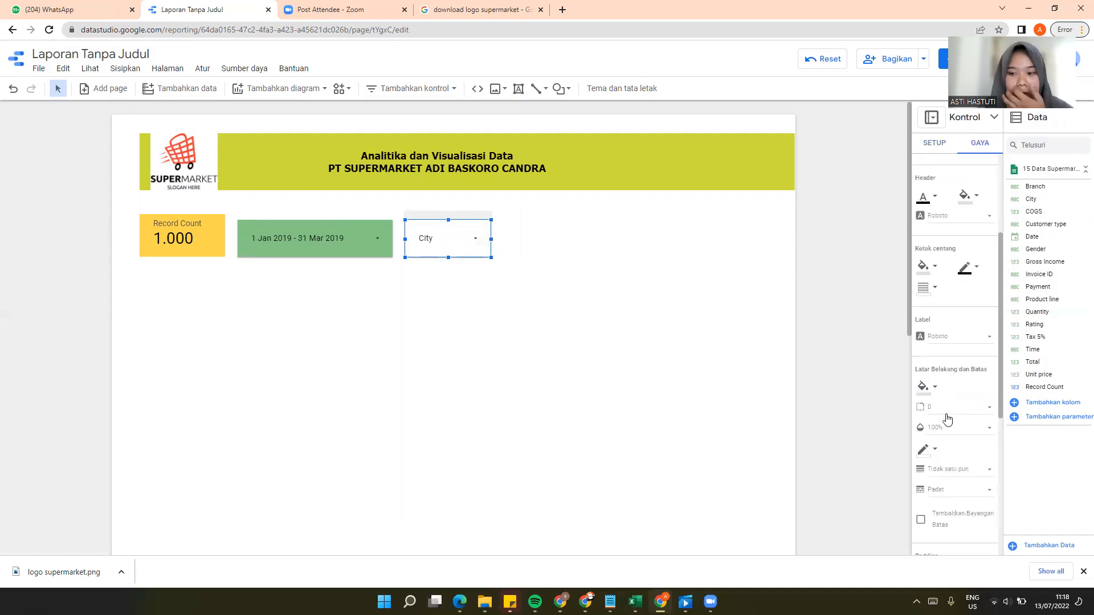
click(924, 387)
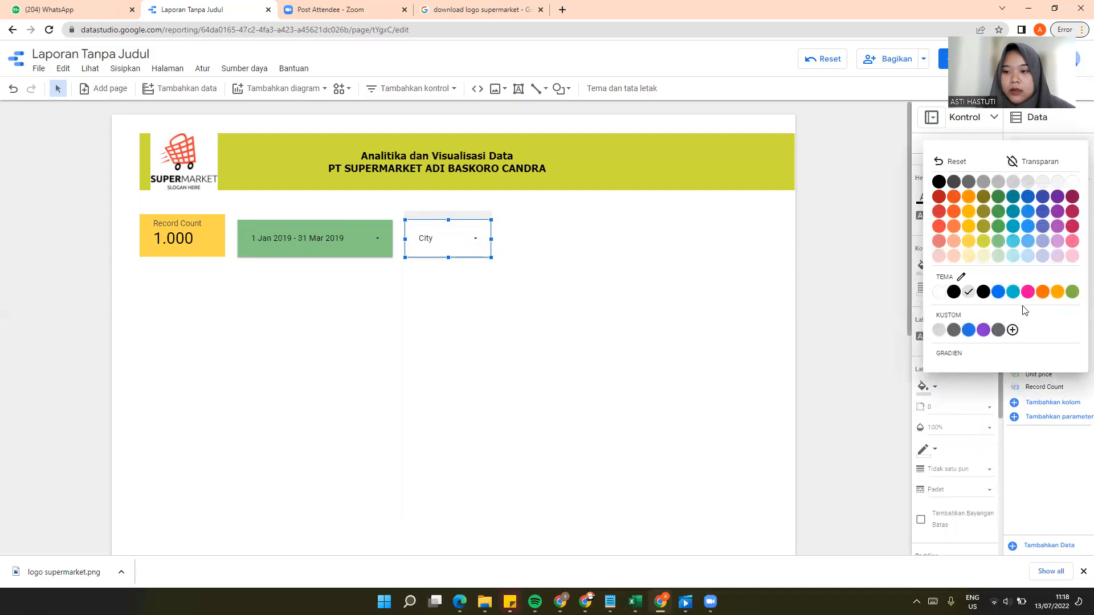
click(1012, 241)
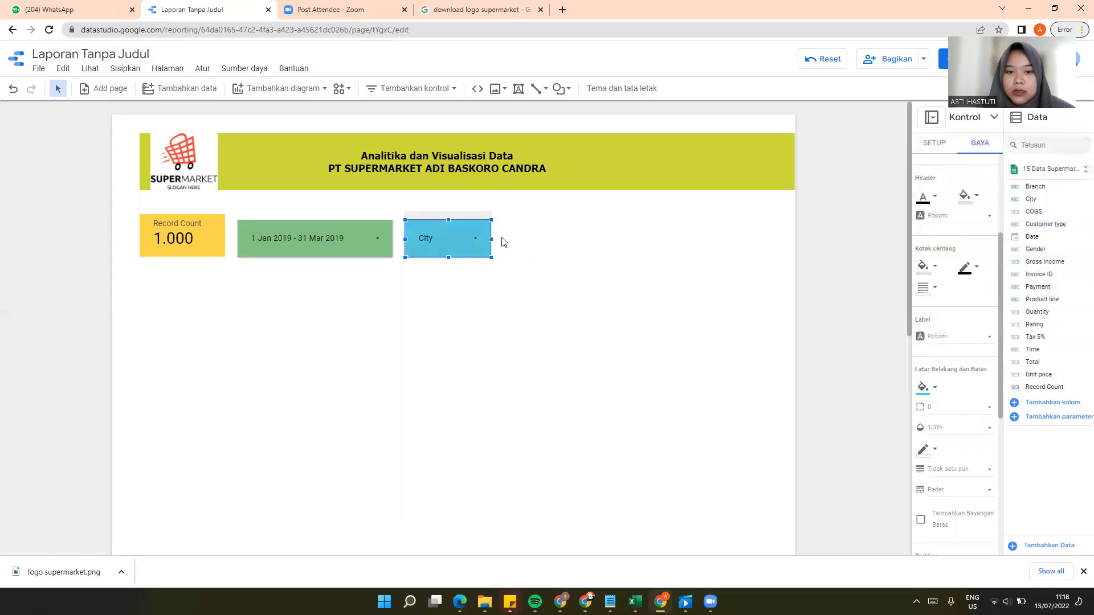
Step: Add an input box control beside the City control, then narrow it and reduce its height to roughly match the neighbouring controls
click(454, 90)
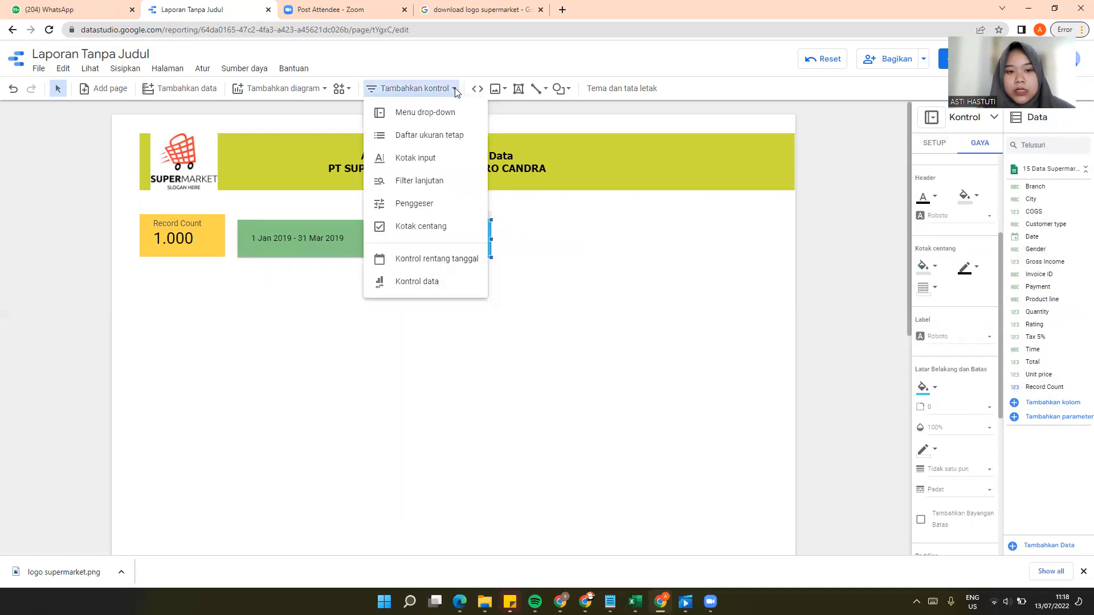
click(435, 164)
click(498, 224)
click(498, 223)
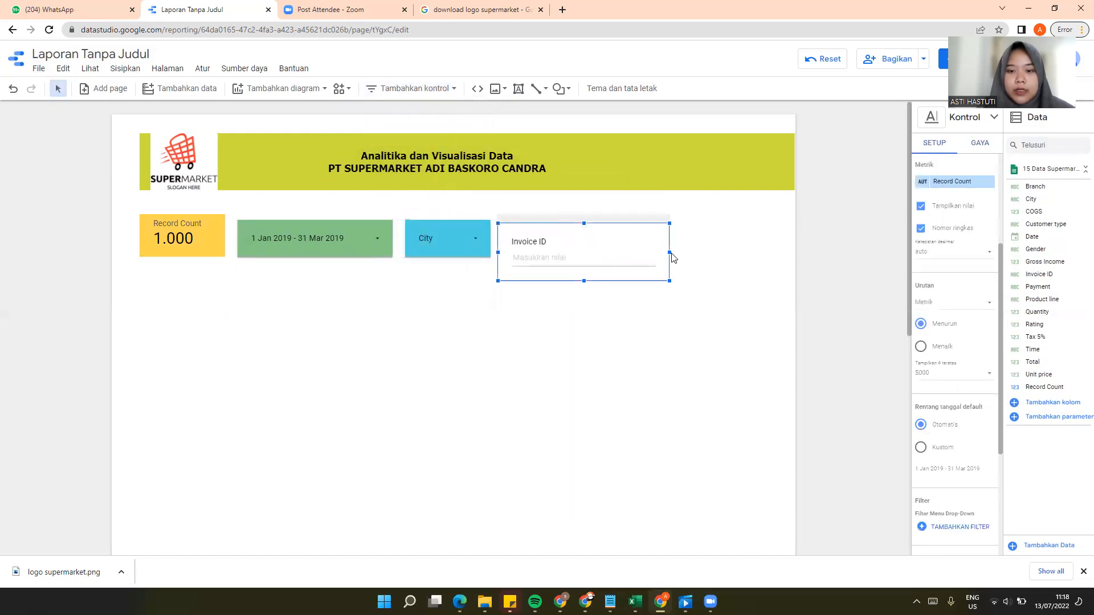
drag(670, 255, 642, 251)
drag(571, 279, 571, 261)
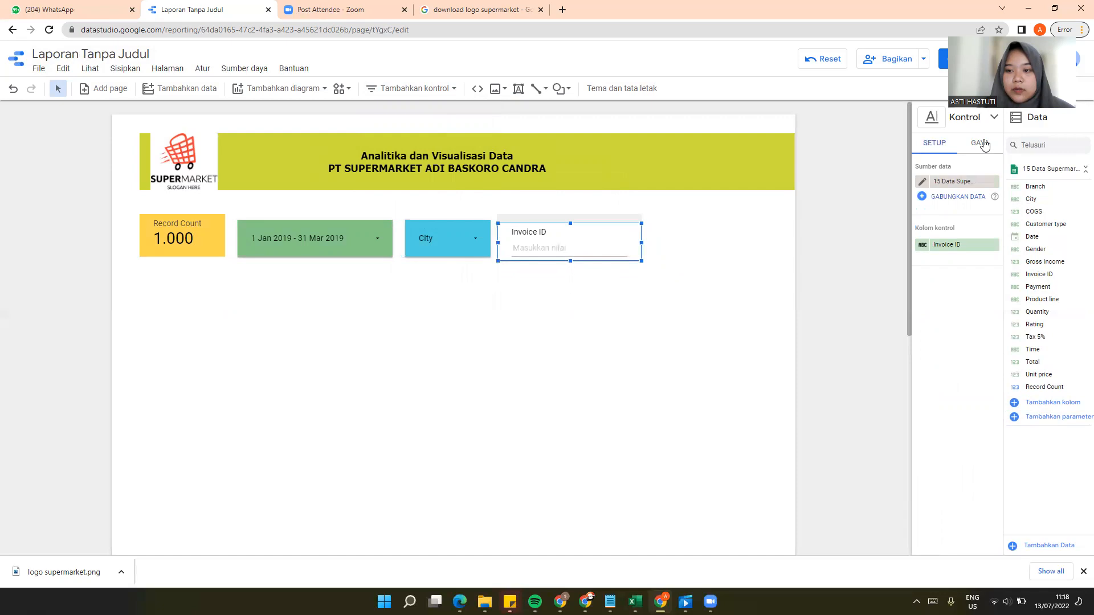
Step: Fill the Invoice ID input box's background with light indigo and narrow the box slightly
click(981, 143)
click(938, 144)
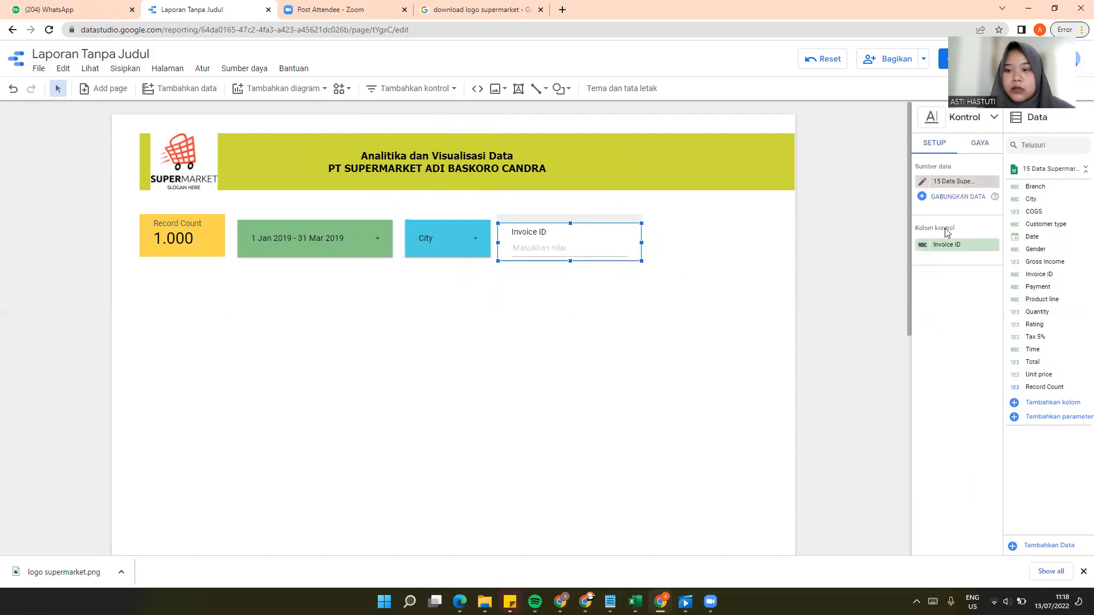
click(985, 147)
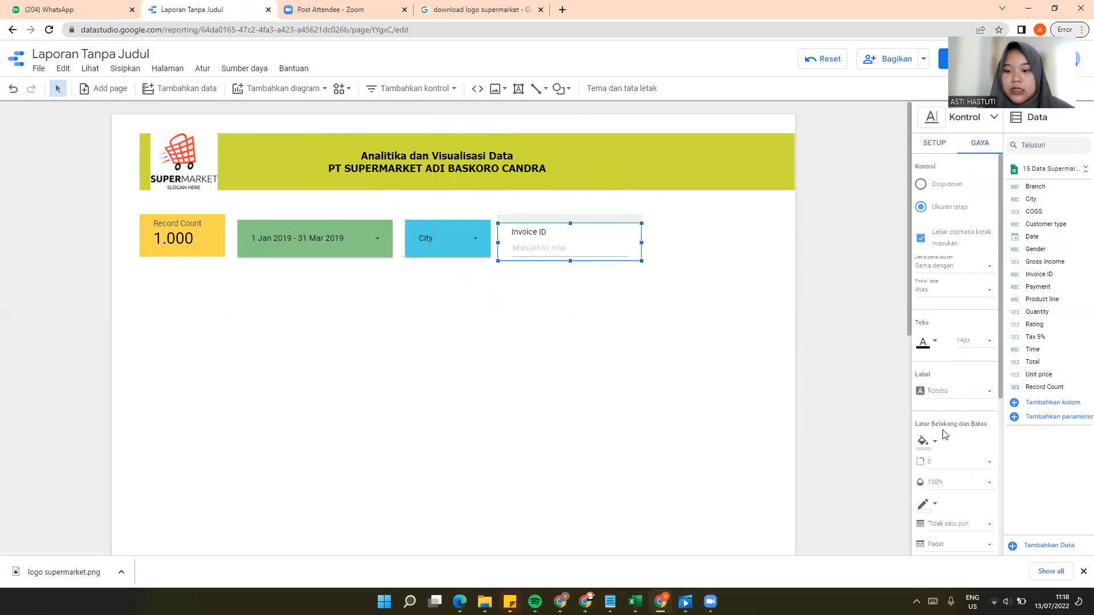
click(928, 442)
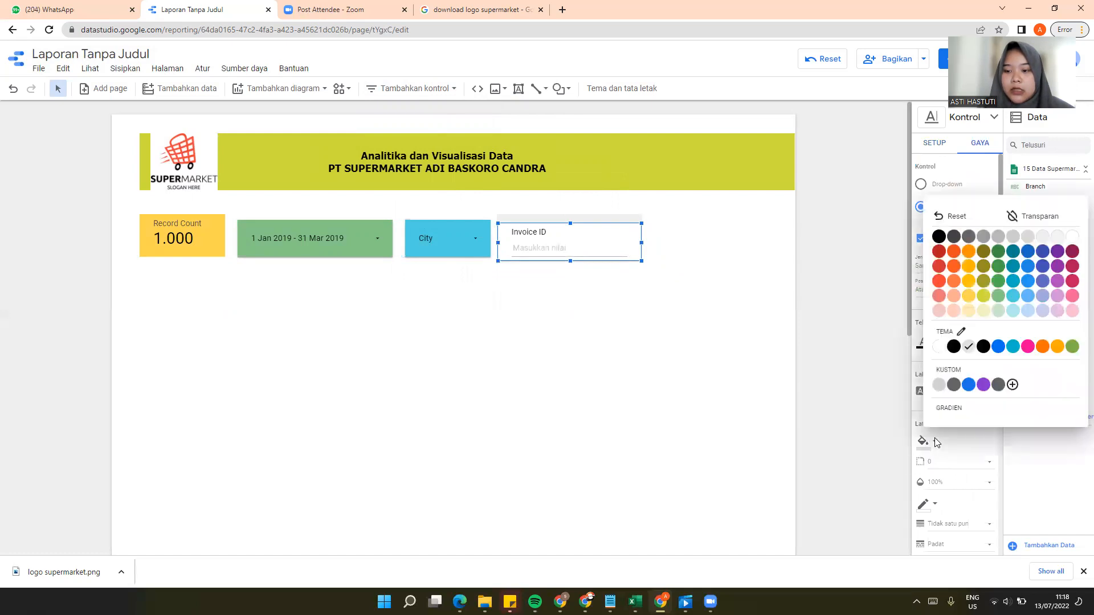
click(1045, 296)
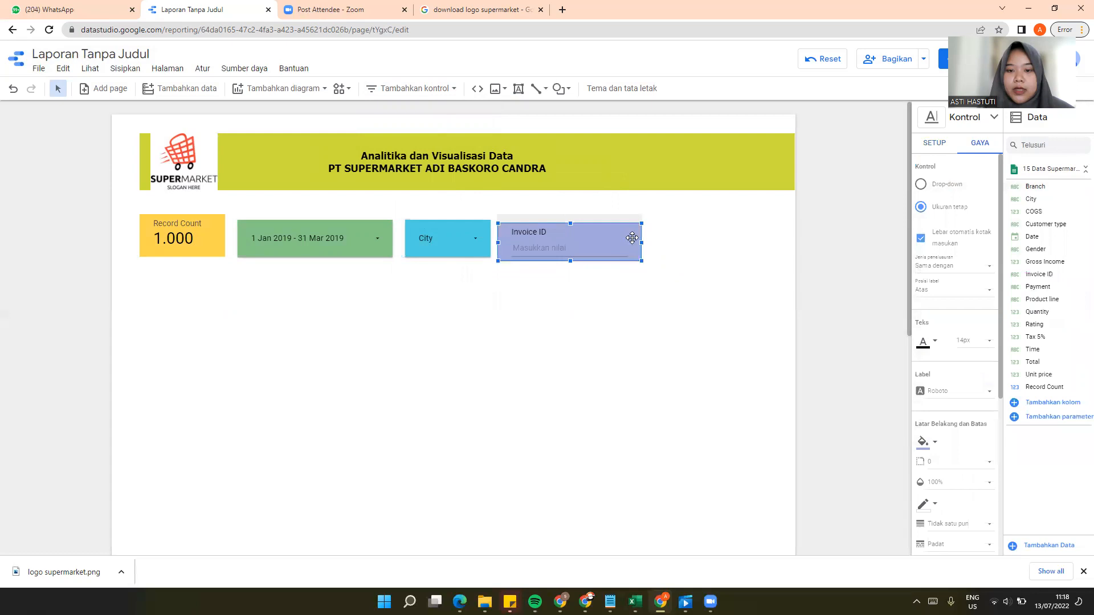
drag(640, 242, 623, 242)
Step: Add a slider control beside the Invoice ID box and shrink it to end within the header banner's width
click(453, 89)
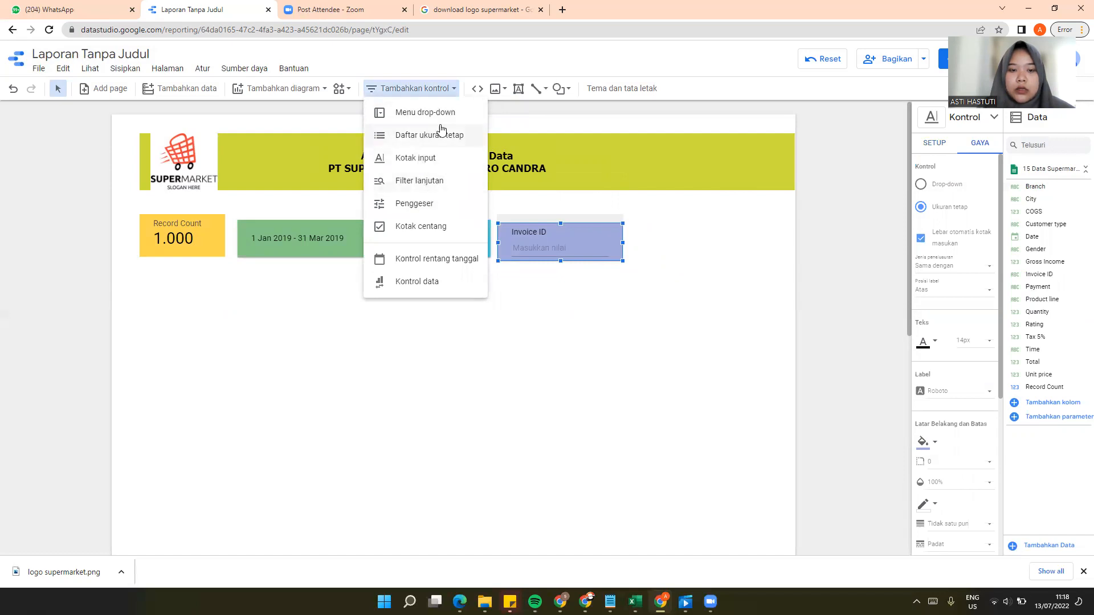
click(414, 203)
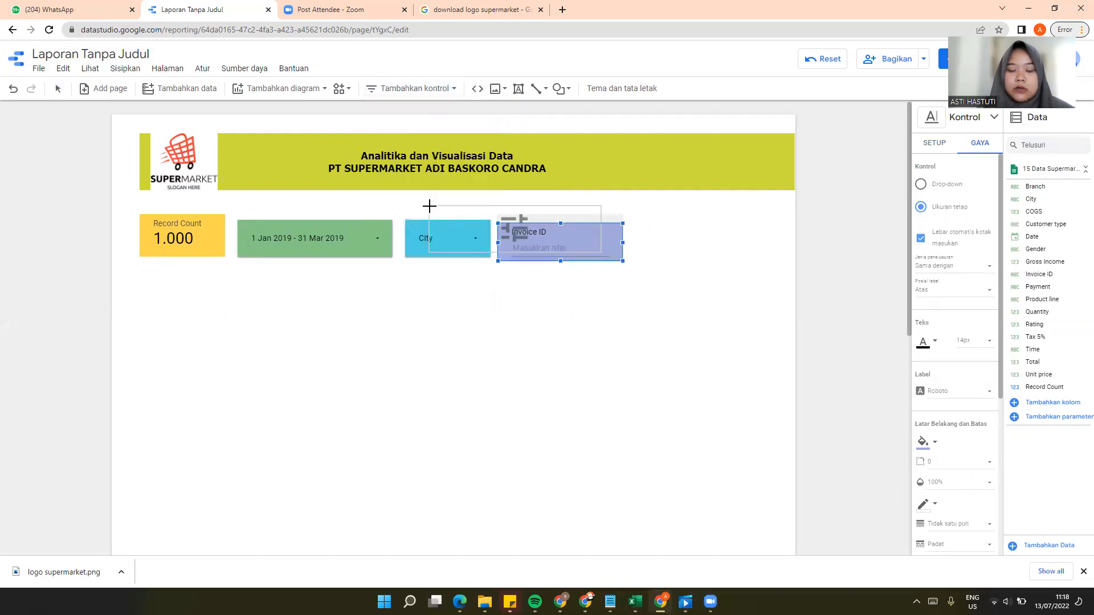
click(627, 223)
click(630, 223)
drag(802, 252, 786, 252)
drag(710, 280, 708, 268)
drag(708, 212, 710, 225)
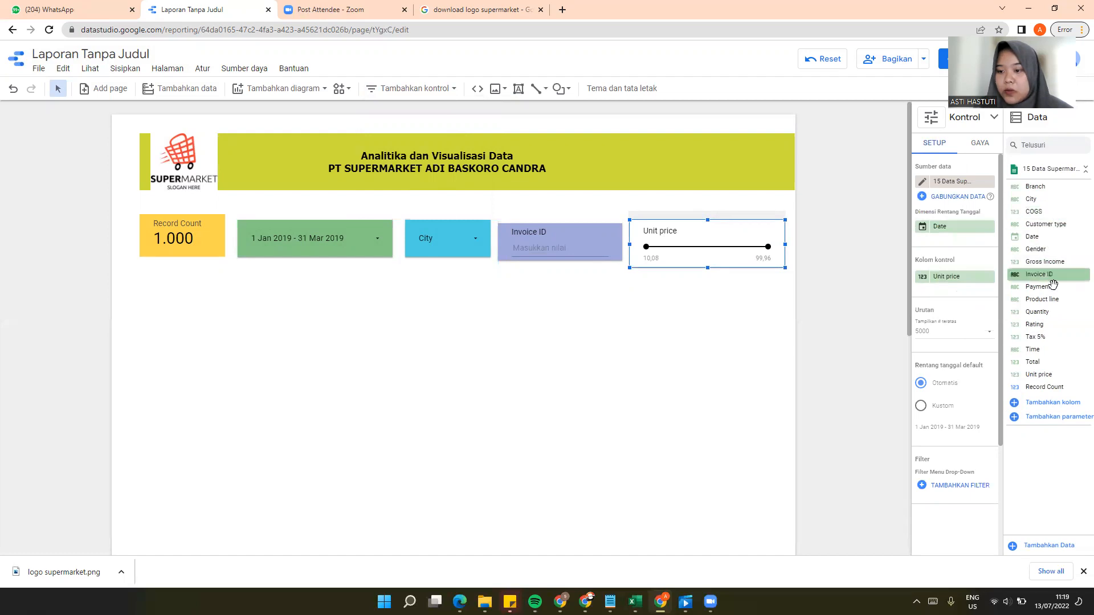
Step: Replace the slider's Unit price control field with Quantity and fill its background with pink
drag(1040, 312, 965, 277)
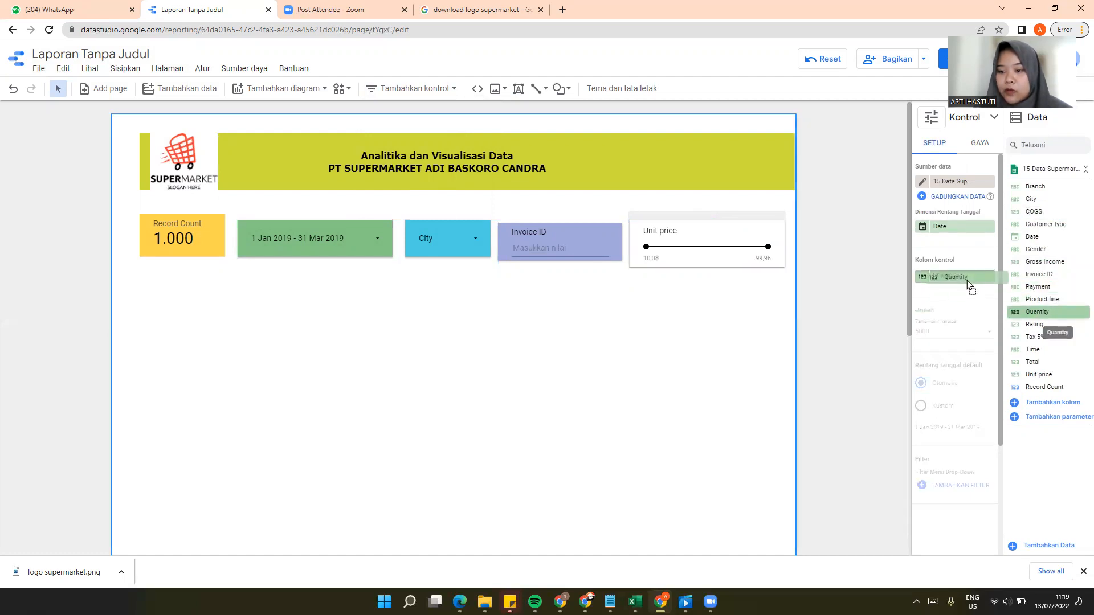
click(982, 144)
scroll(956, 432, down, 4)
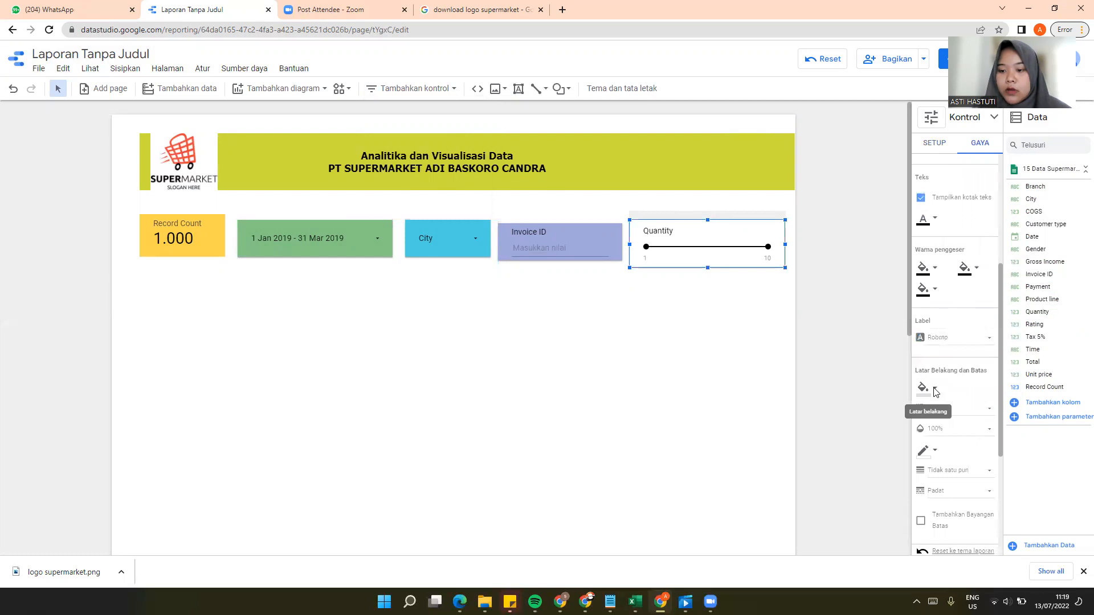
click(936, 390)
click(1073, 242)
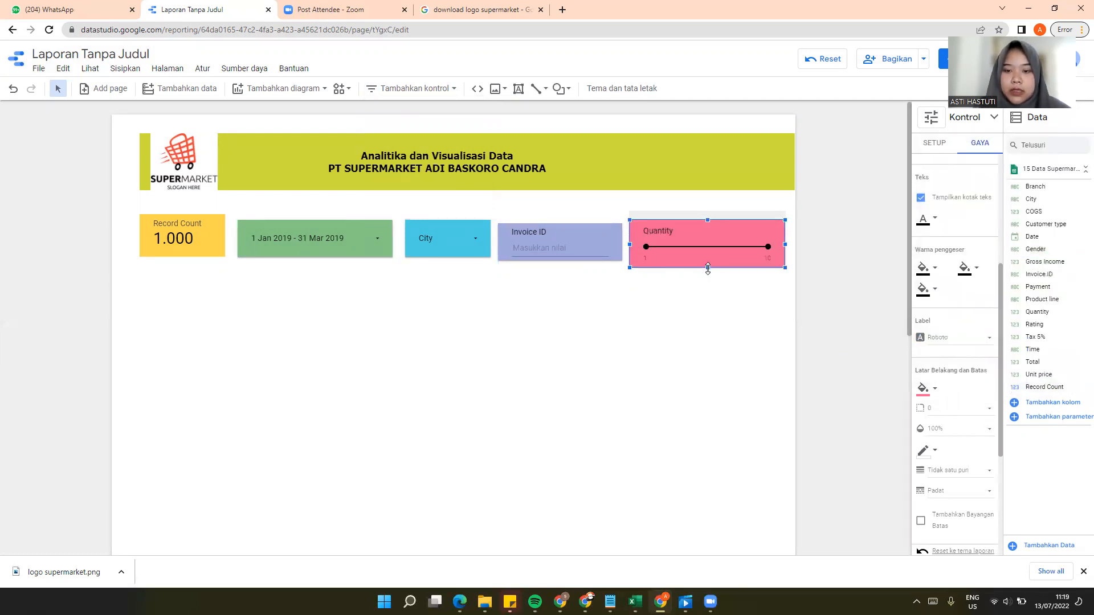
Step: Reduce the Quantity slider's height and lower the Record Count scorecard's top edge to line up with the date range control
drag(708, 269, 709, 263)
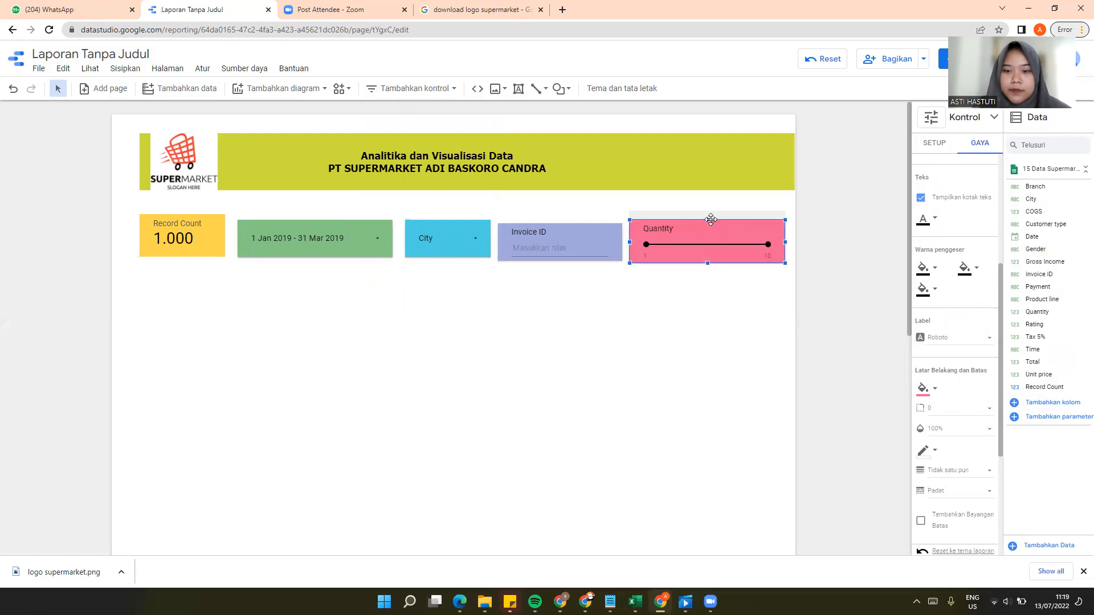
drag(707, 218, 708, 226)
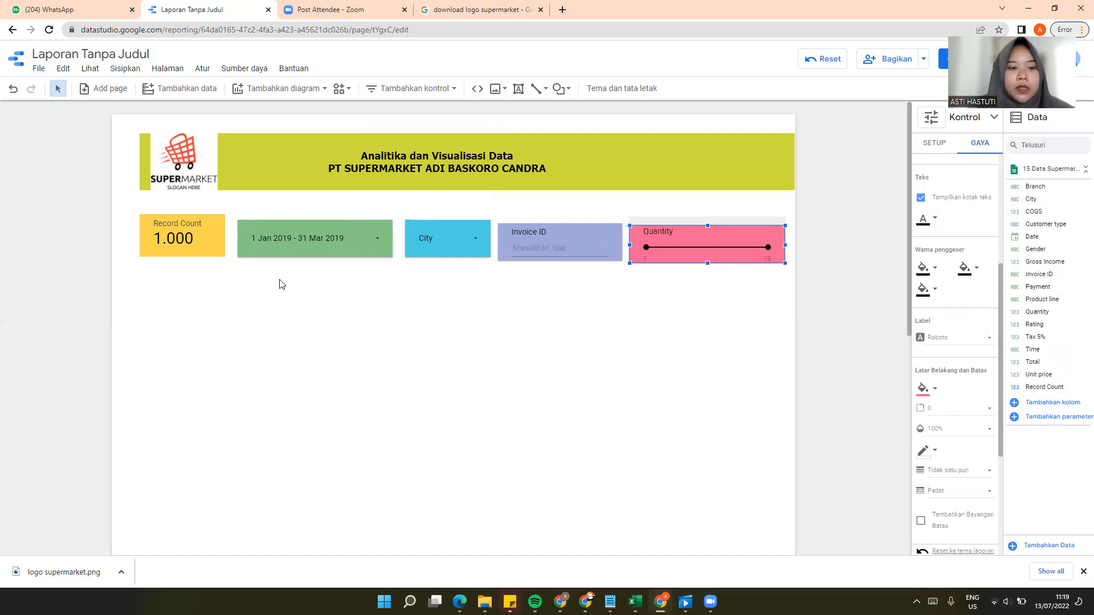
click(203, 229)
drag(180, 214, 182, 219)
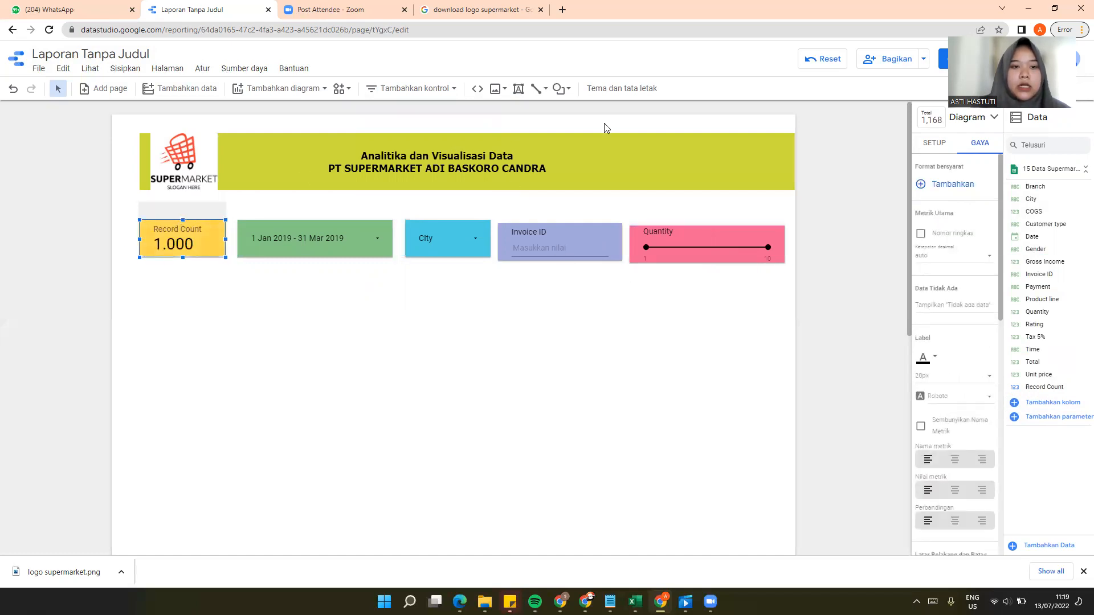
Step: Add a time series chart below the scorecard, reduce its height and widen it to just past the City control
click(323, 92)
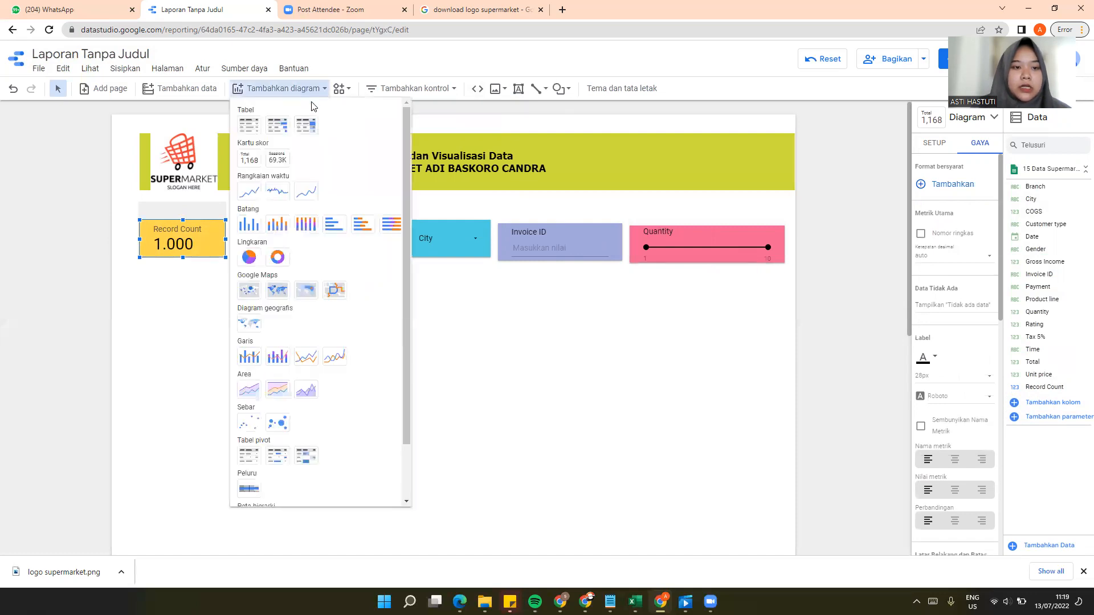
click(251, 192)
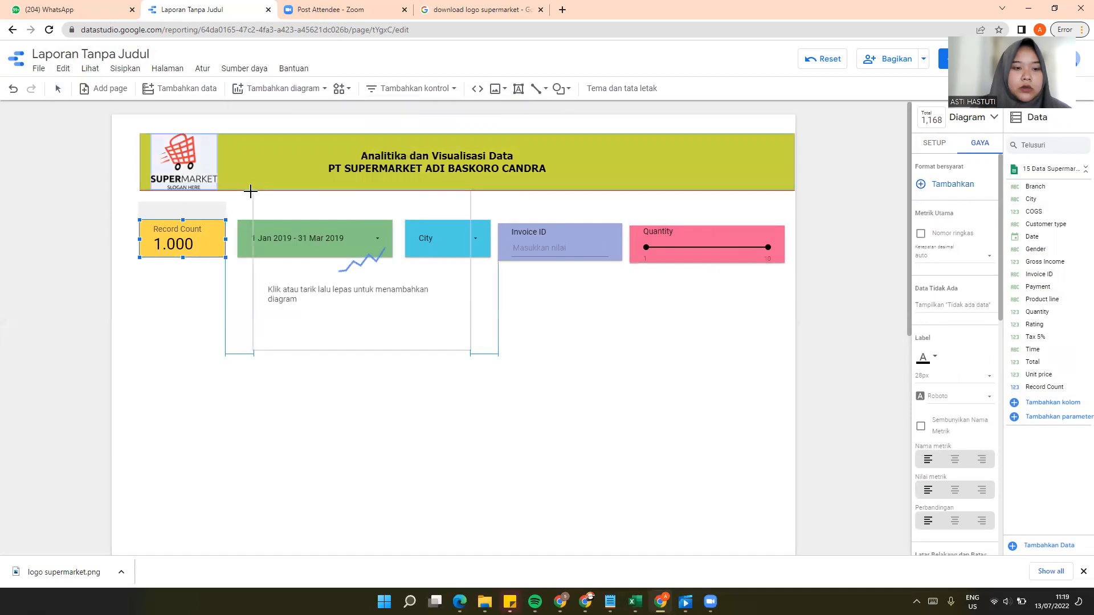
click(137, 271)
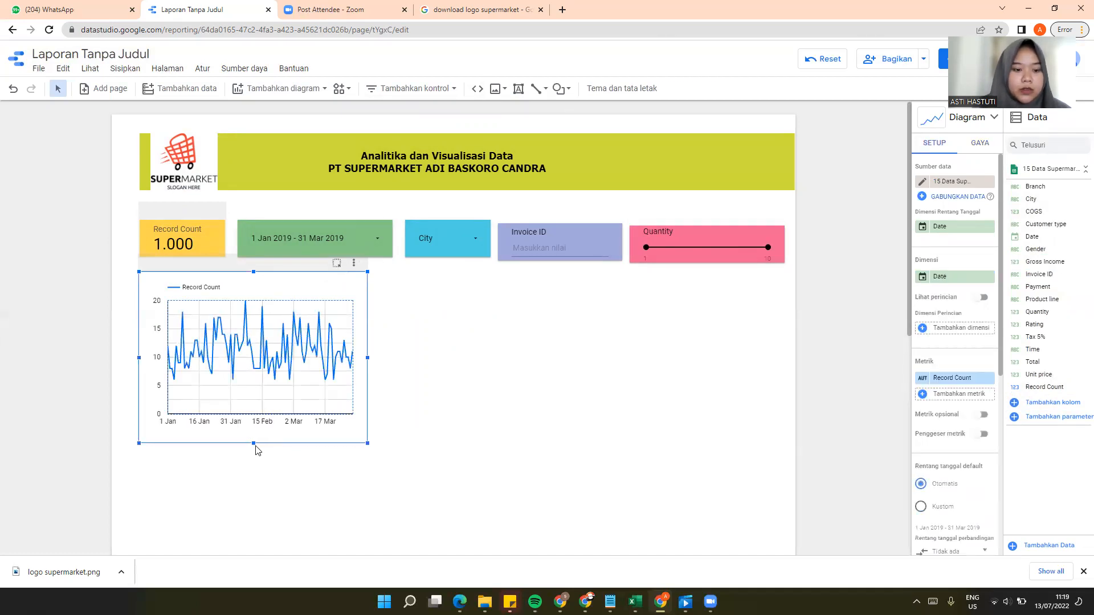
drag(253, 442, 254, 407)
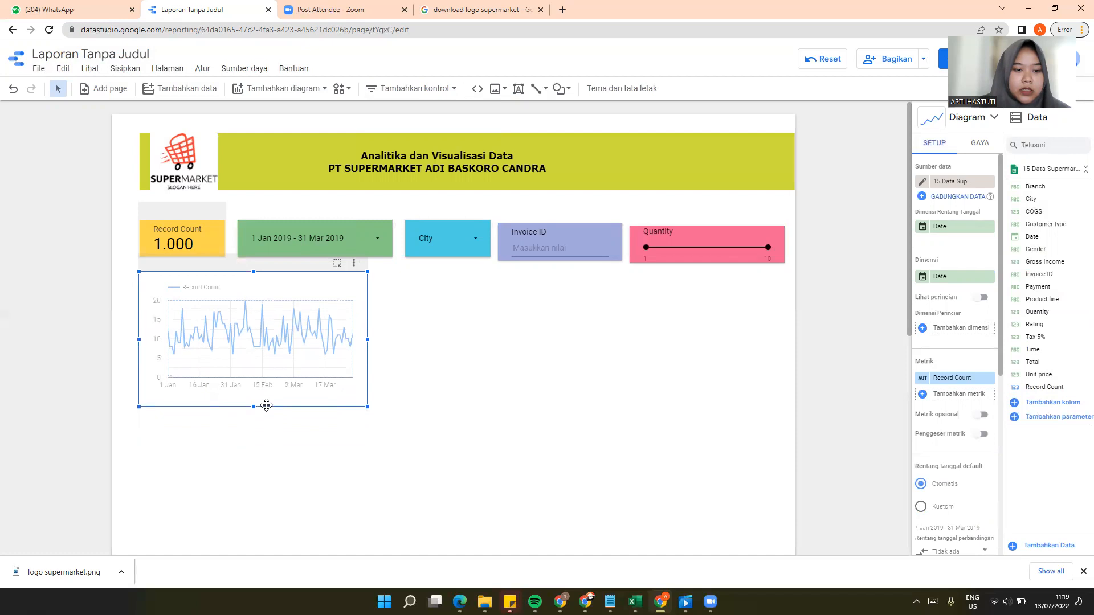
drag(367, 340, 525, 349)
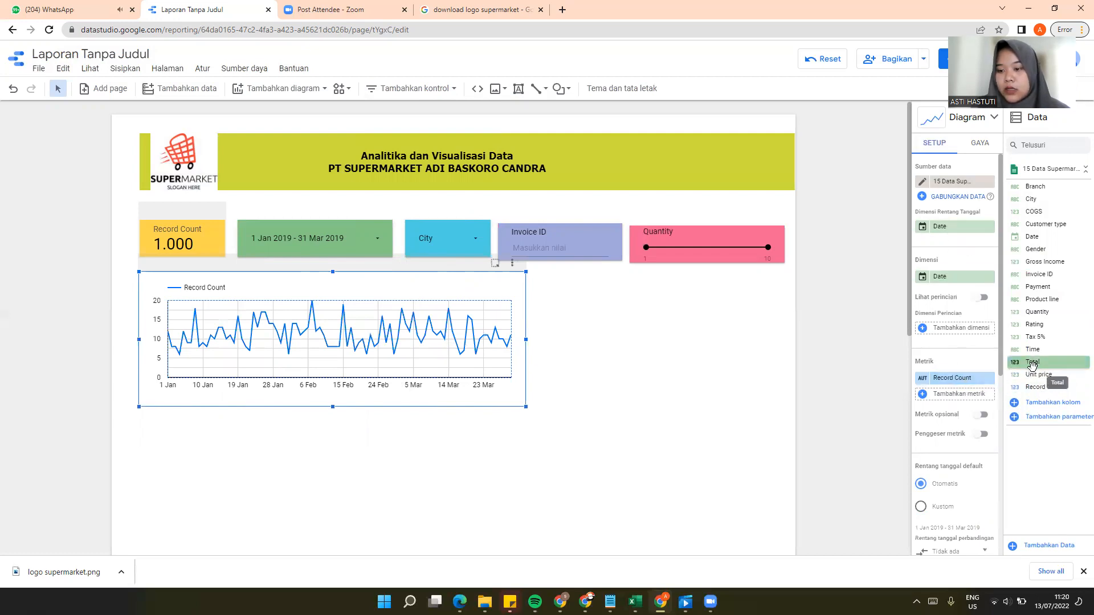
Step: Replace the time series chart's Record Count metric with Total
drag(1032, 365, 957, 386)
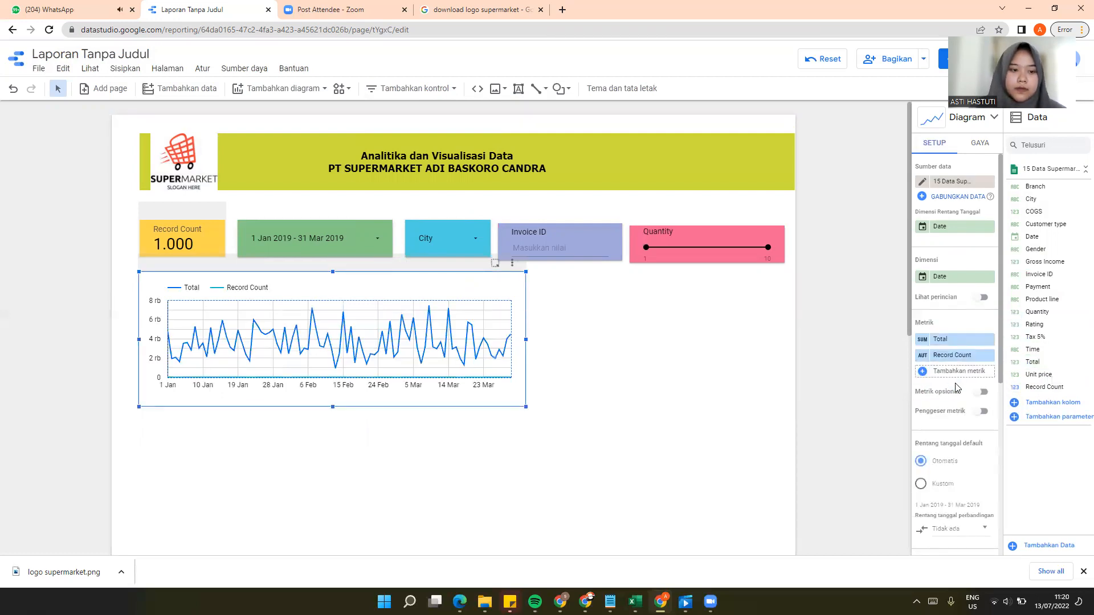
click(989, 340)
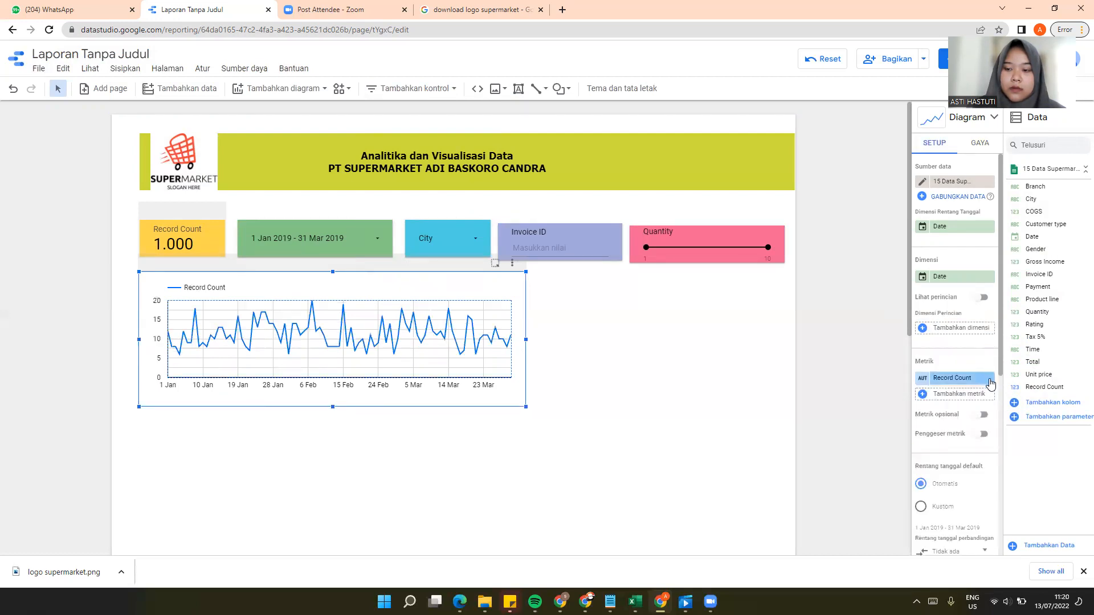
drag(1040, 363, 960, 379)
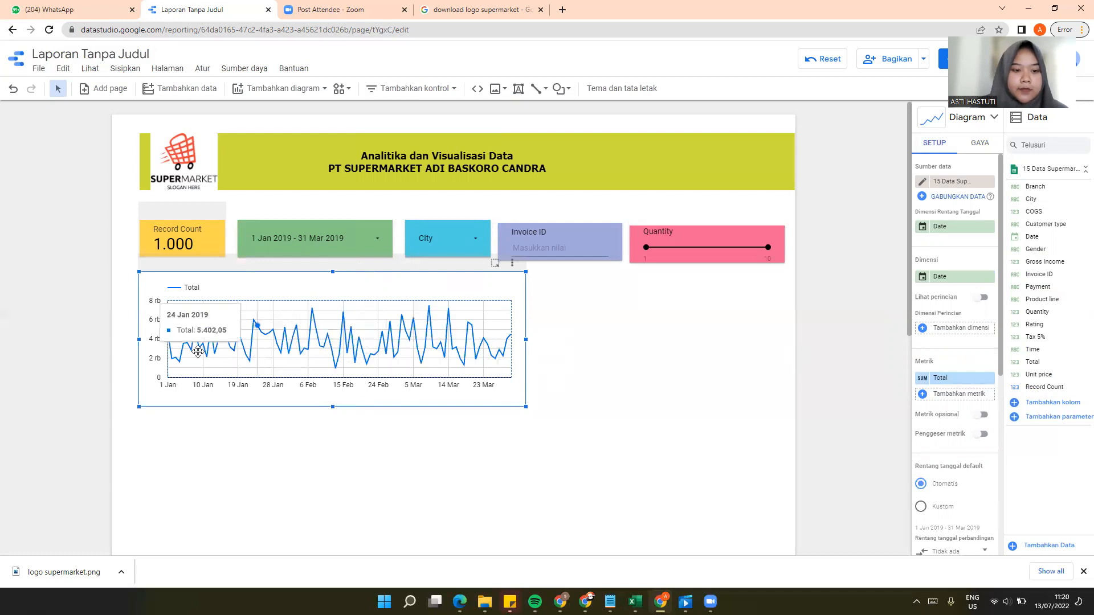
scroll(964, 398, down, 2)
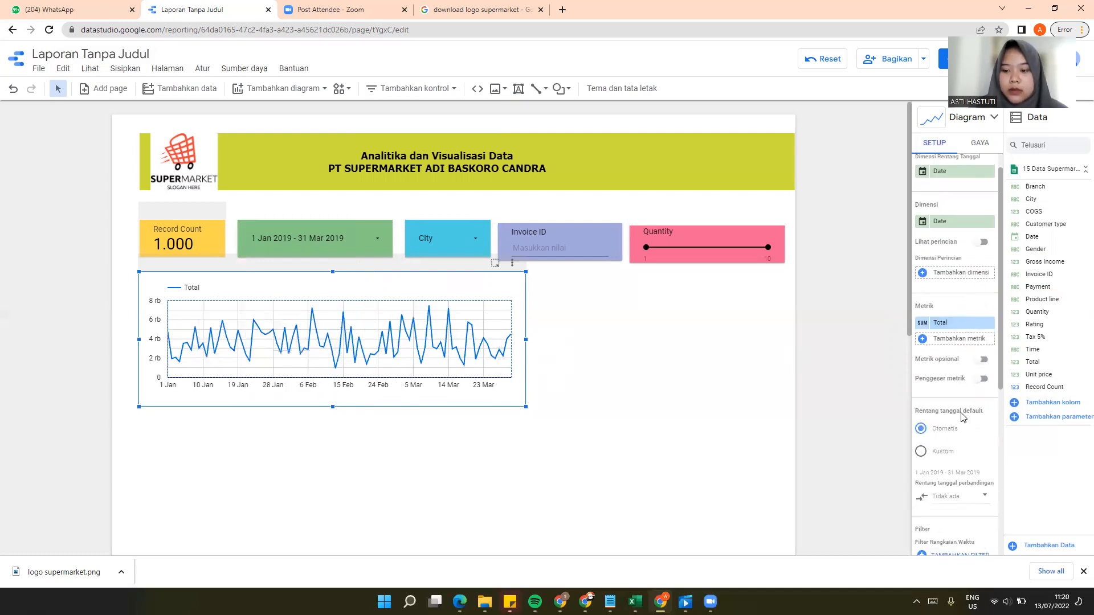
scroll(961, 420, down, 3)
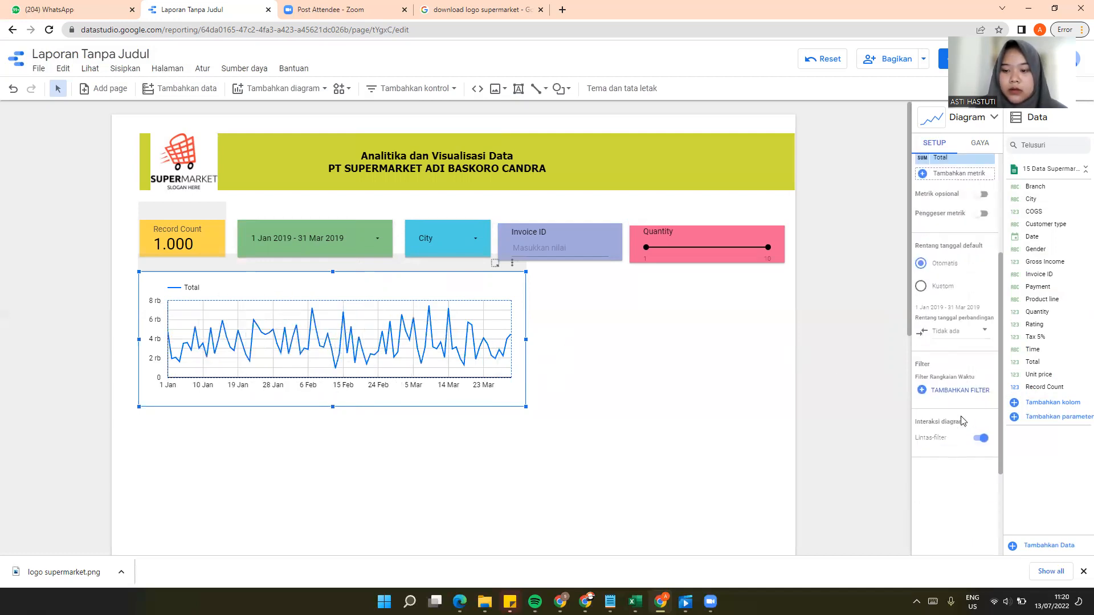
scroll(961, 419, up, 3)
scroll(963, 420, up, 2)
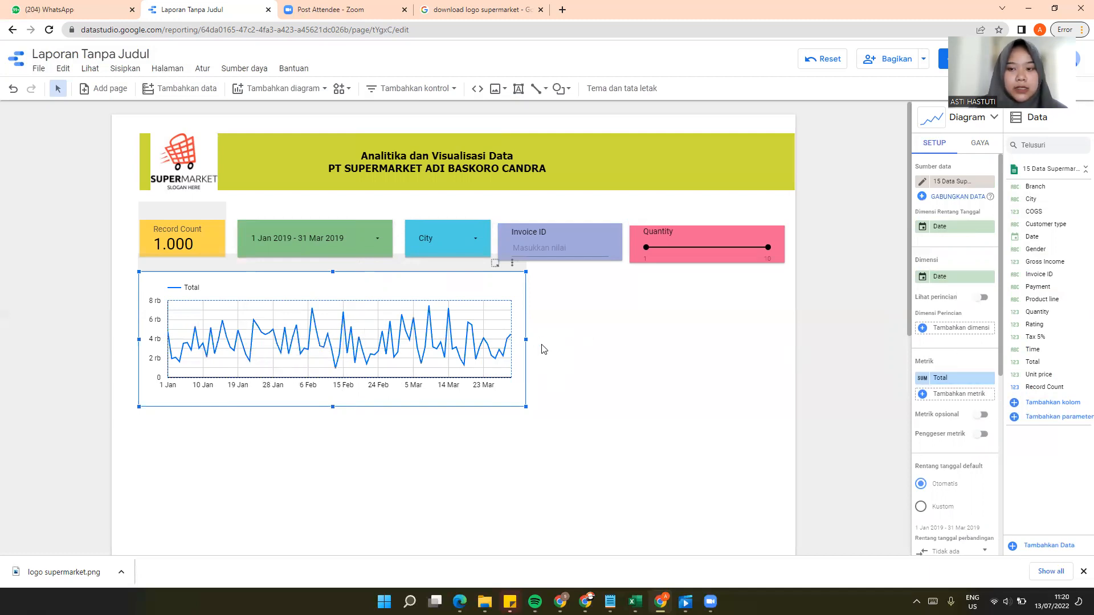
Step: Add a pie chart beside the time series chart and reduce its height to roughly match that chart
click(324, 89)
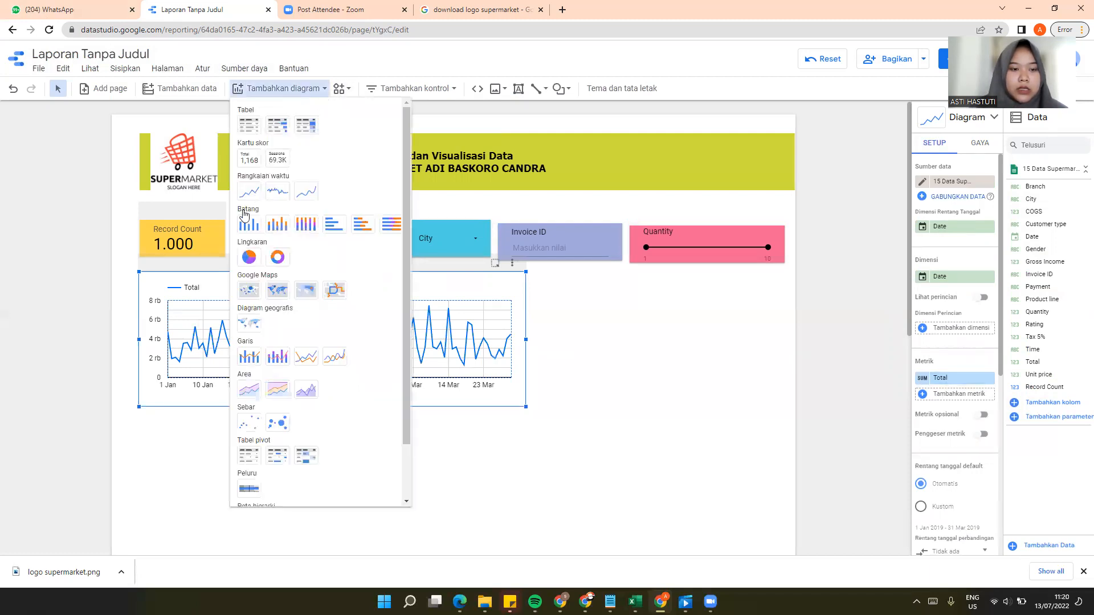
click(250, 258)
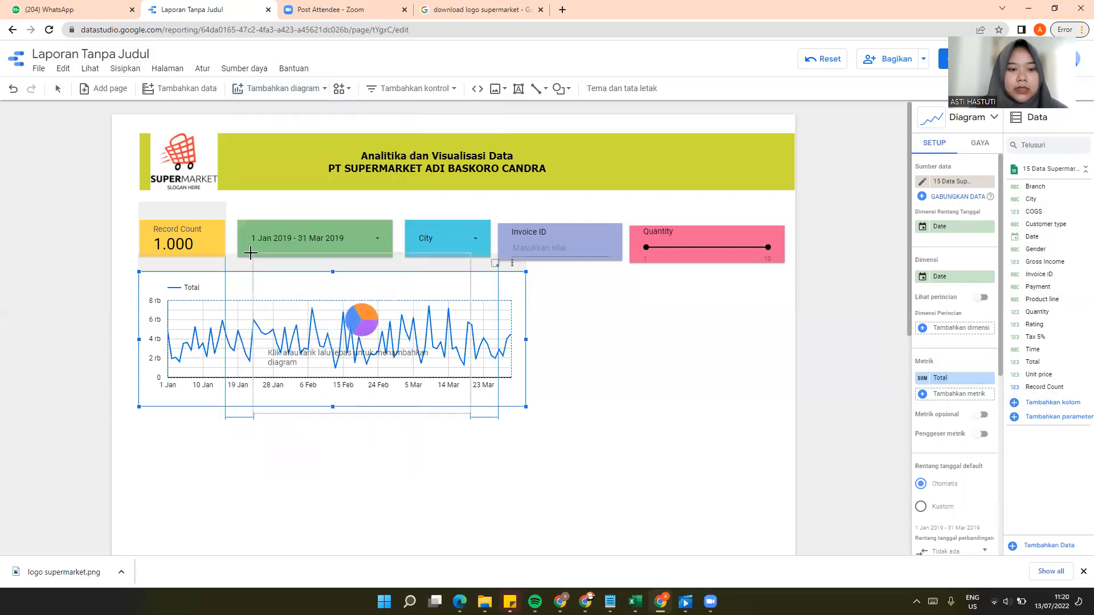
click(540, 271)
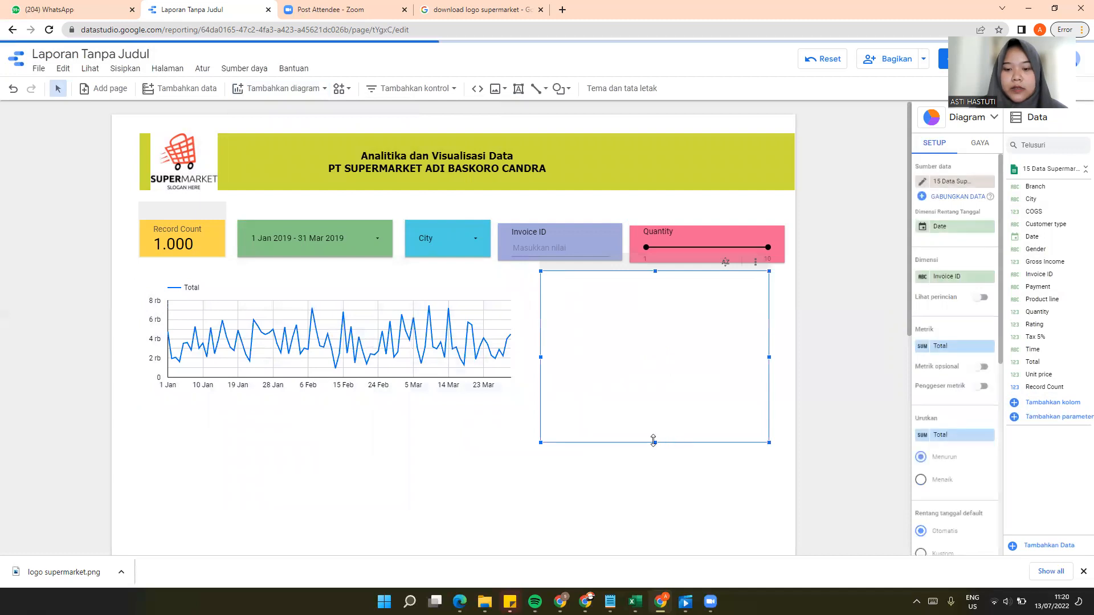
drag(657, 443, 656, 401)
scroll(391, 294, down, 3)
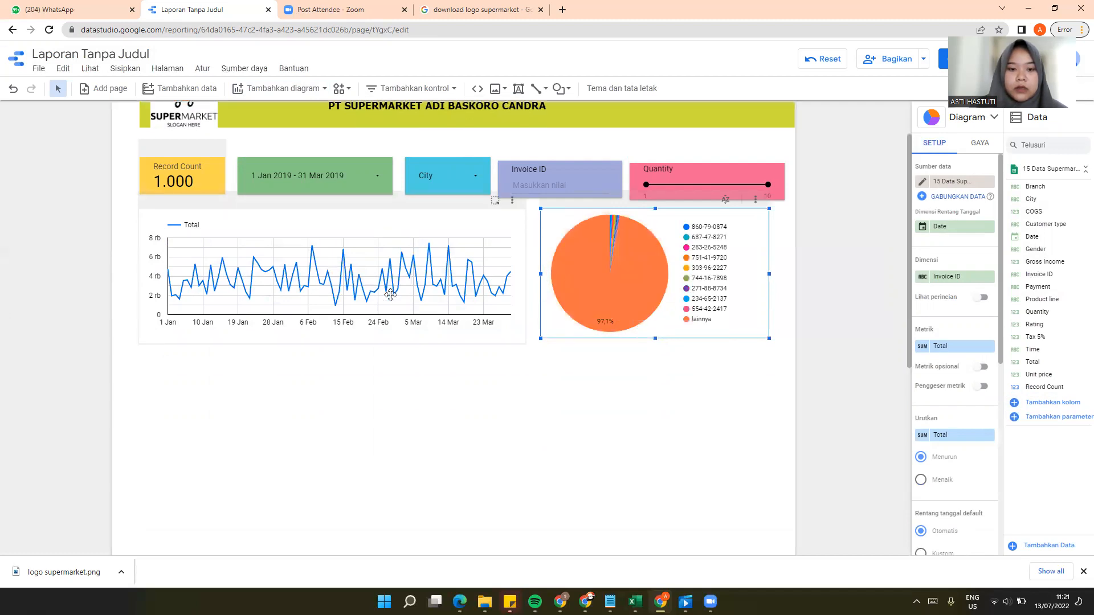
scroll(399, 312, up, 3)
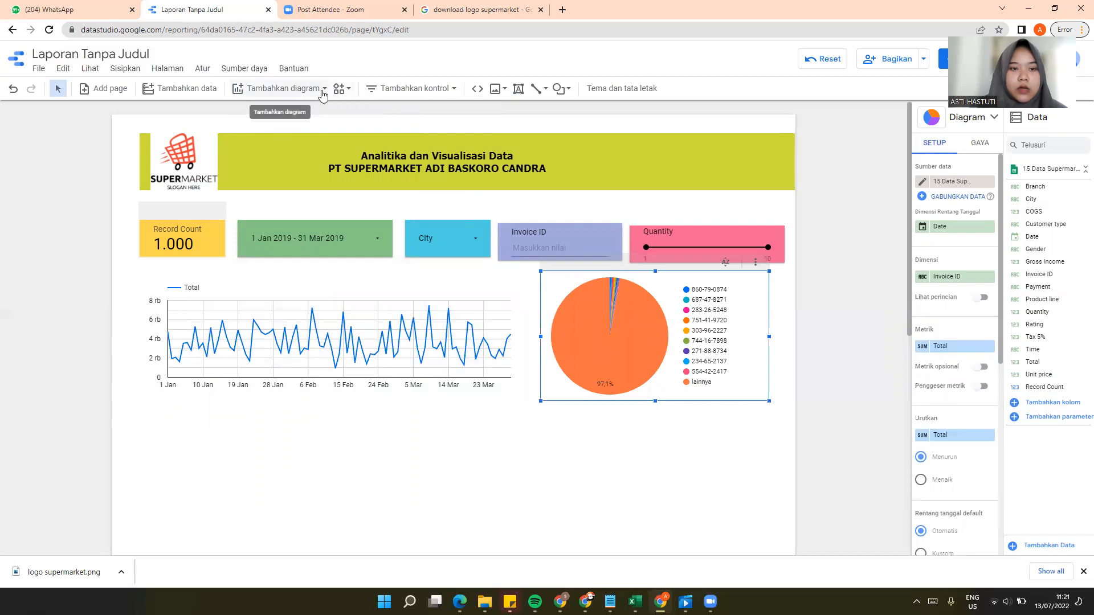
Step: Add a column chart below the time series chart and widen it to reach partway under the pie chart
click(324, 90)
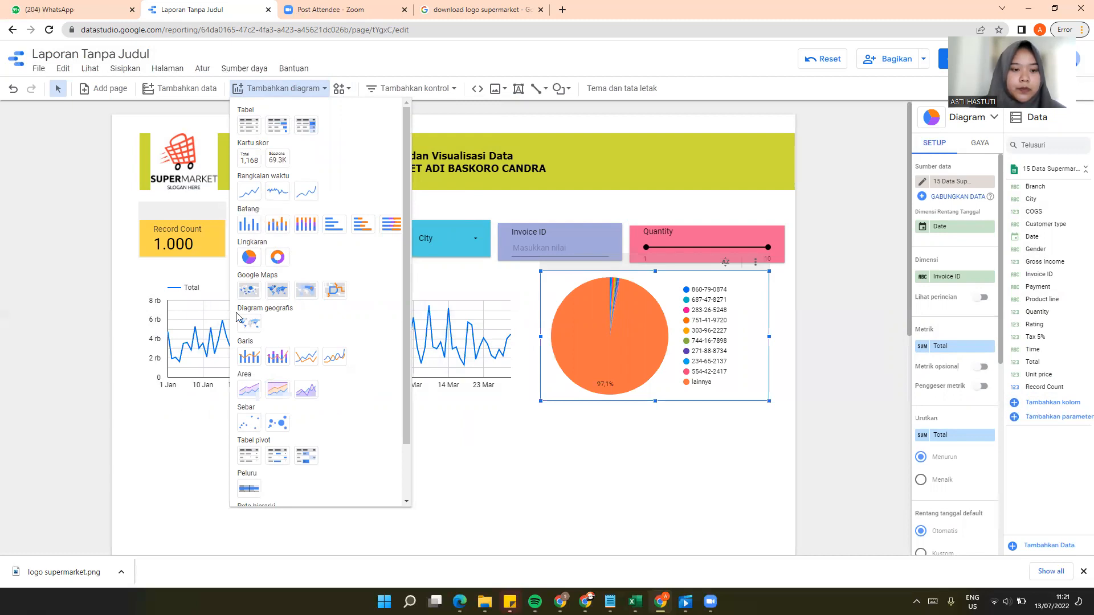
click(249, 224)
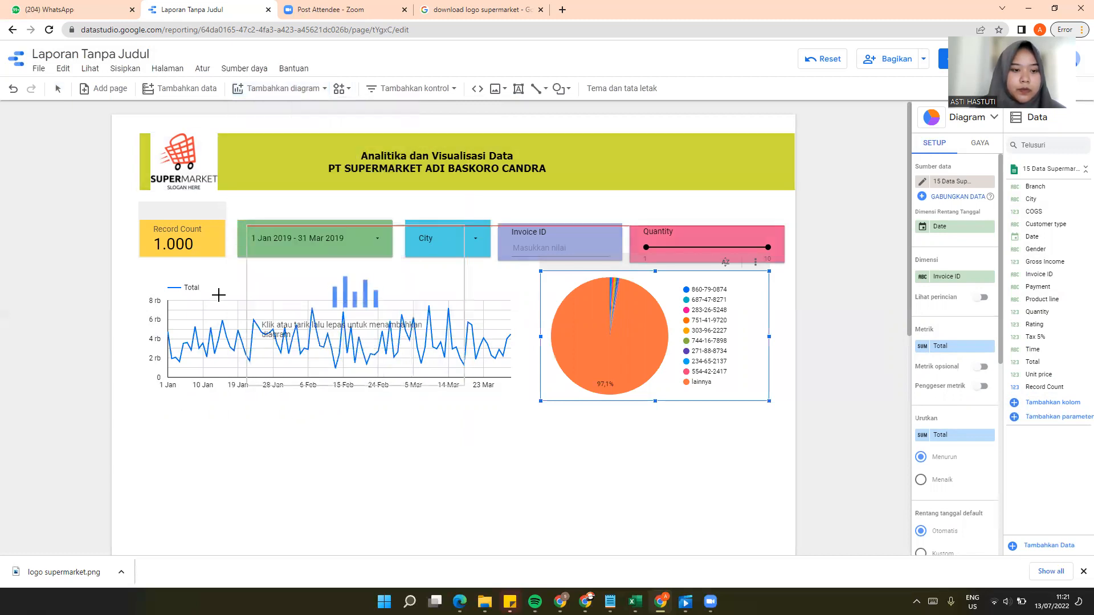
click(150, 412)
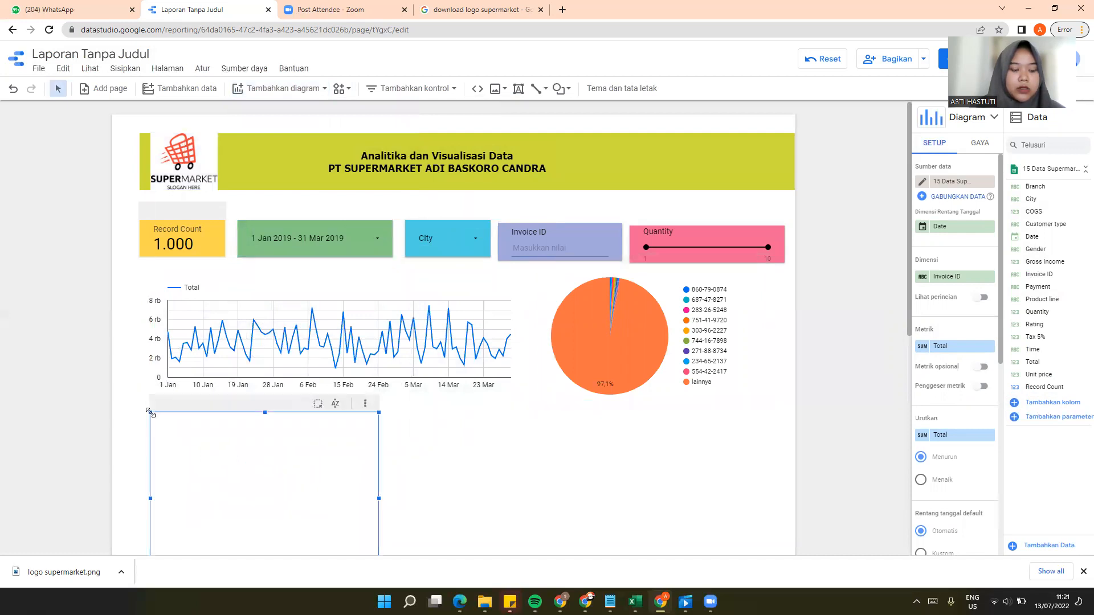
scroll(369, 354, down, 4)
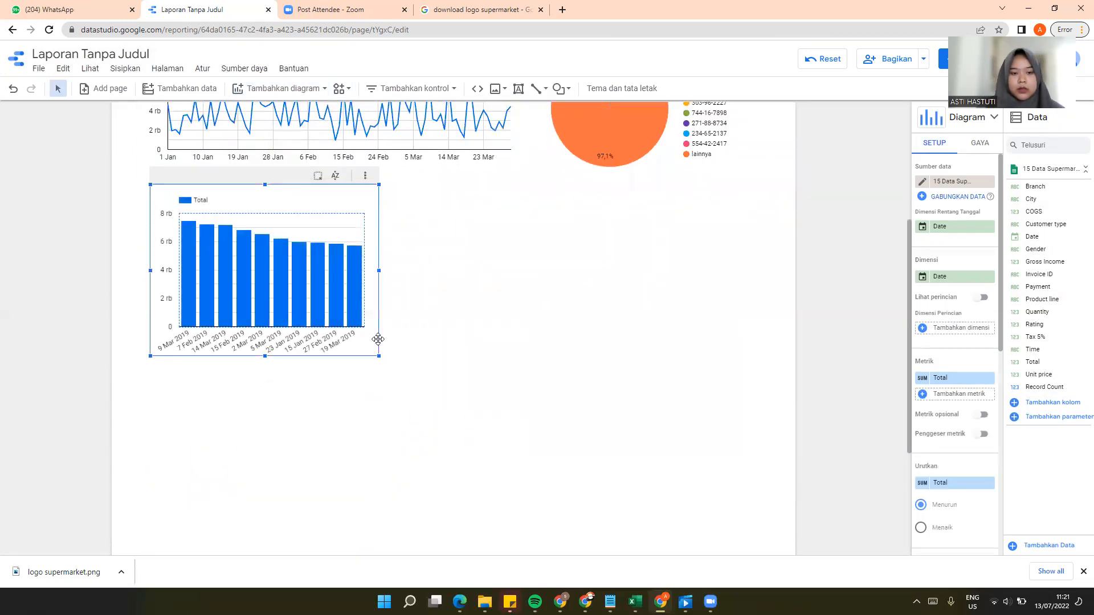
drag(379, 270, 641, 282)
scroll(534, 294, up, 4)
scroll(513, 319, down, 4)
scroll(502, 342, up, 4)
scroll(502, 342, down, 4)
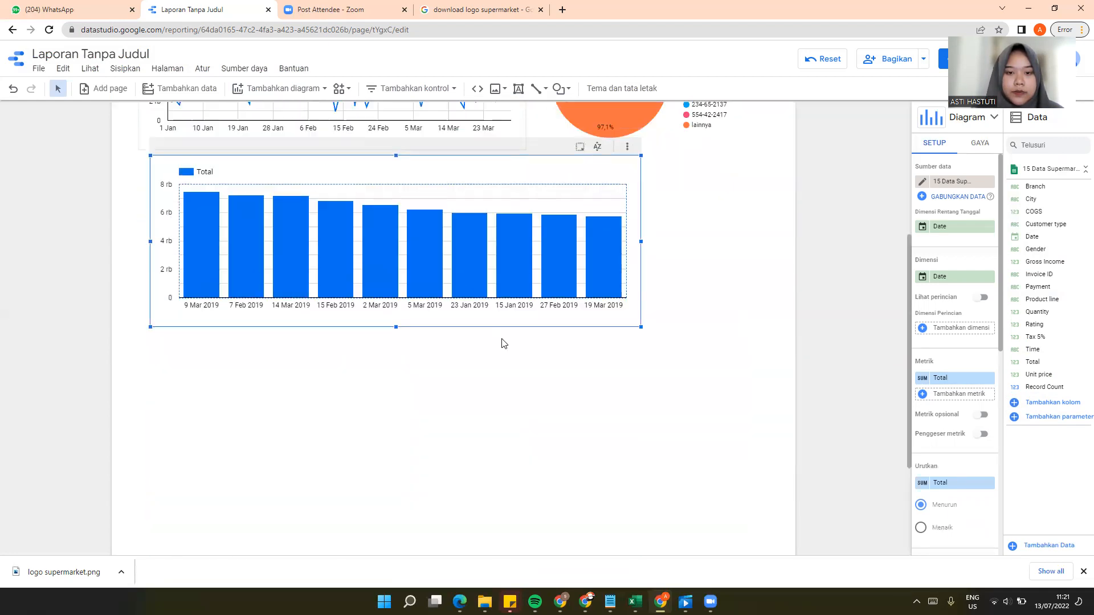
scroll(502, 340, up, 4)
scroll(503, 340, down, 4)
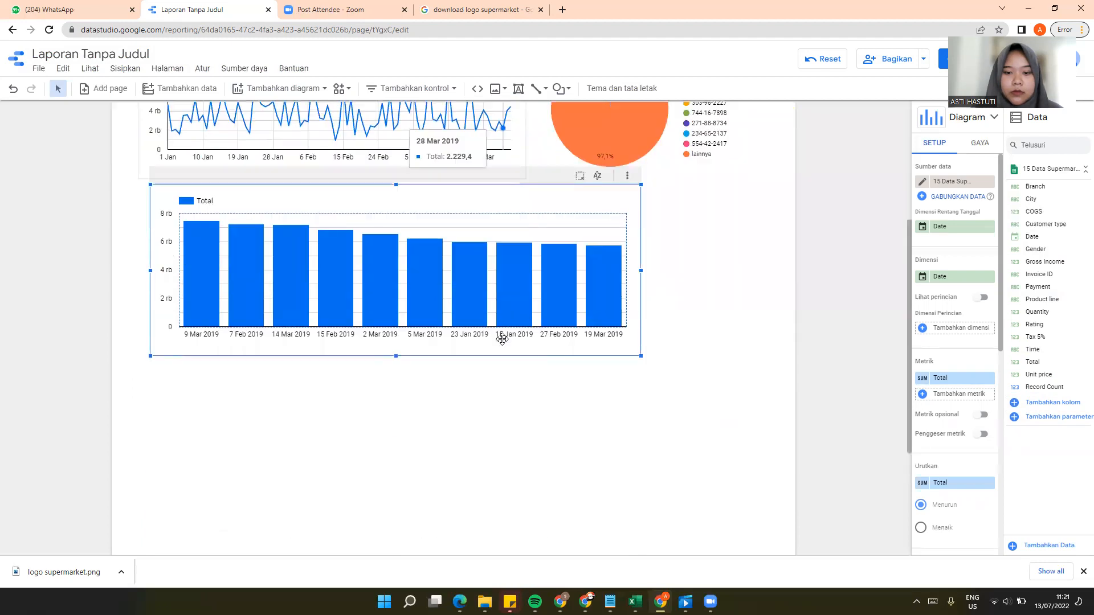
Step: Replace the pie chart's dimension with Payment and its metric with Record Count
scroll(501, 336, up, 4)
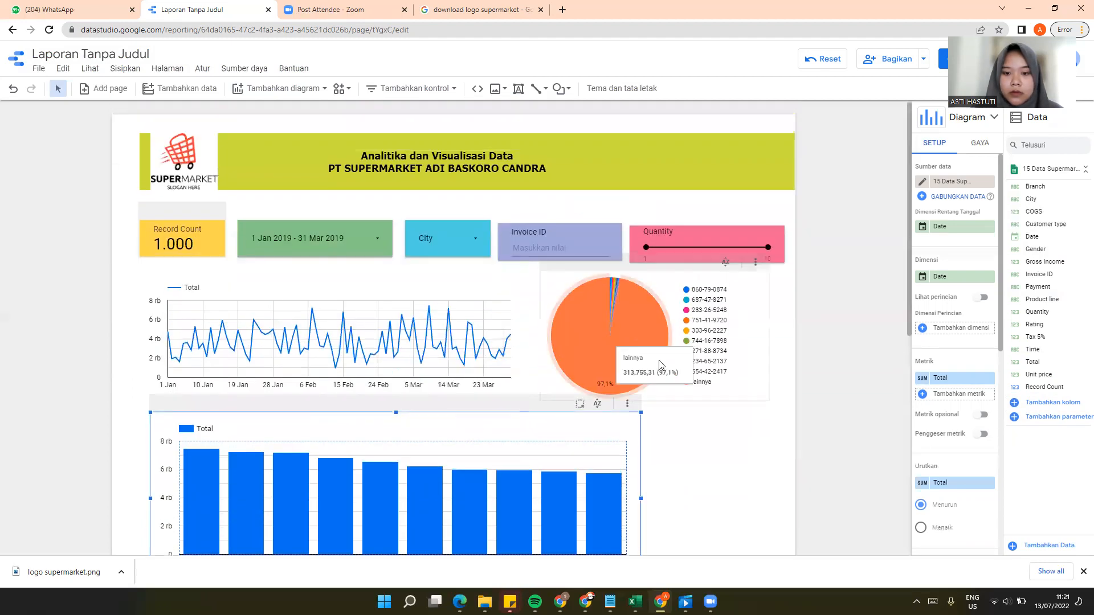
click(627, 337)
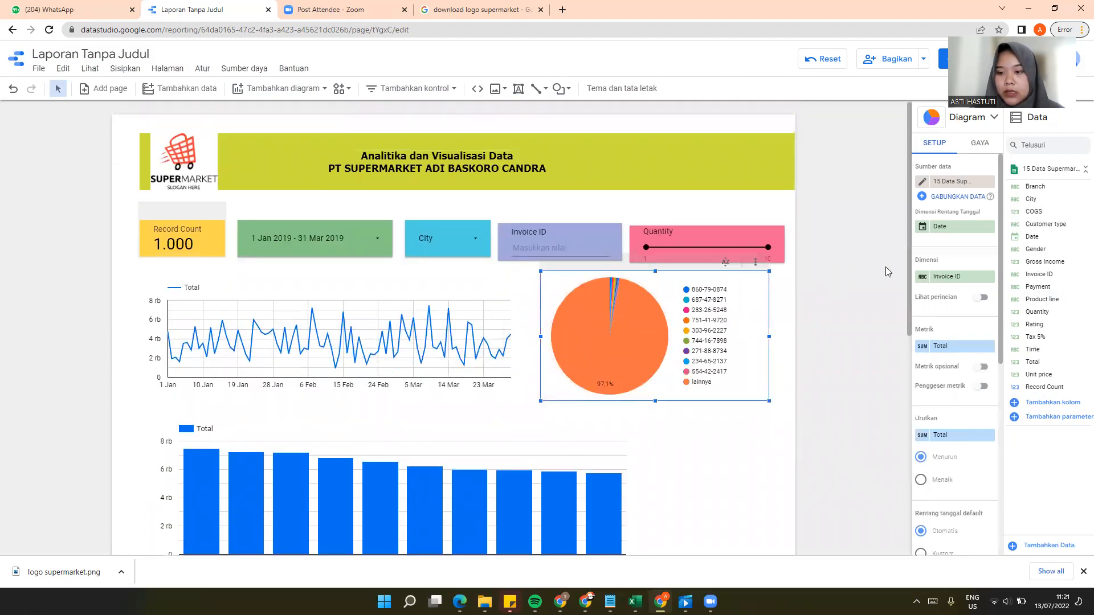
scroll(952, 355, down, 2)
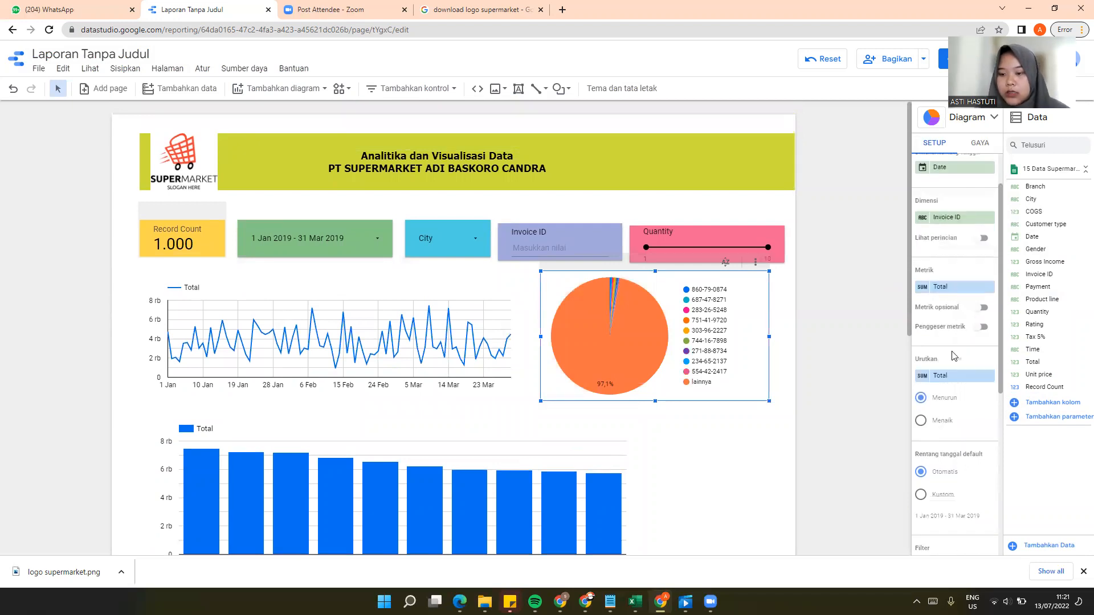
scroll(955, 357, up, 1)
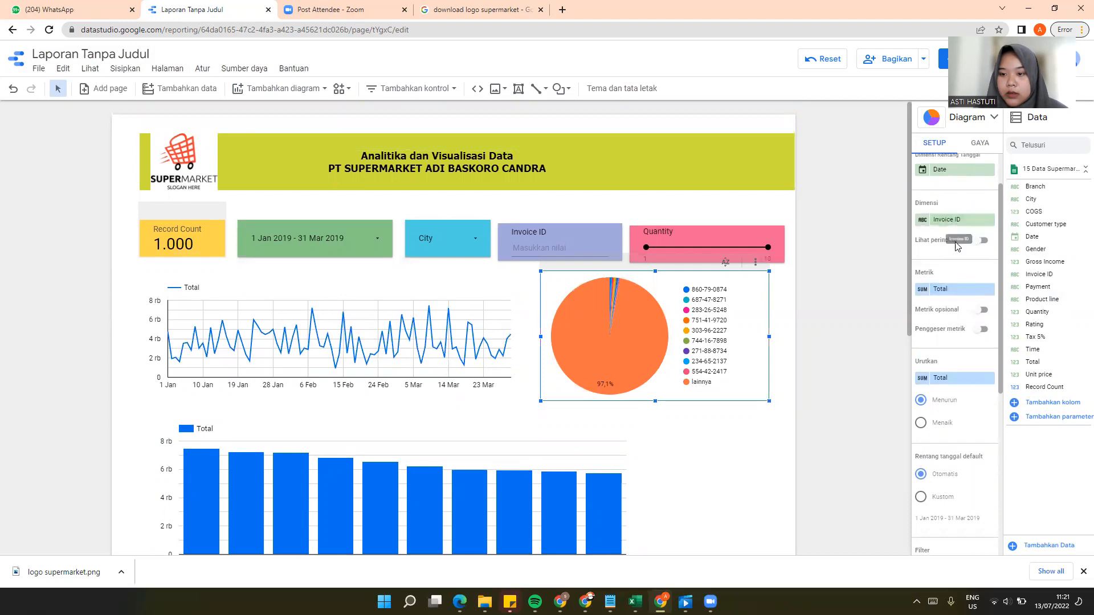
scroll(960, 240, up, 1)
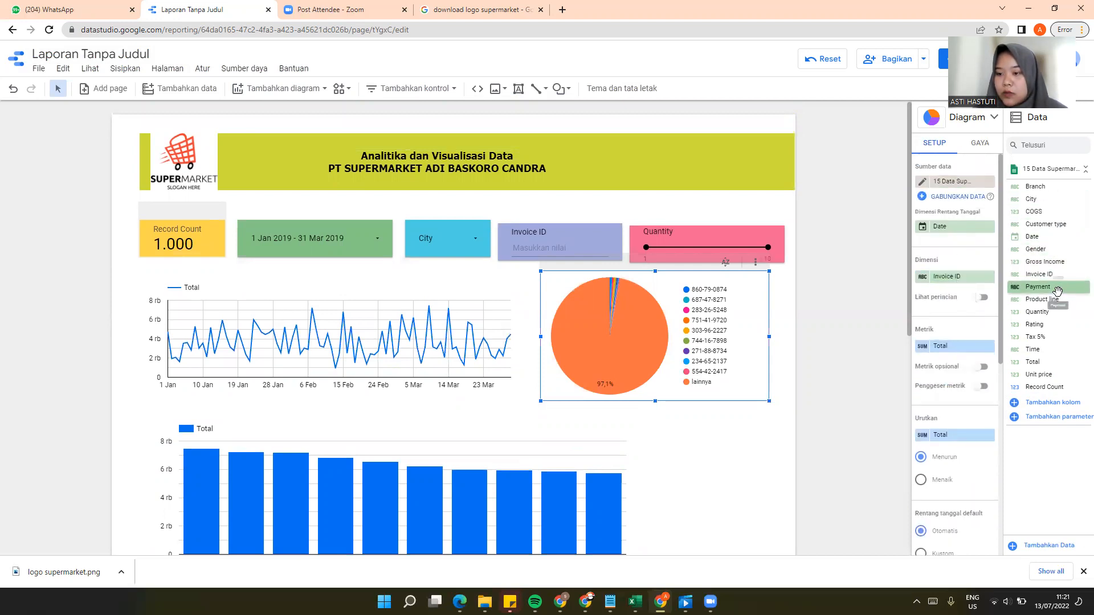
drag(1057, 287, 975, 283)
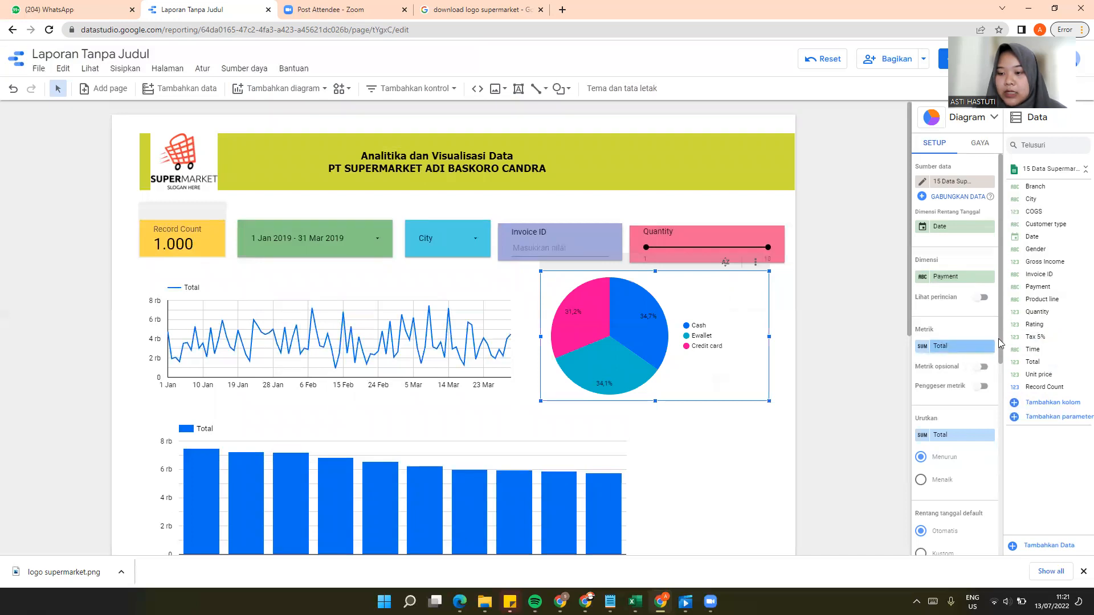
drag(1048, 387, 975, 343)
drag(976, 345, 975, 346)
scroll(672, 367, down, 2)
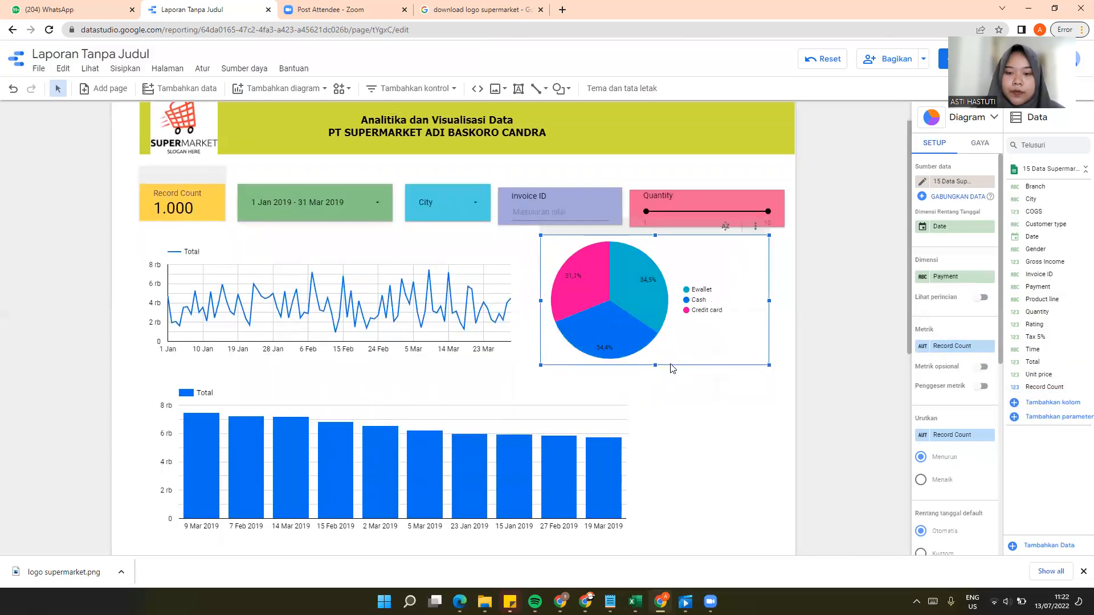
scroll(676, 367, up, 2)
mouse_move(621, 336)
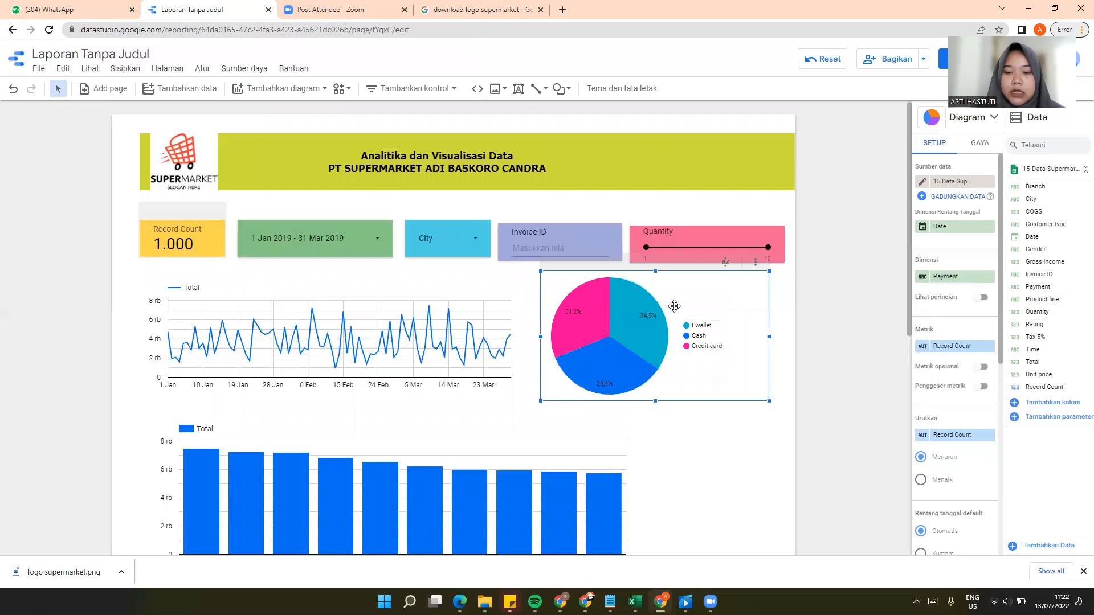
mouse_move(648, 326)
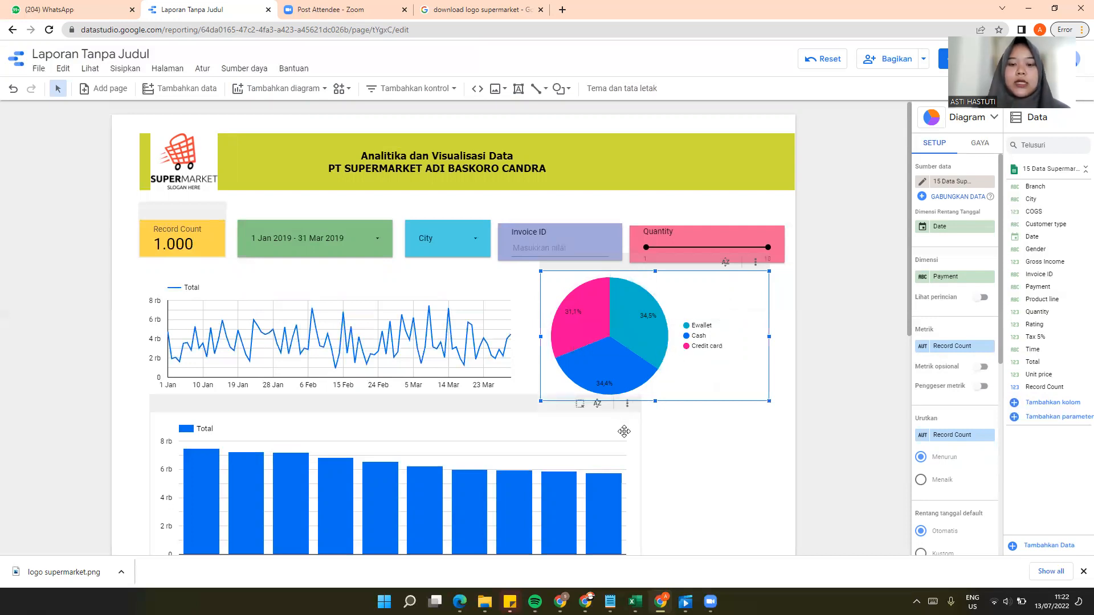
Step: Cross-filter the report by the 15 Feb 2019 bar in the column chart and reset the report's filters
scroll(681, 454, down, 3)
click(346, 320)
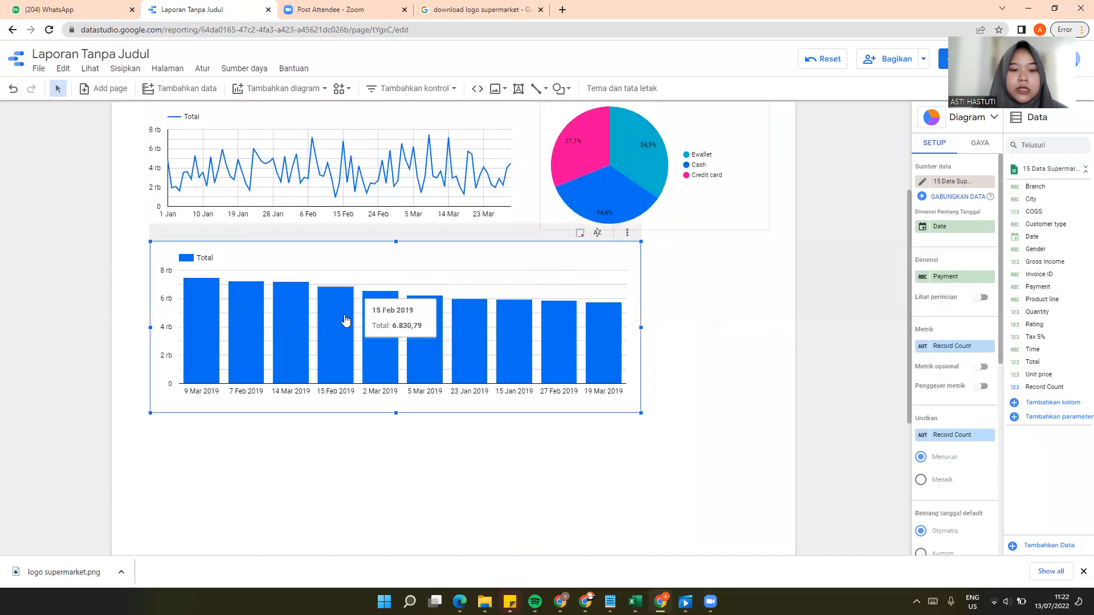
click(345, 321)
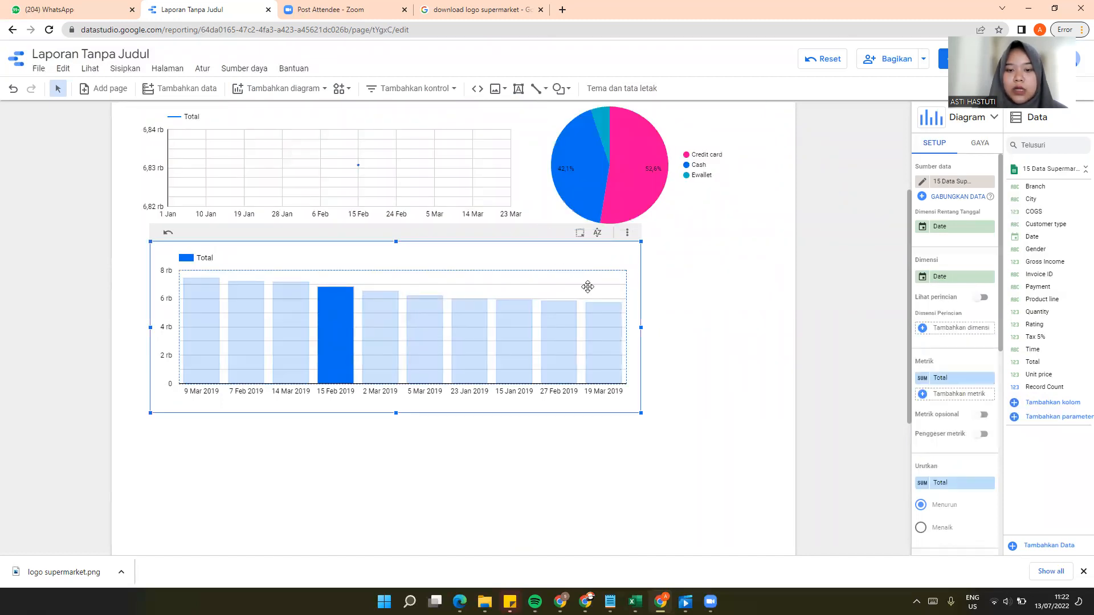
click(715, 306)
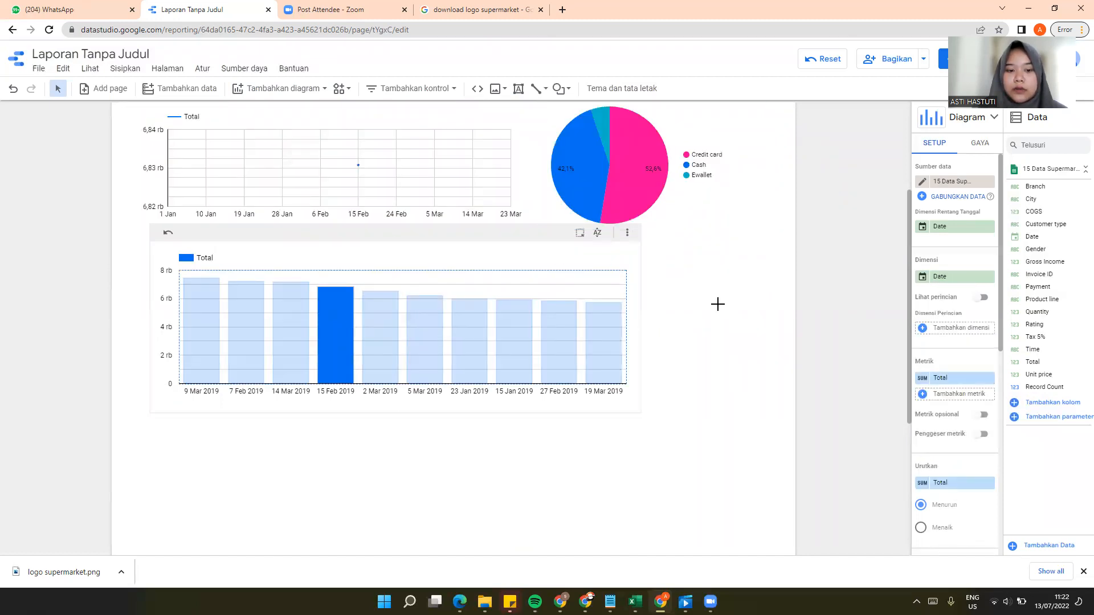
click(813, 58)
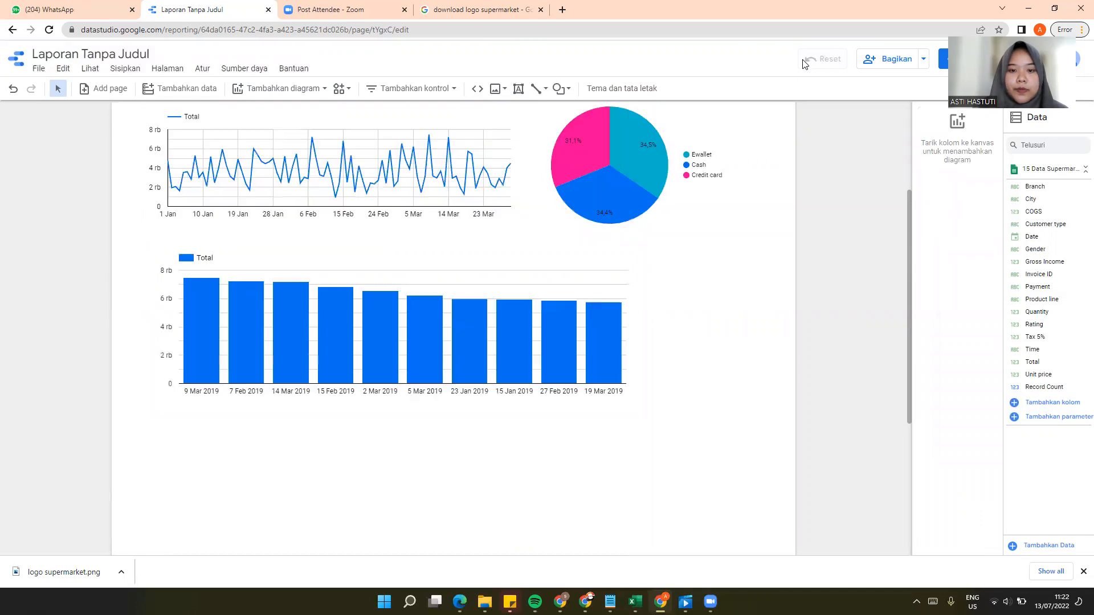
Step: Replace the column chart's Date dimension with Product line
click(515, 245)
scroll(940, 265, down, 2)
scroll(939, 265, down, 2)
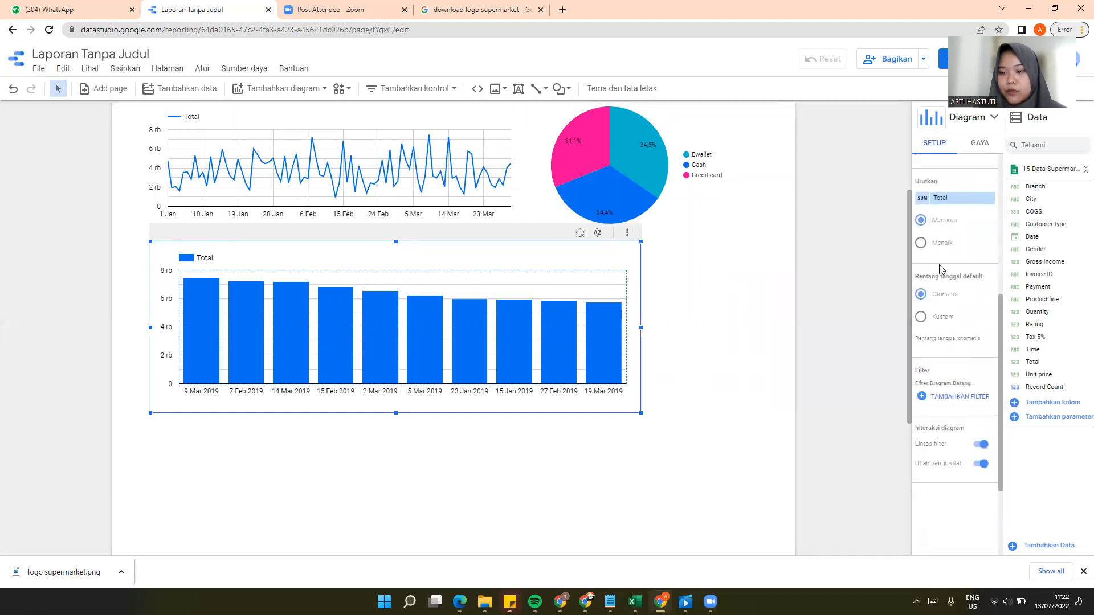
scroll(940, 265, up, 5)
scroll(519, 114, up, 3)
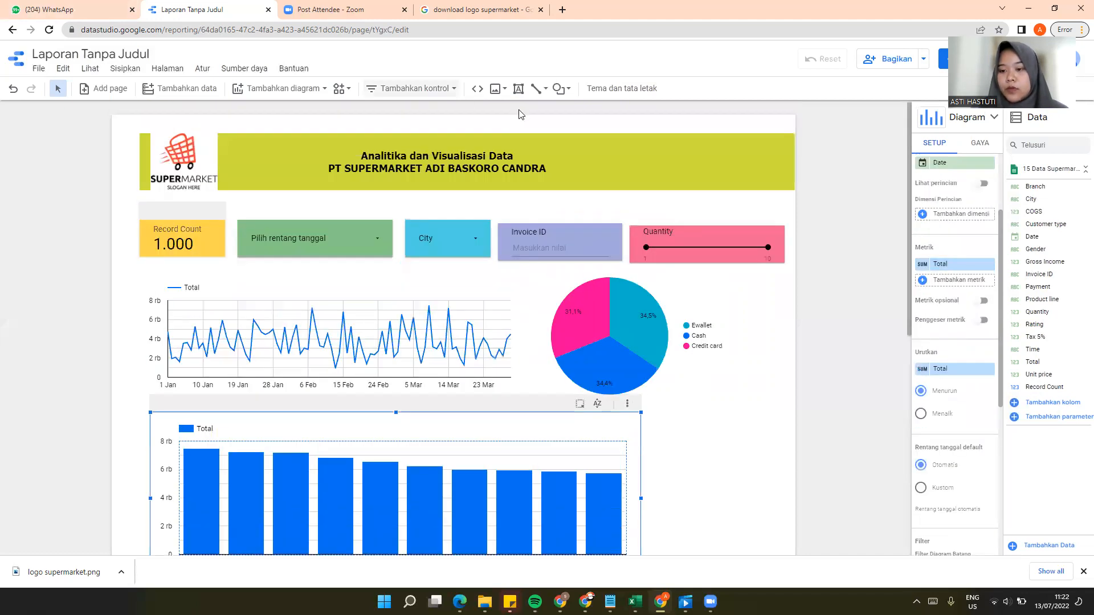
scroll(971, 262, up, 3)
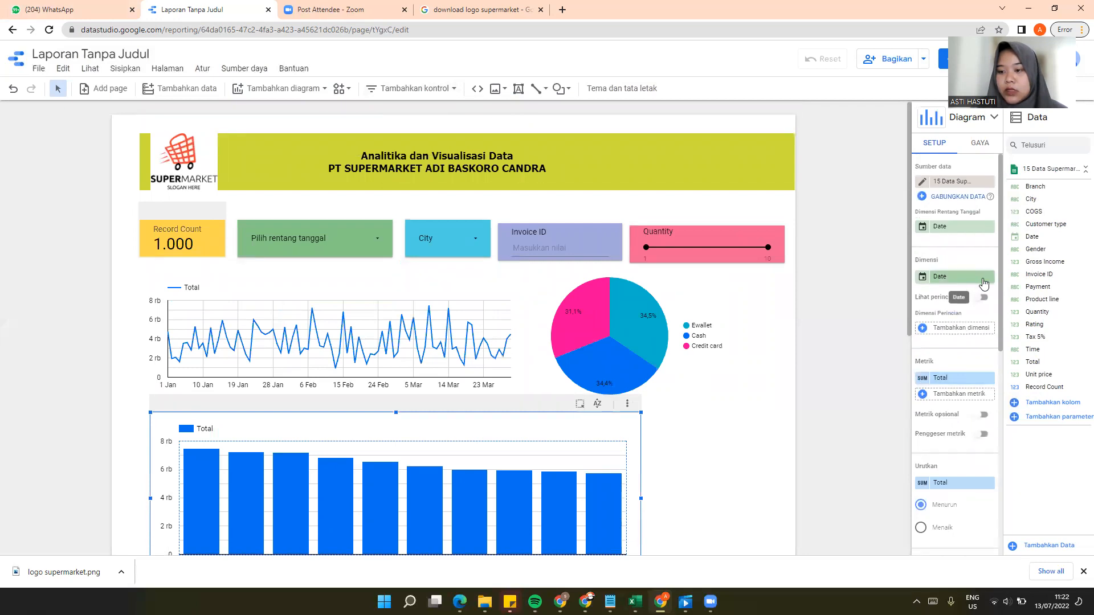
drag(1057, 299, 978, 283)
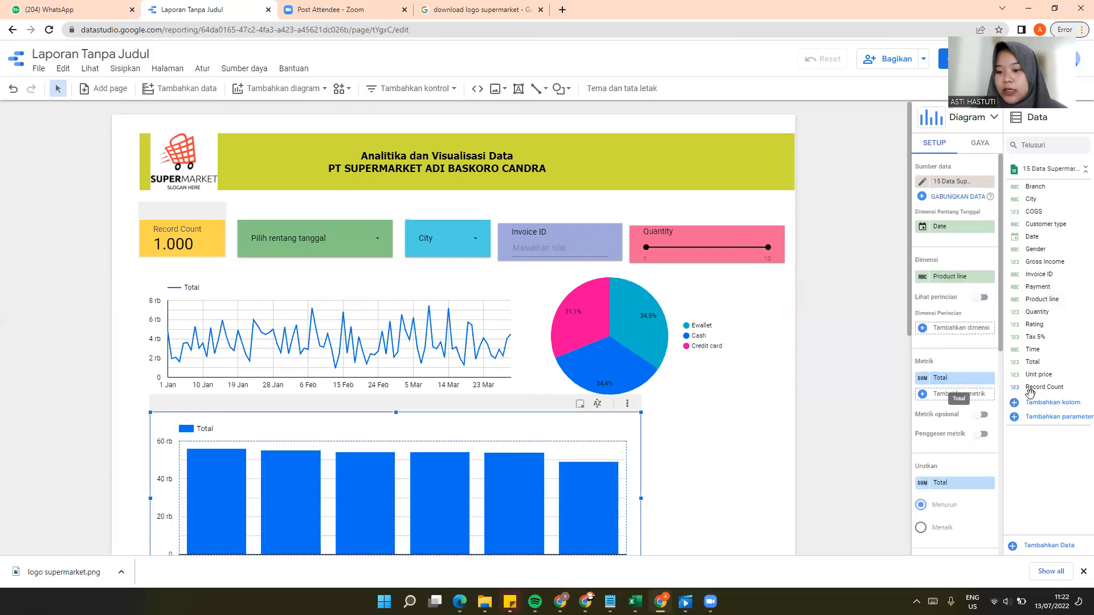
Step: Replace the column chart's Total metric with Quantity and sort the bars in ascending order
drag(1049, 312, 974, 385)
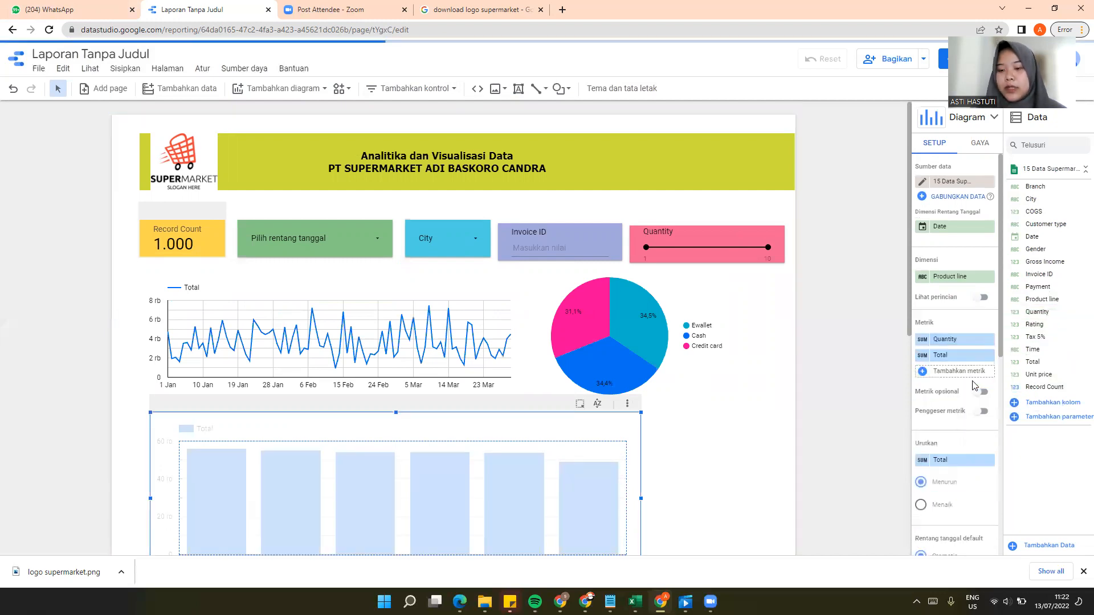
click(990, 355)
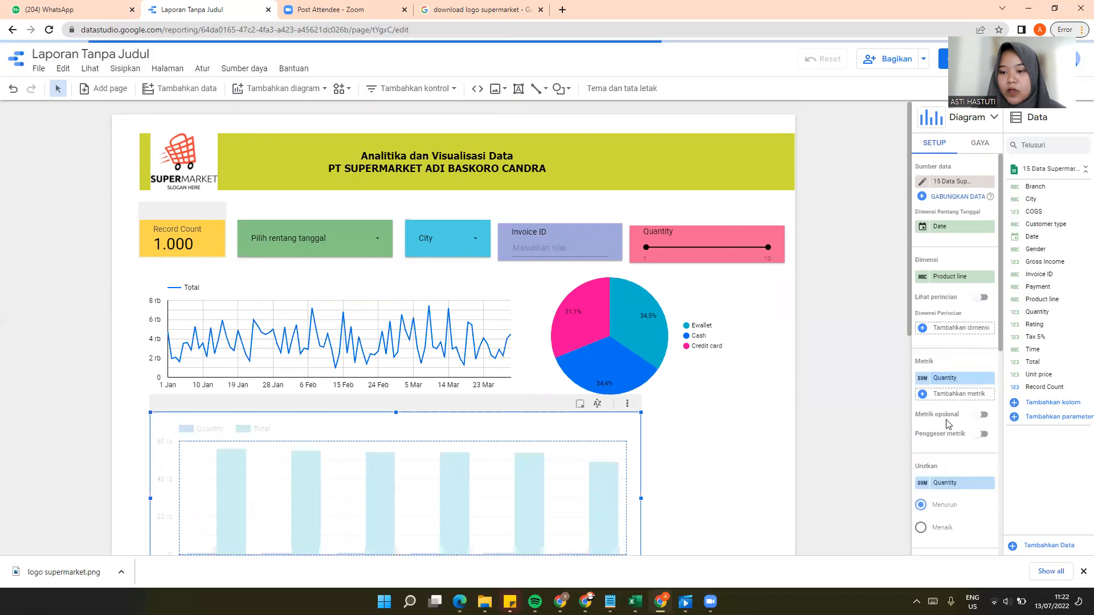
scroll(966, 376, down, 2)
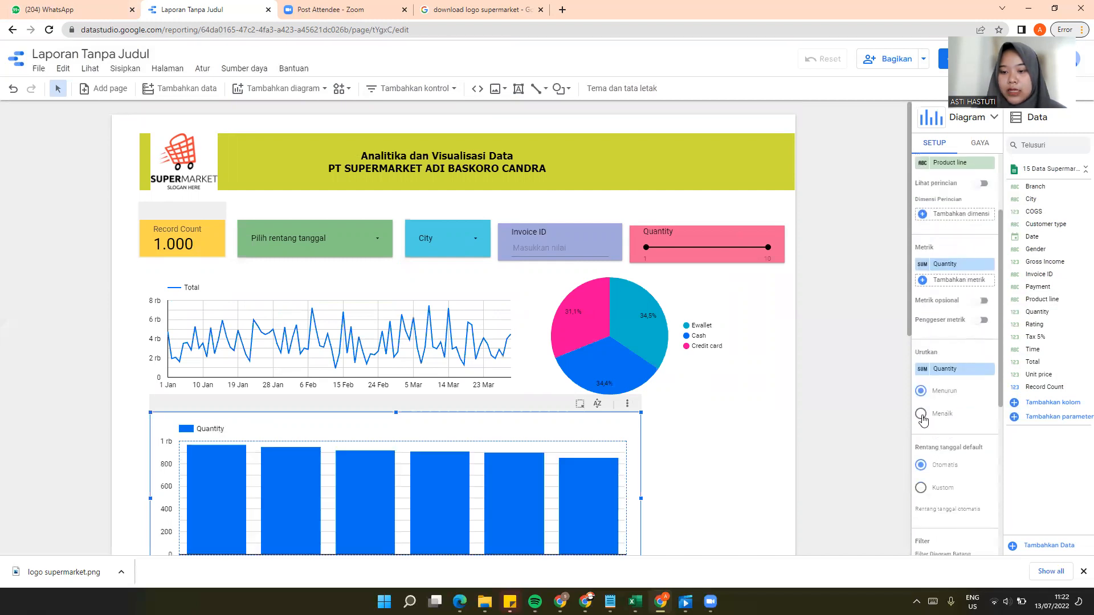
click(922, 415)
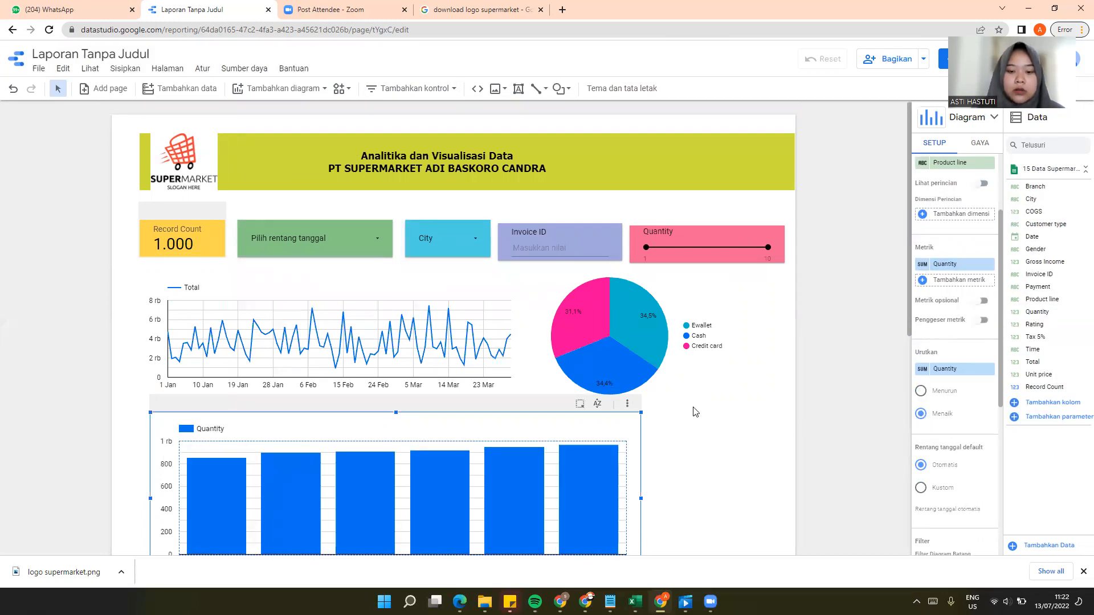
scroll(695, 411, down, 4)
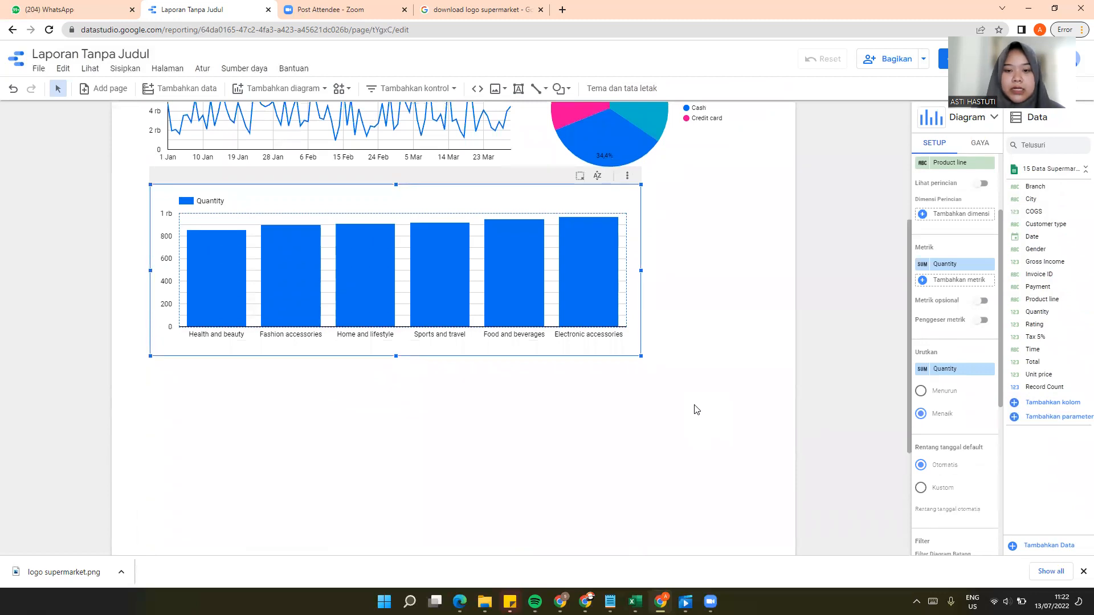
Step: Add a plain table below the column chart, lined up with that chart's starting edge
scroll(695, 410, up, 4)
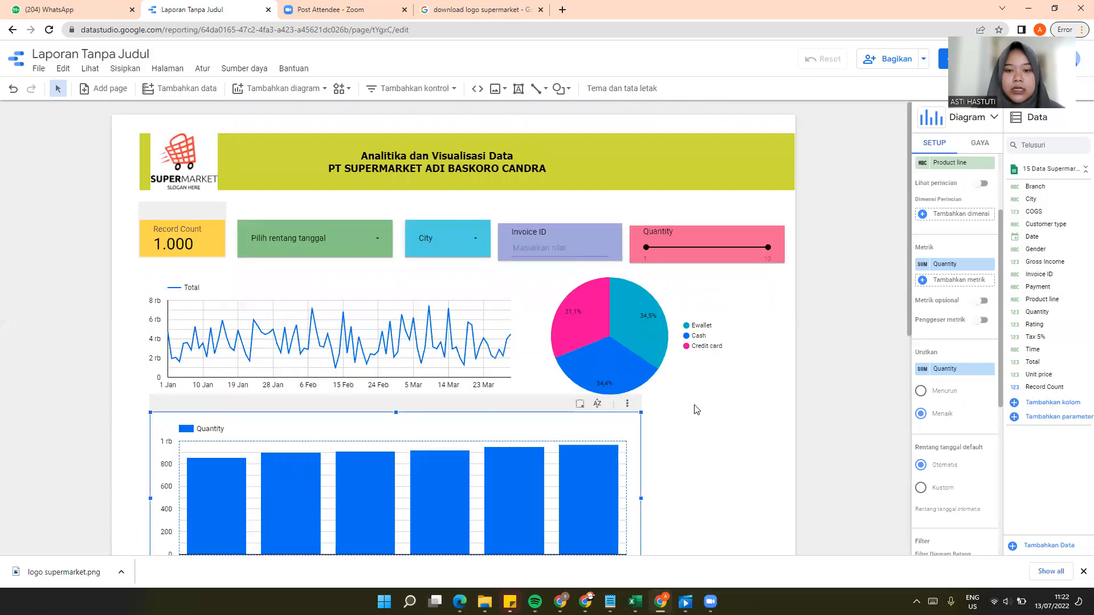
click(324, 90)
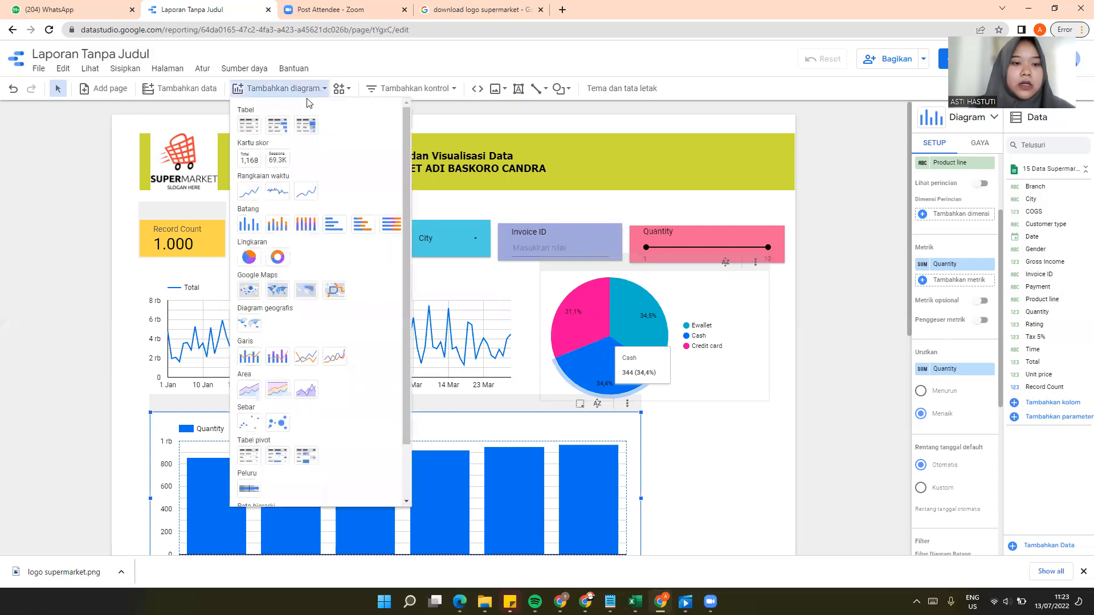
click(248, 126)
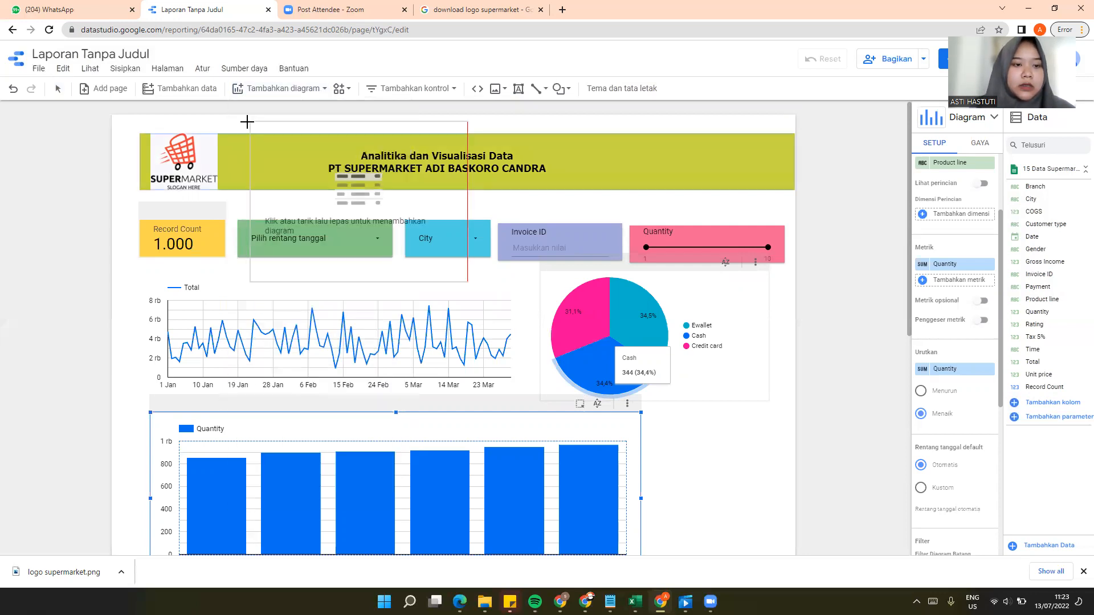
scroll(205, 256, down, 7)
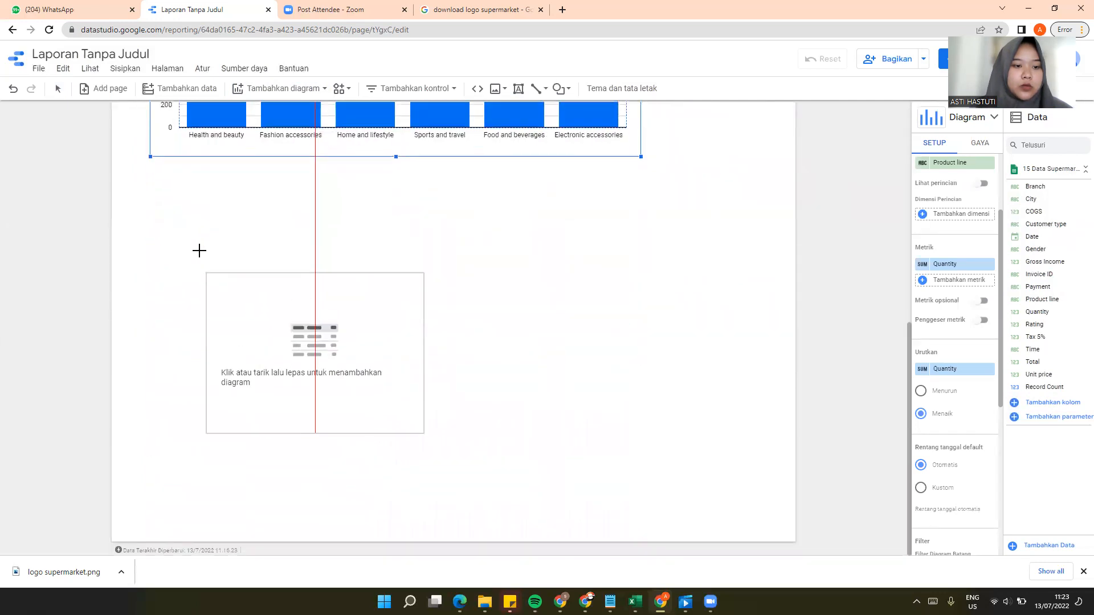
click(149, 179)
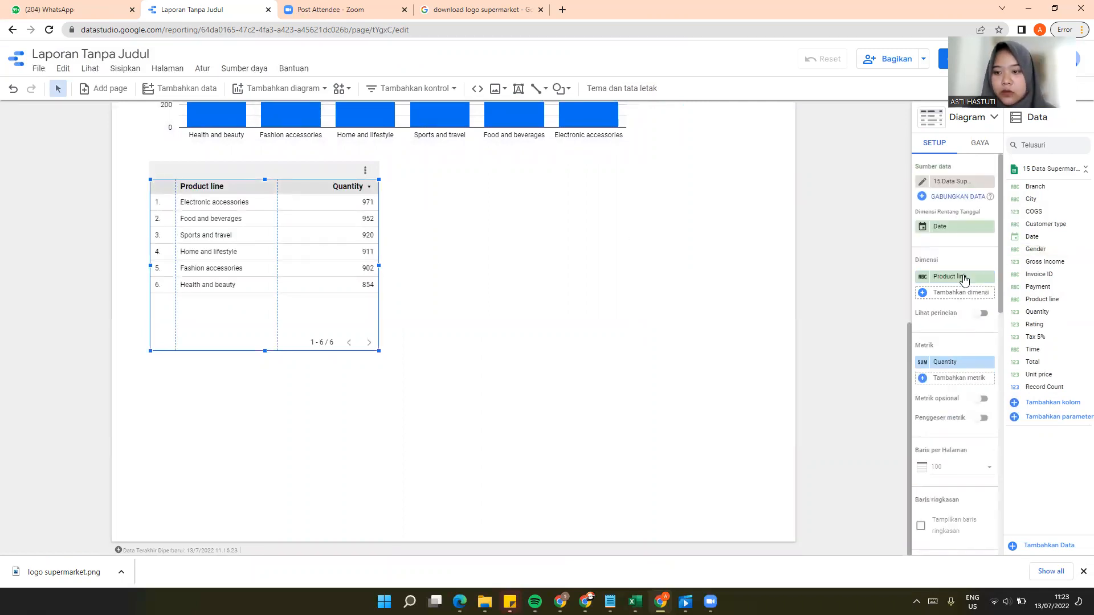
Step: Replace the table's Product line dimension with Date
scroll(956, 293, down, 1)
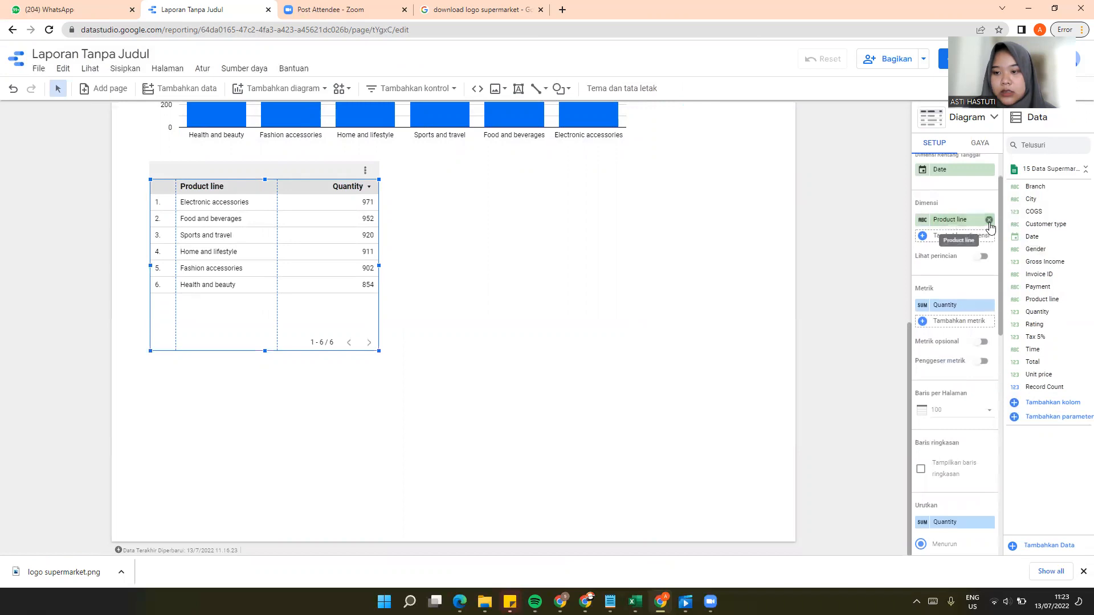
click(989, 220)
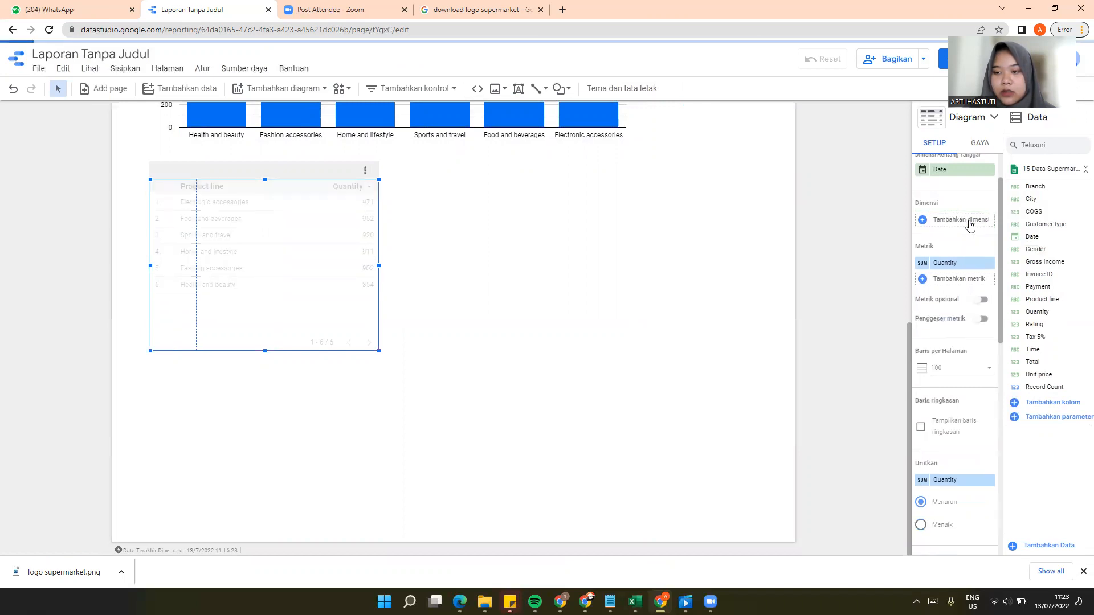
click(924, 221)
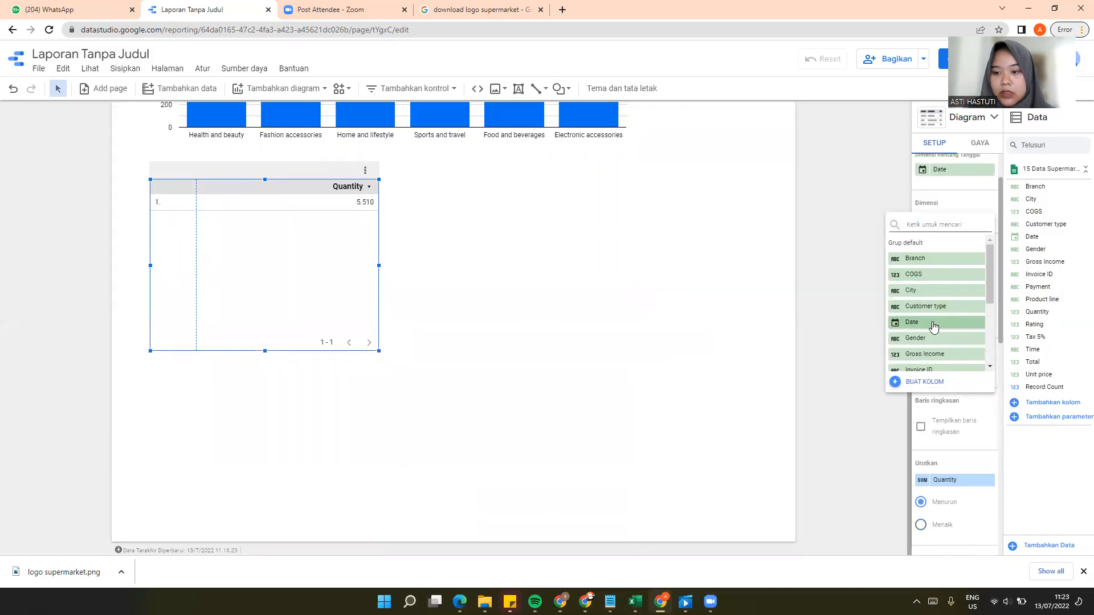
click(934, 323)
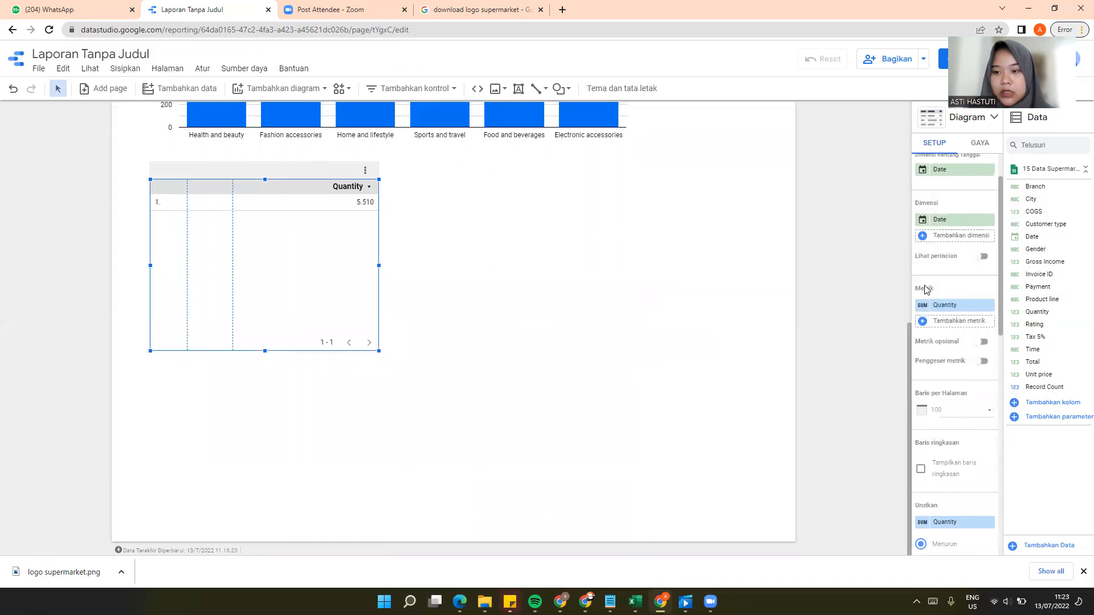
Step: Add Invoice ID and Payment as further dimensions of the table
click(927, 236)
scroll(929, 294, down, 3)
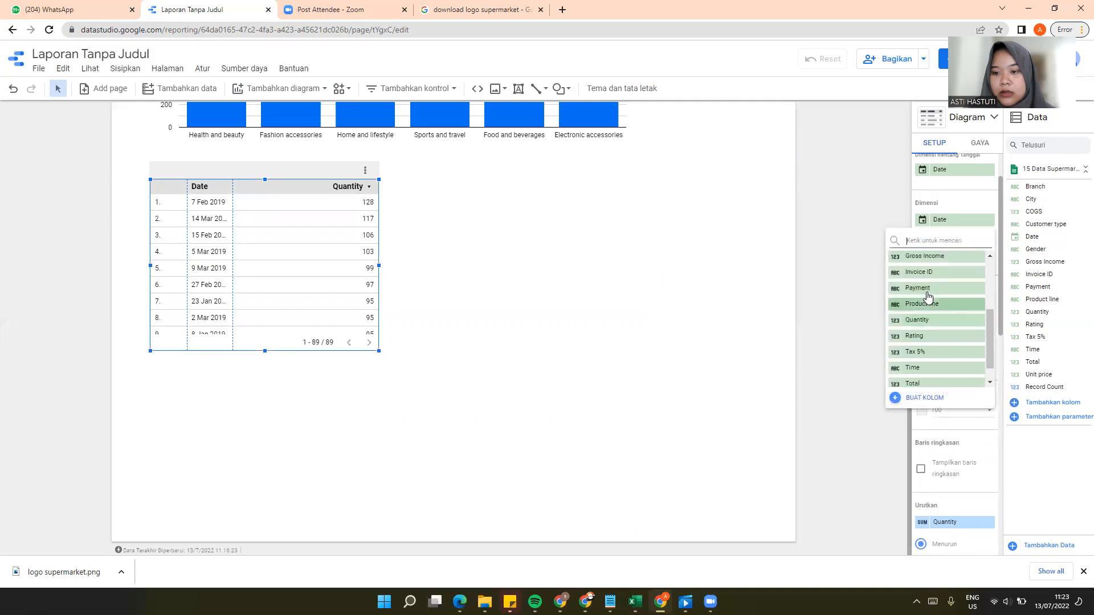
click(934, 273)
click(925, 252)
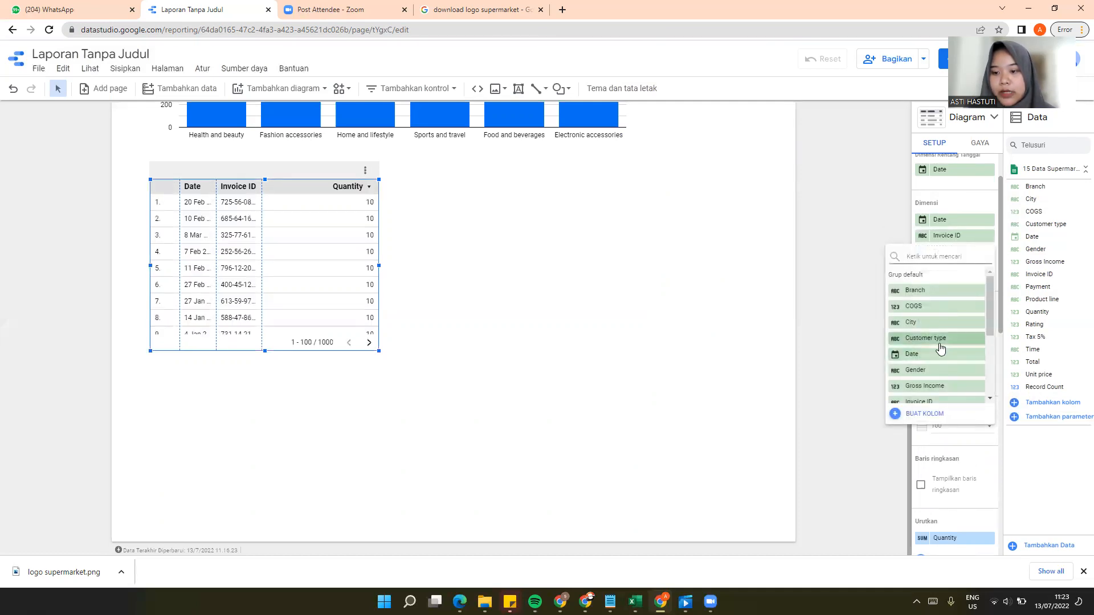
scroll(938, 348, down, 2)
click(924, 309)
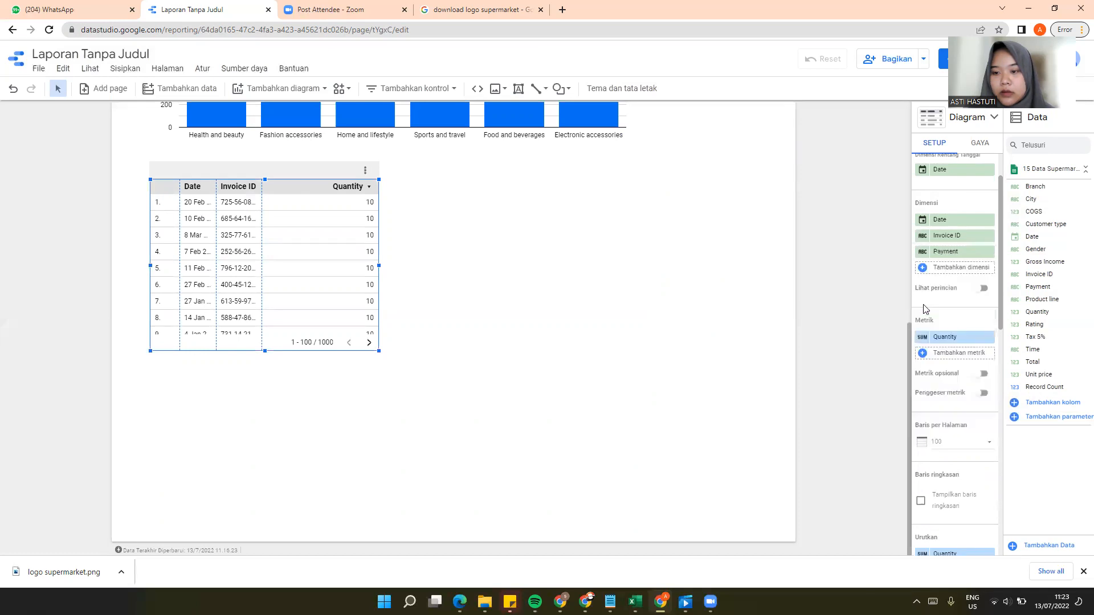
Step: Add Branch and City to the table's dimensions after Payment
click(924, 267)
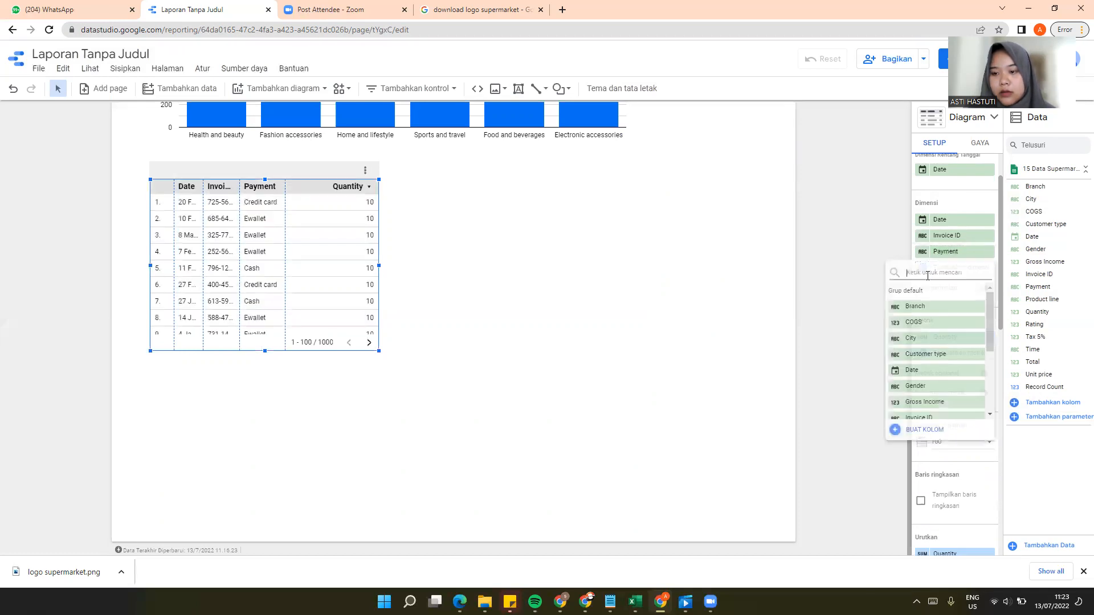
click(931, 306)
click(925, 285)
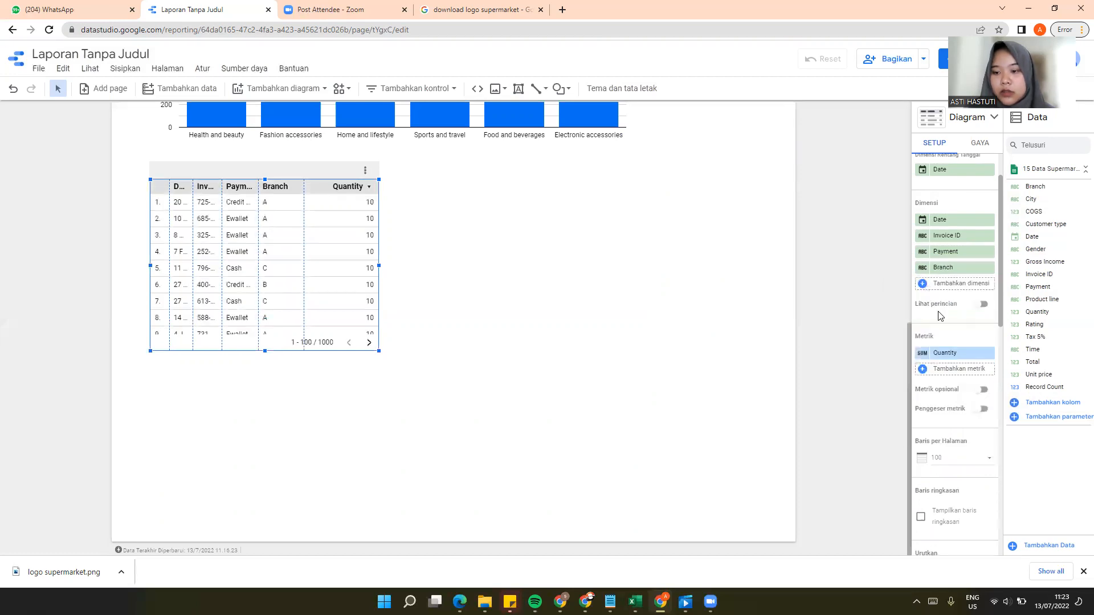
scroll(933, 372, down, 2)
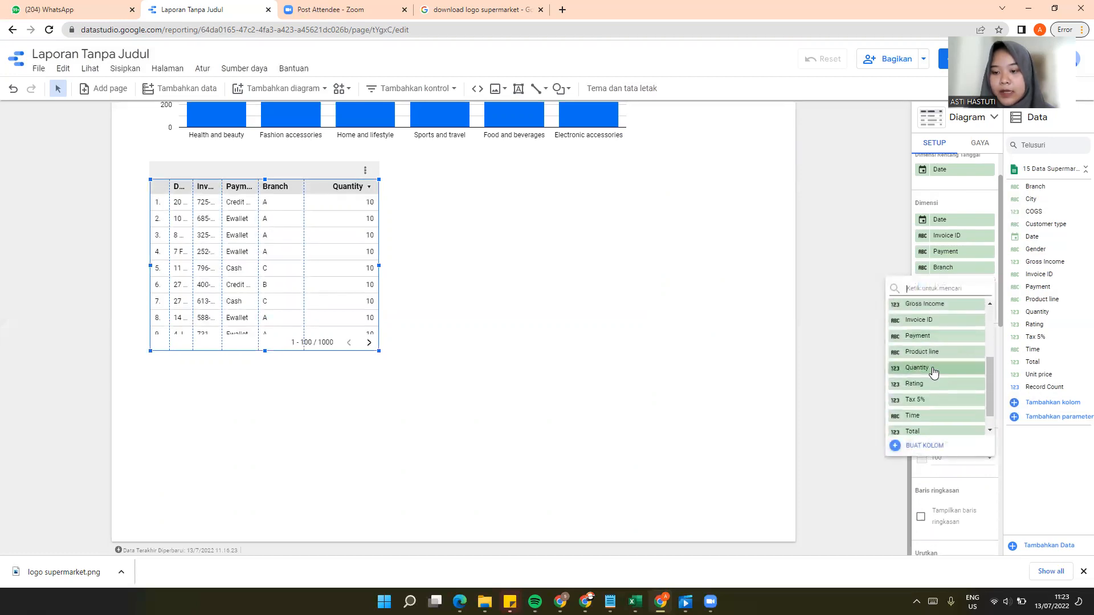
scroll(923, 342, up, 3)
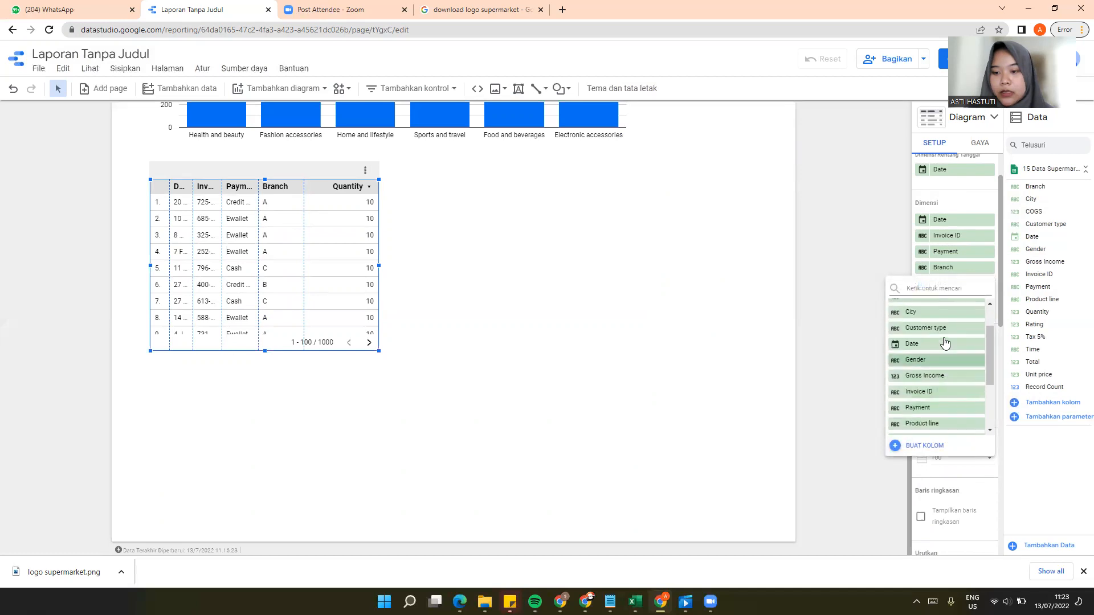
click(928, 354)
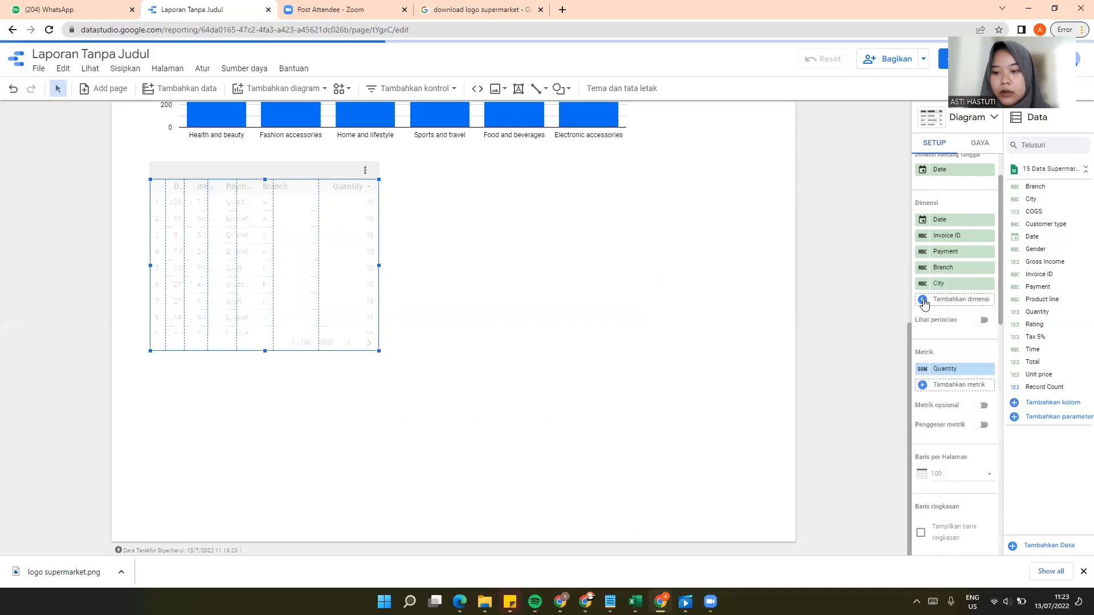
Step: Extend the table's dimensions with Customer type, Gender and Product line, in that order
click(940, 369)
scroll(941, 374, down, 1)
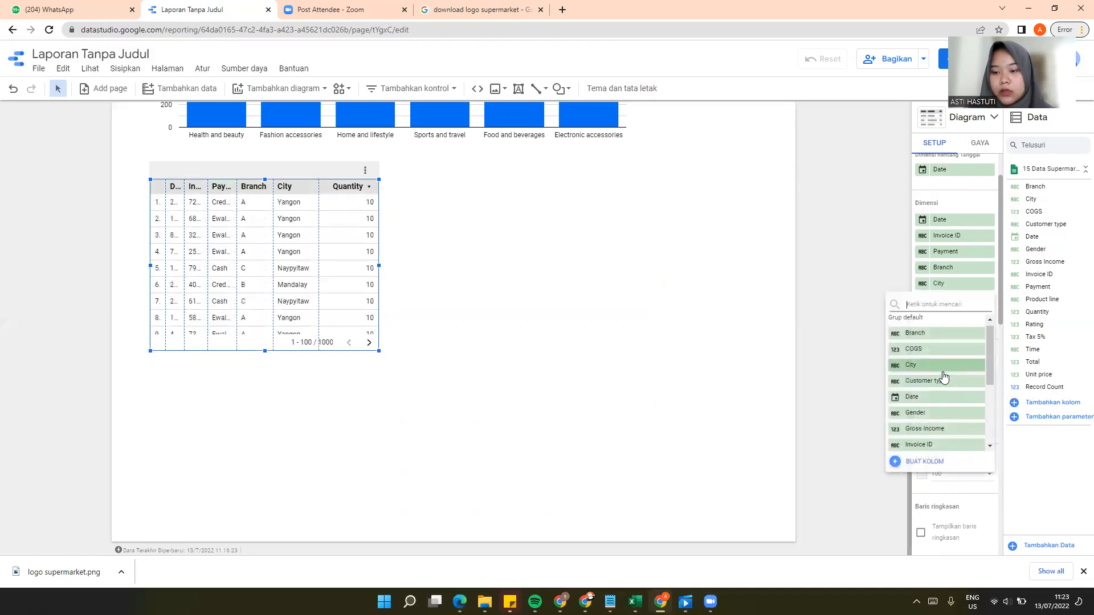
click(904, 330)
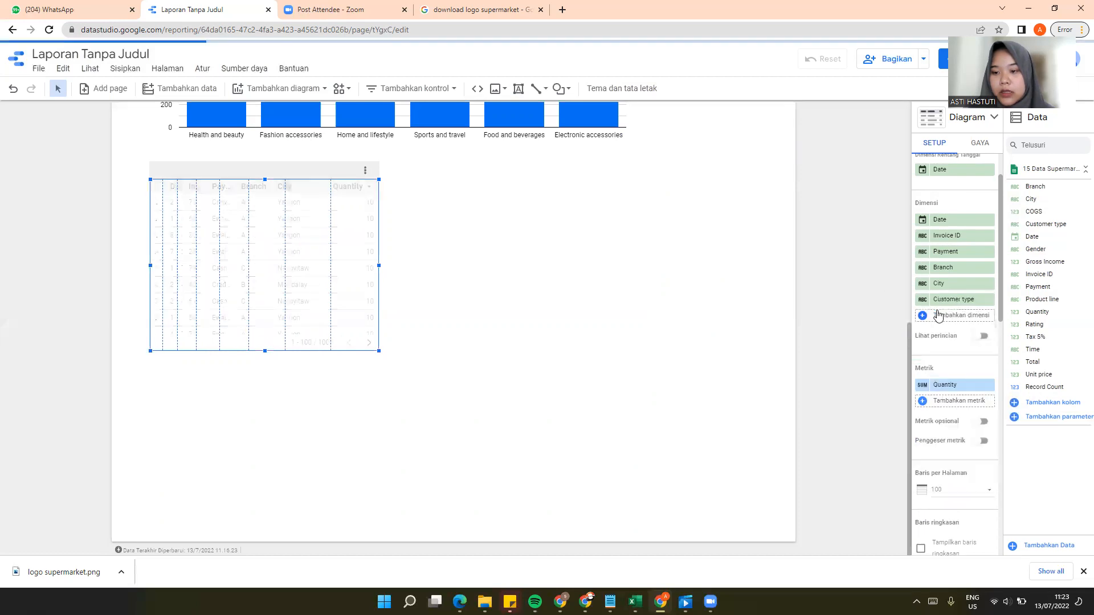
click(923, 316)
scroll(935, 371, down, 2)
click(933, 378)
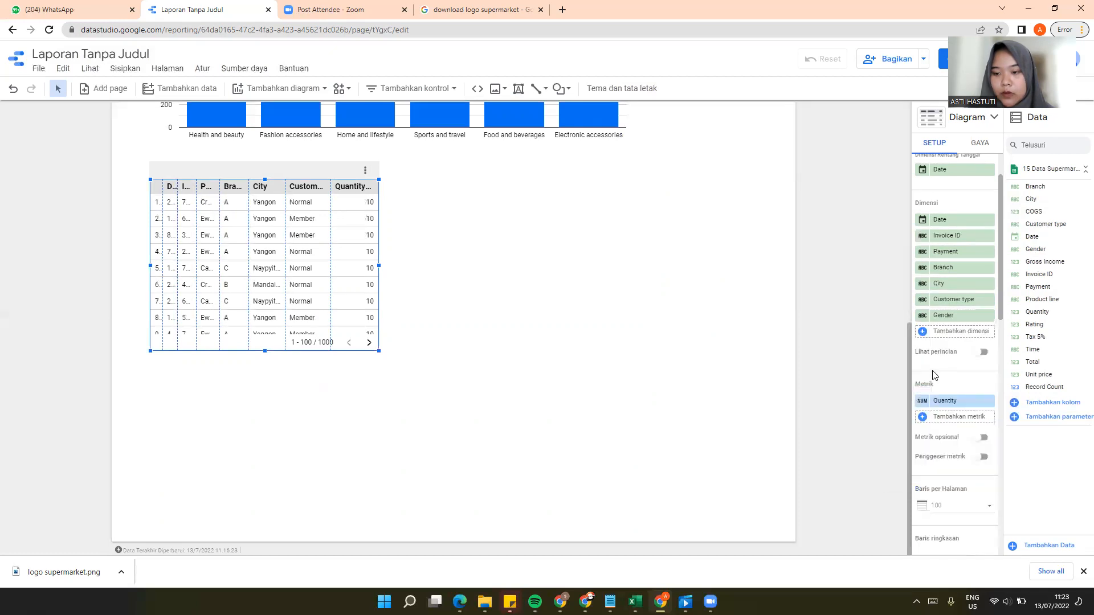
click(926, 331)
scroll(943, 408, down, 3)
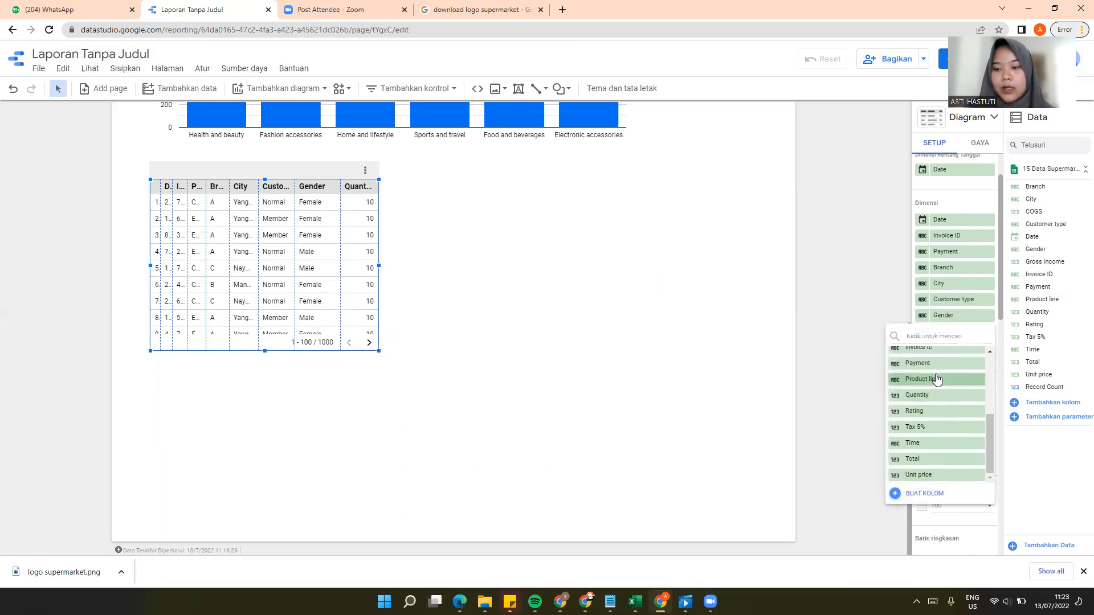
click(934, 379)
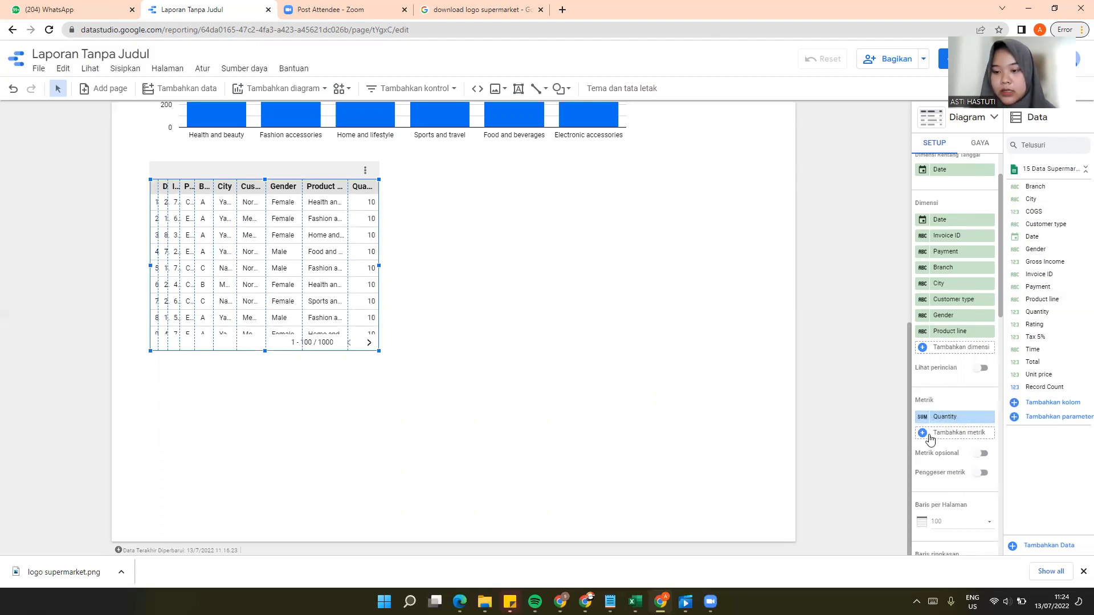
Step: Add Unit price and Total as table metrics after Quantity
click(926, 436)
scroll(944, 478, down, 1)
scroll(945, 477, down, 3)
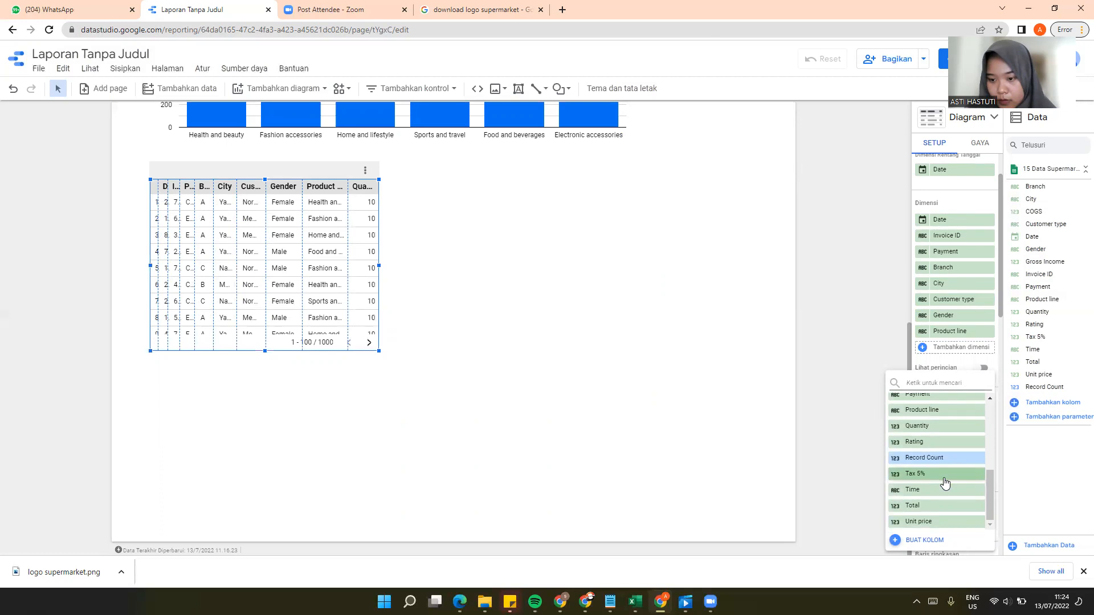
scroll(944, 483, up, 3)
scroll(945, 483, down, 2)
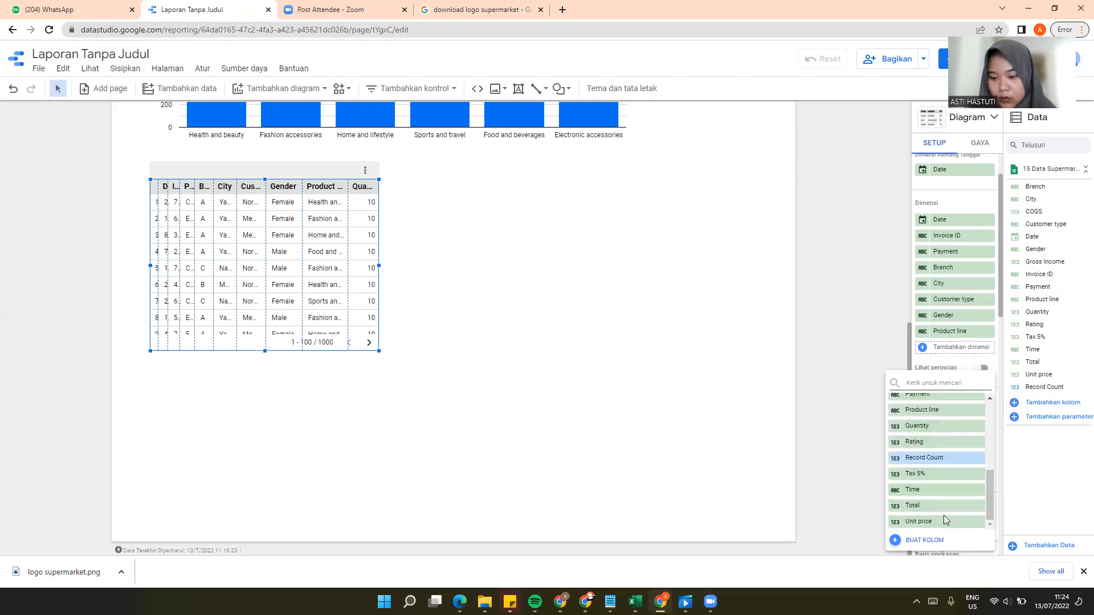
click(944, 521)
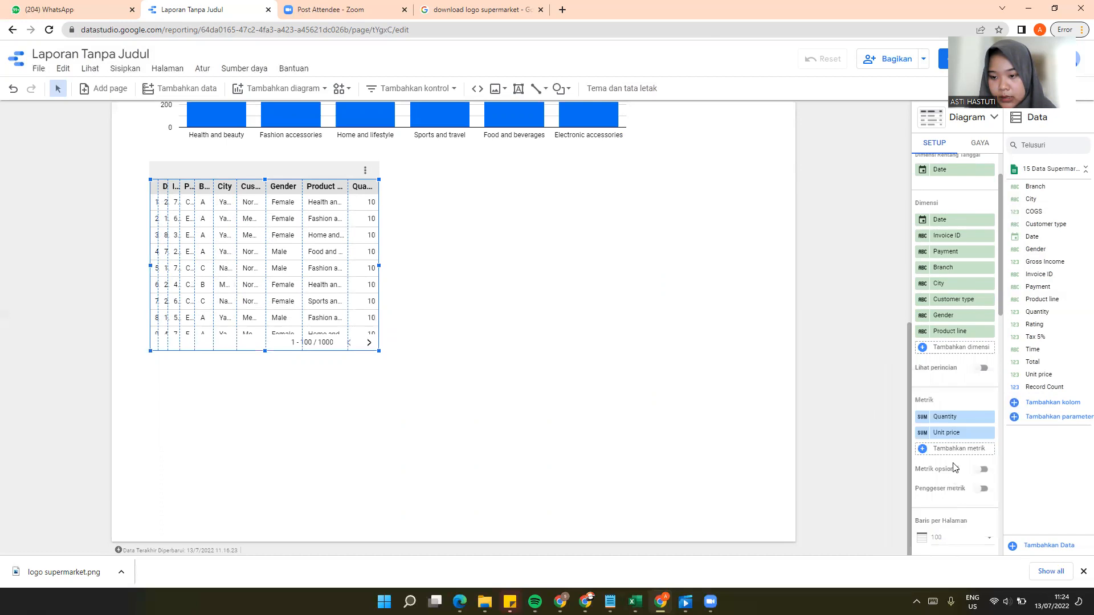
click(925, 451)
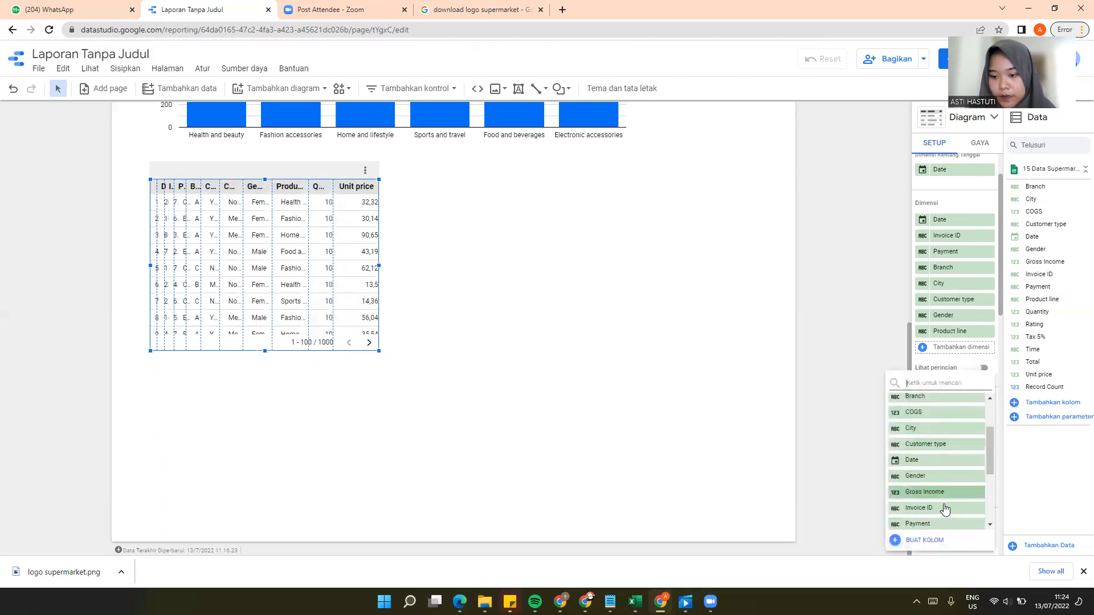
scroll(946, 510, down, 3)
click(940, 507)
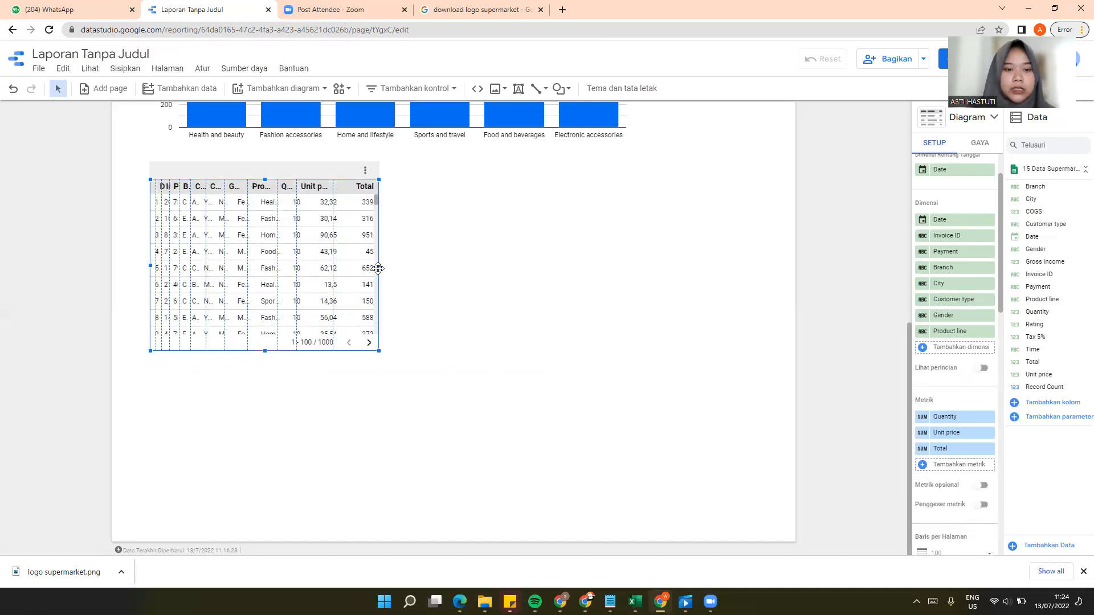
Step: Widen the table across most of the page and fit the Total, Unit price, Quantity, Product line and Gender columns to their contents
drag(378, 266, 740, 272)
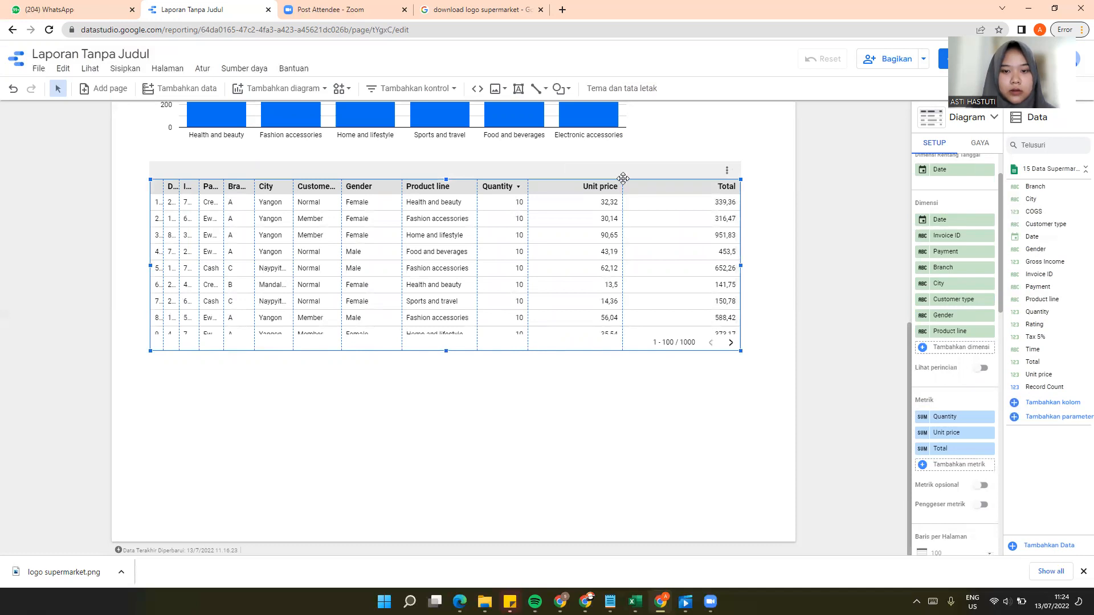
drag(623, 181, 697, 186)
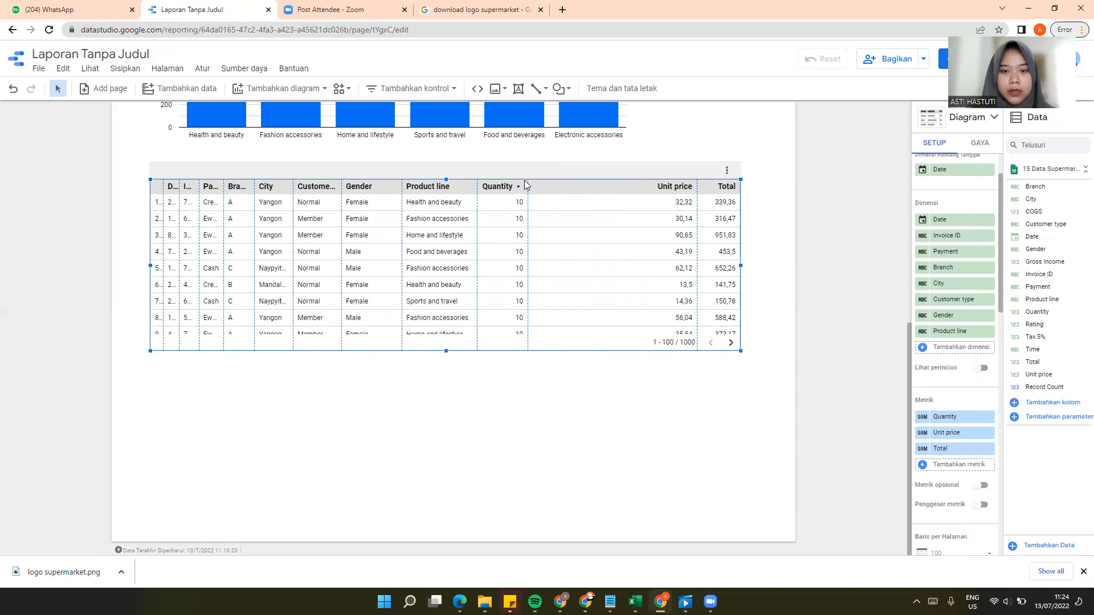
drag(534, 181, 637, 184)
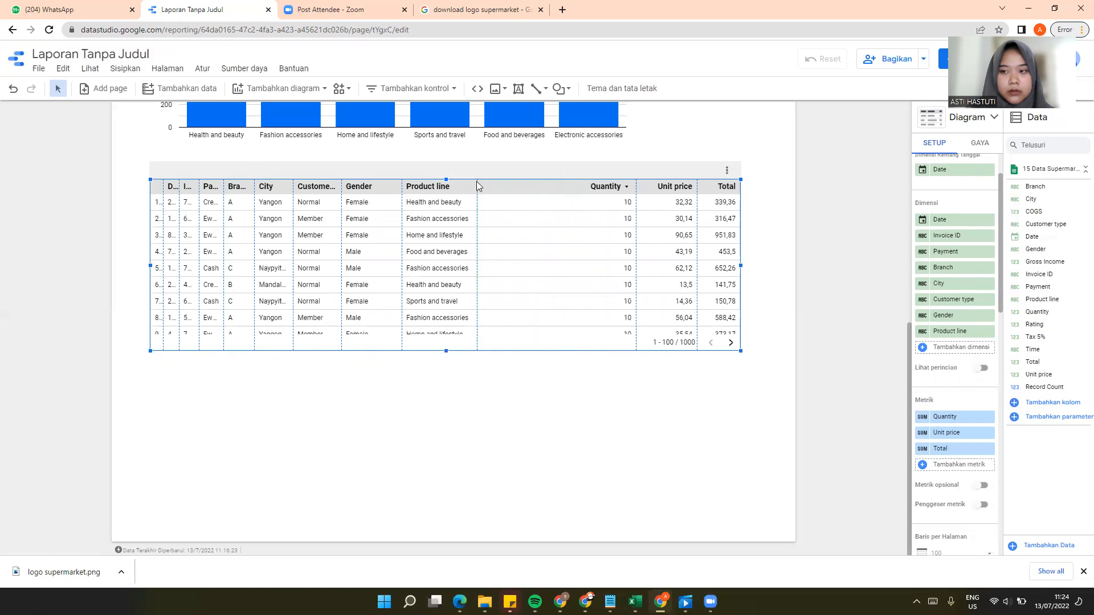
drag(529, 186, 584, 186)
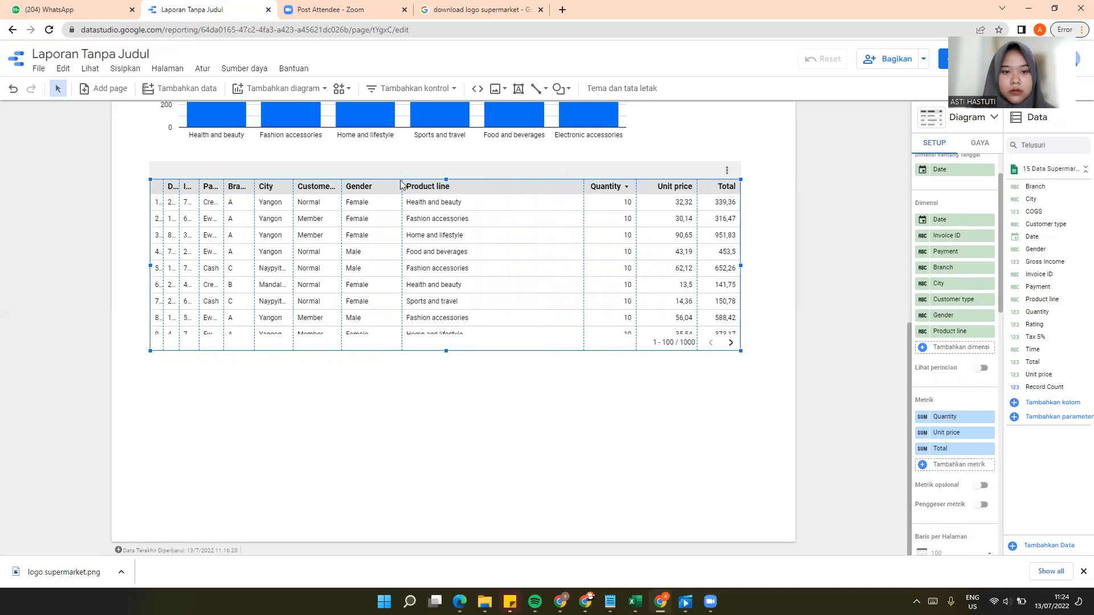
drag(402, 180, 515, 187)
drag(343, 181, 441, 186)
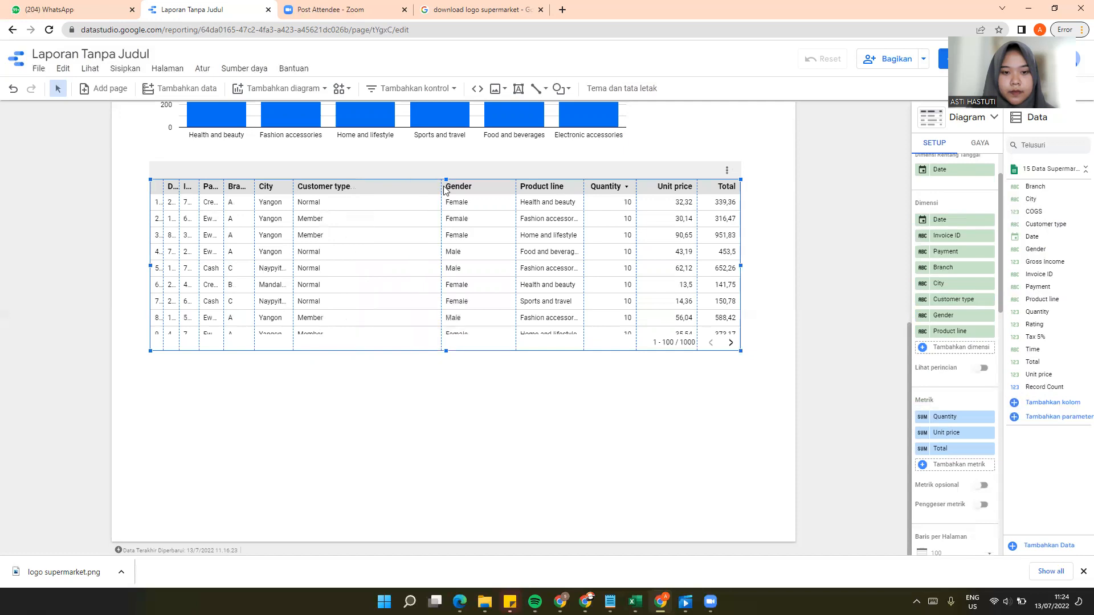
mouse_move(514, 181)
mouse_down()
mouse_move(523, 184)
mouse_move(507, 186)
mouse_up()
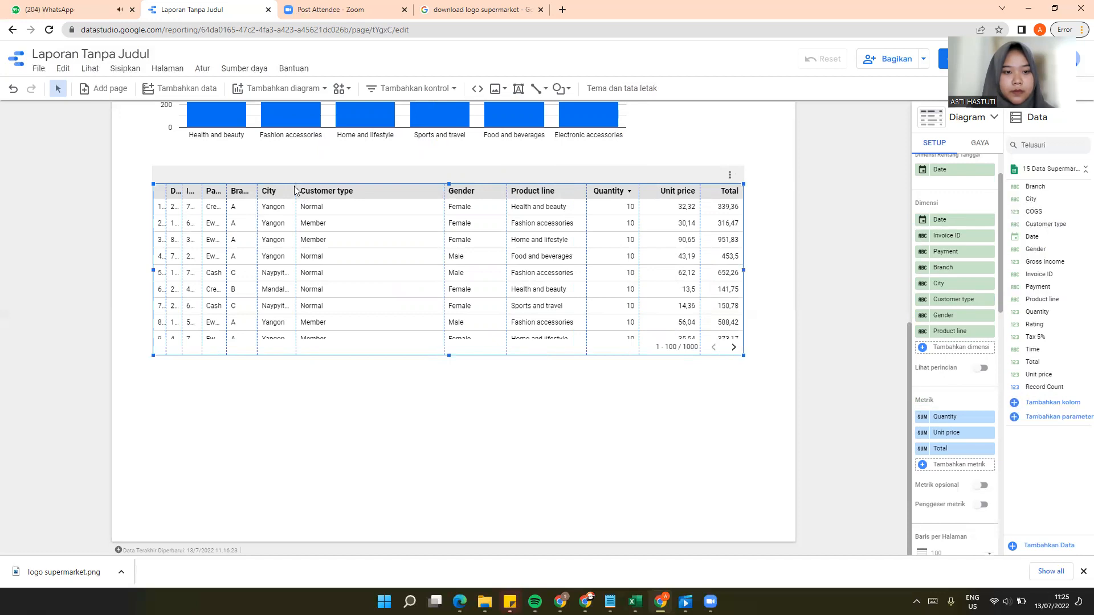
Step: Narrow the Customer type, City and Branch columns and redistribute the freed width so the full Invoice IDs fit
drag(296, 186, 378, 187)
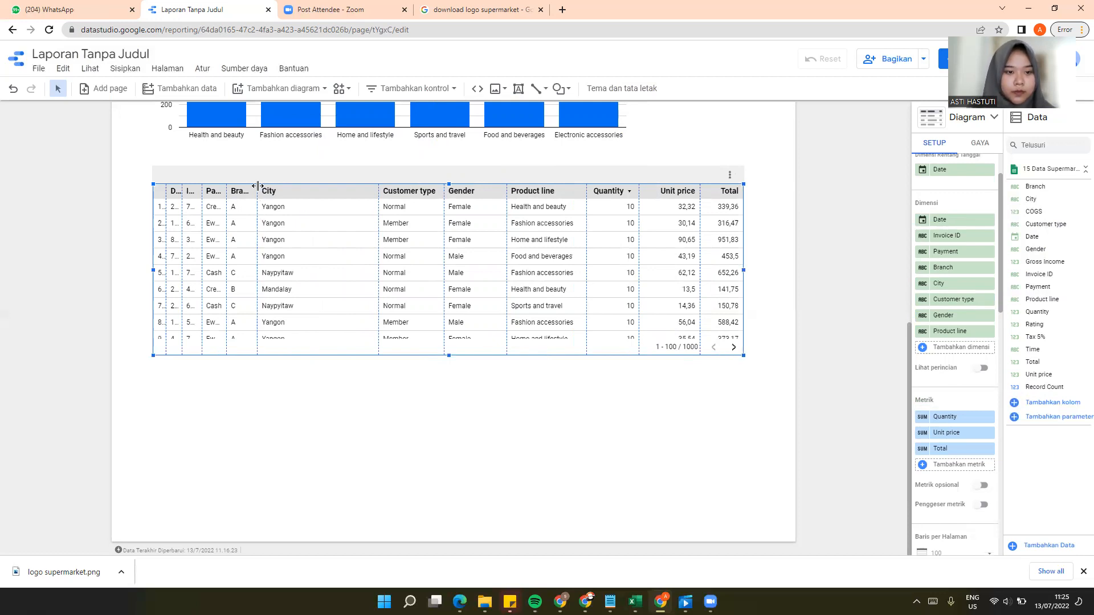
drag(257, 186, 329, 183)
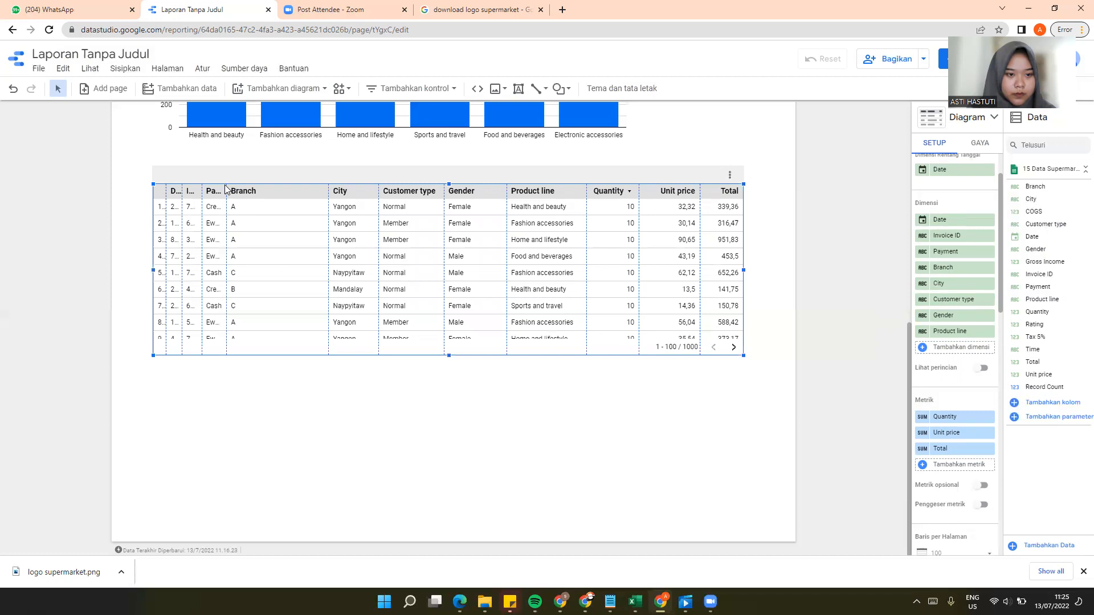
drag(227, 186, 291, 188)
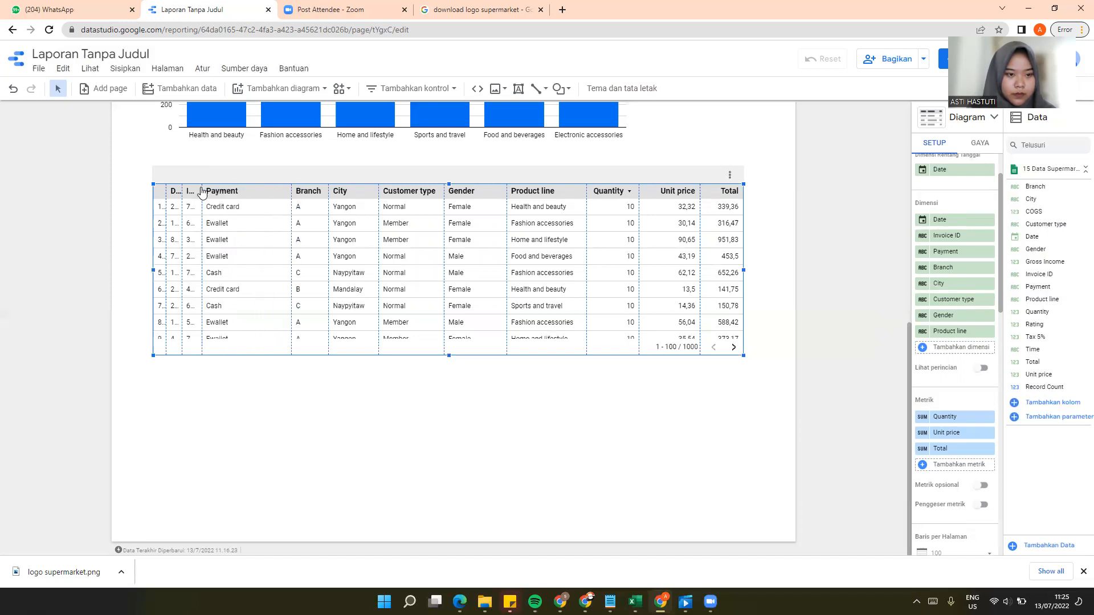
drag(201, 185, 257, 186)
drag(181, 185, 217, 187)
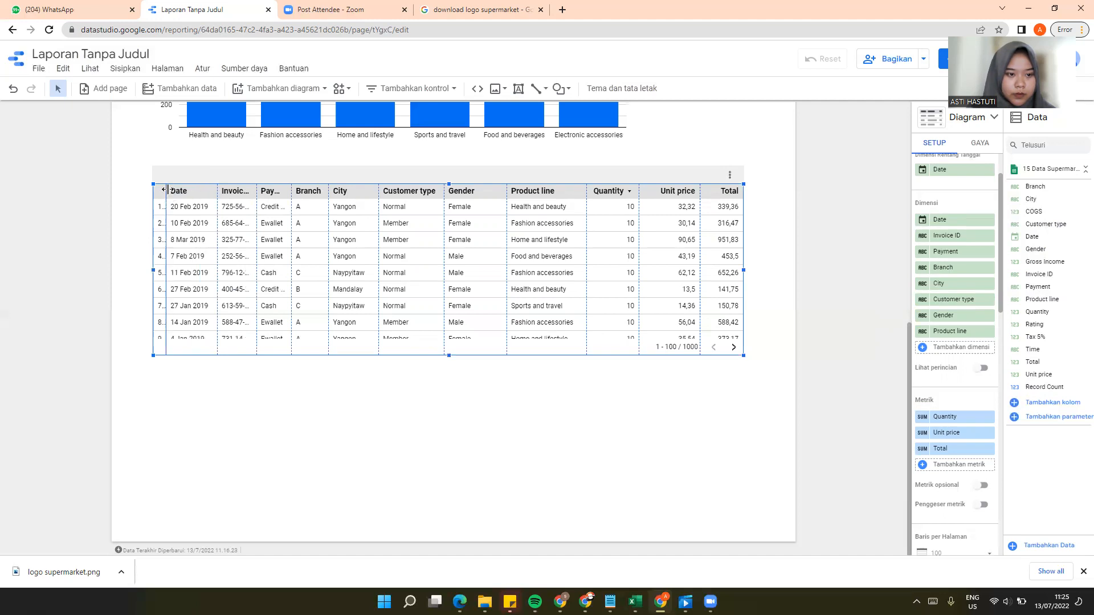
drag(166, 189, 199, 185)
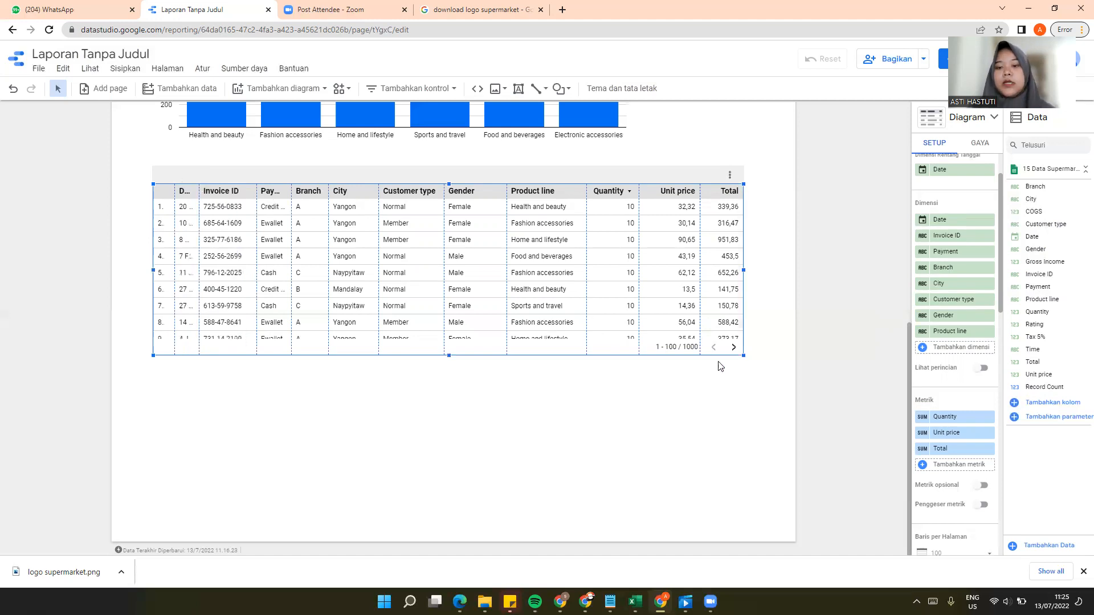
Step: Set the transaction table to 50 rows per page and go to its next page of rows
scroll(962, 375, down, 1)
scroll(962, 377, down, 4)
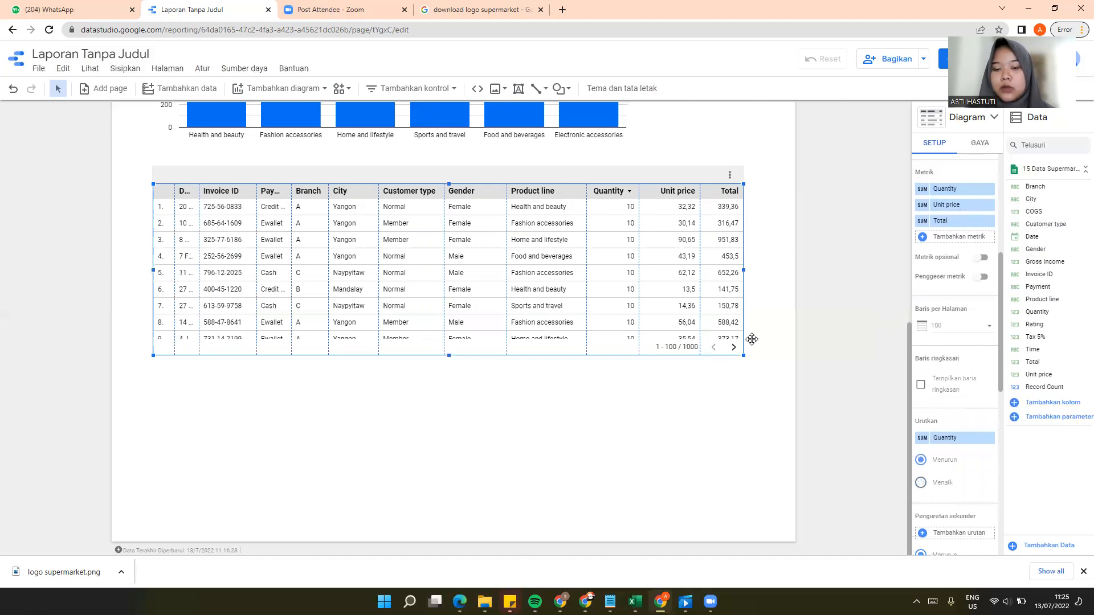
click(992, 332)
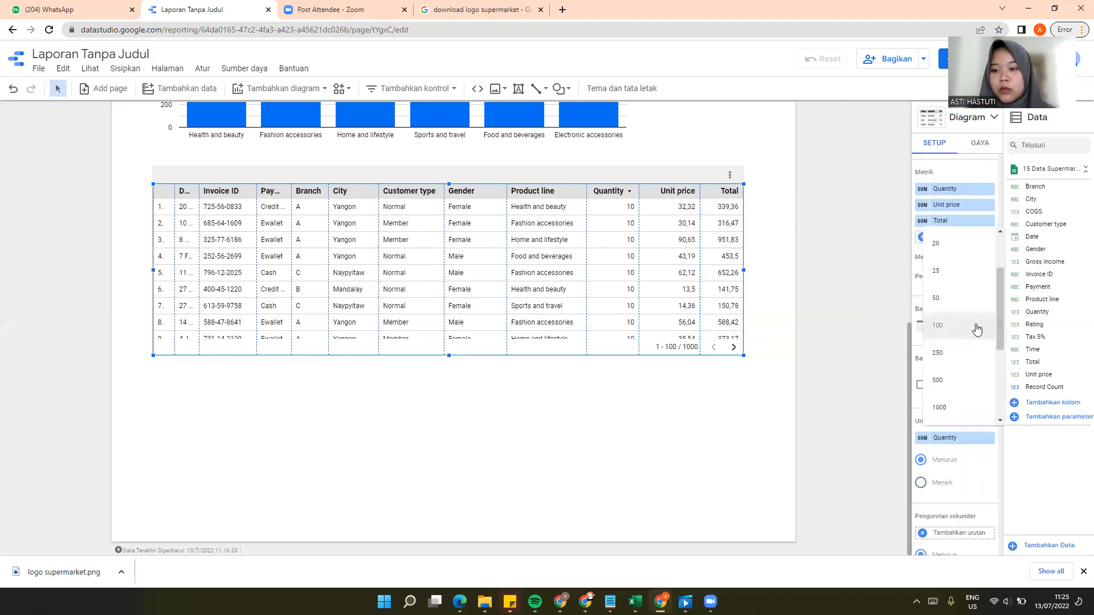
click(940, 300)
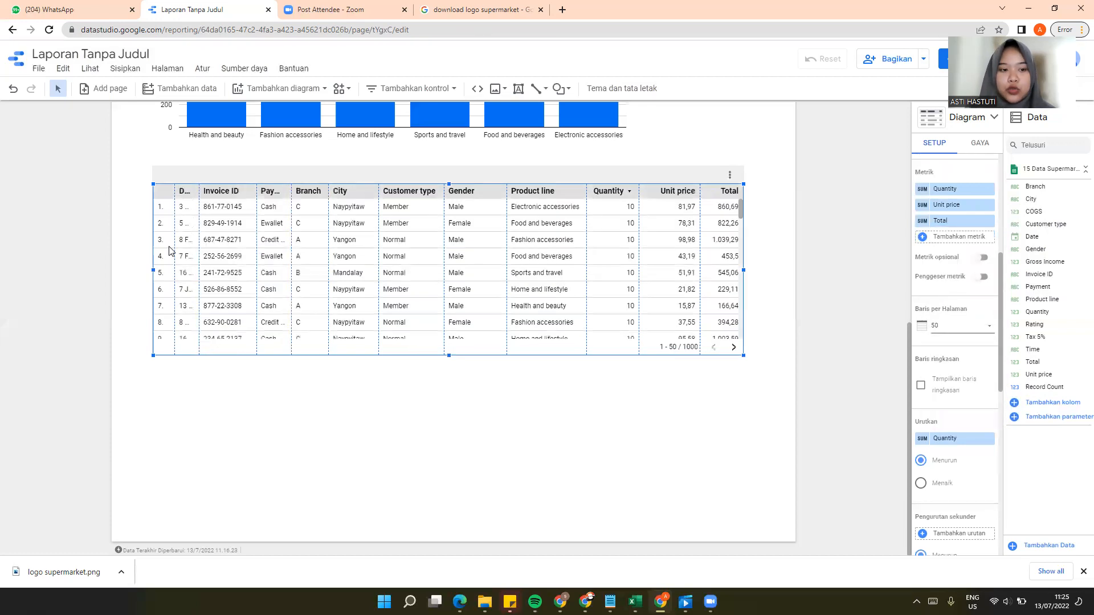
scroll(190, 231, down, 12)
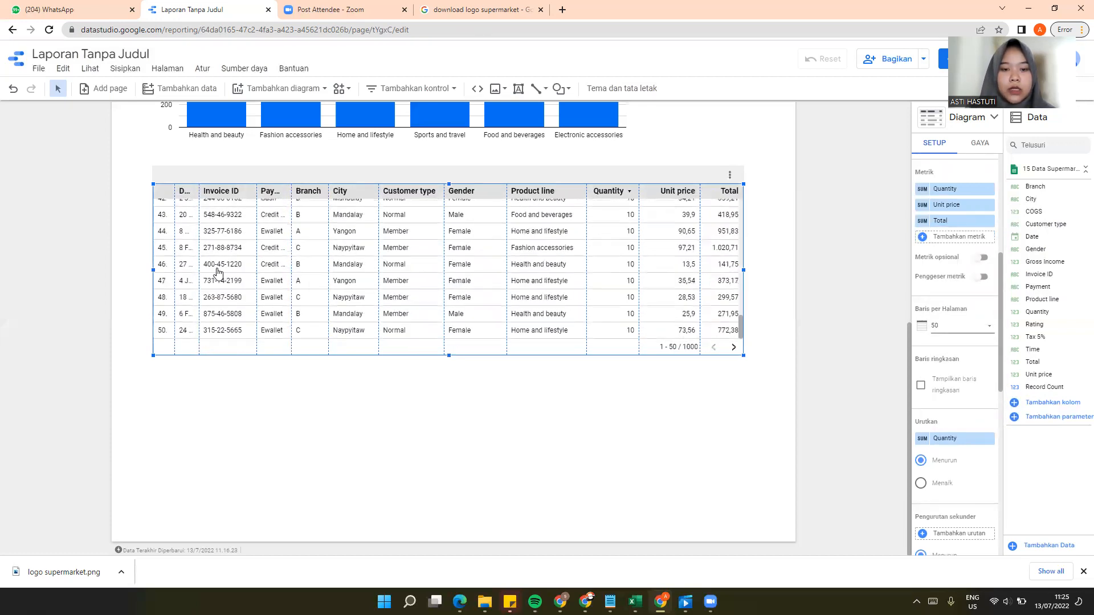
click(734, 349)
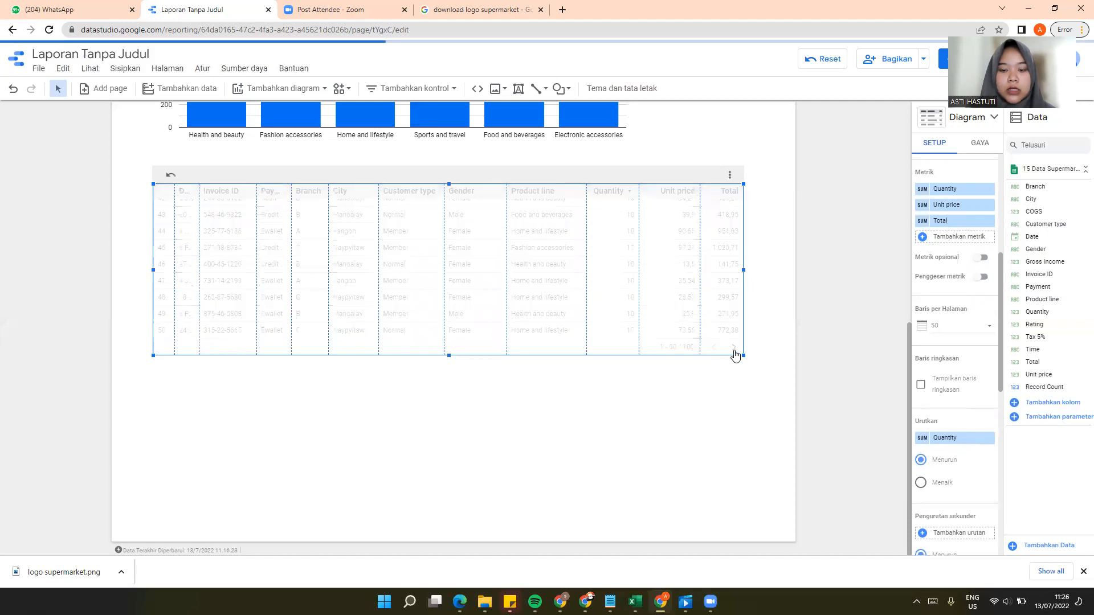
scroll(246, 281, up, 15)
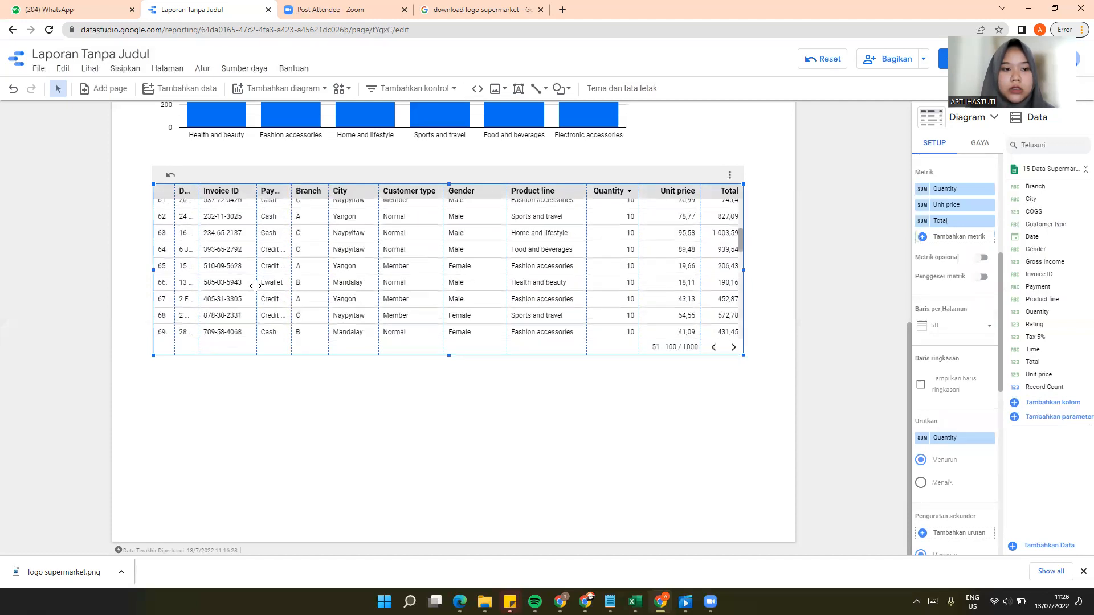
scroll(266, 292, down, 5)
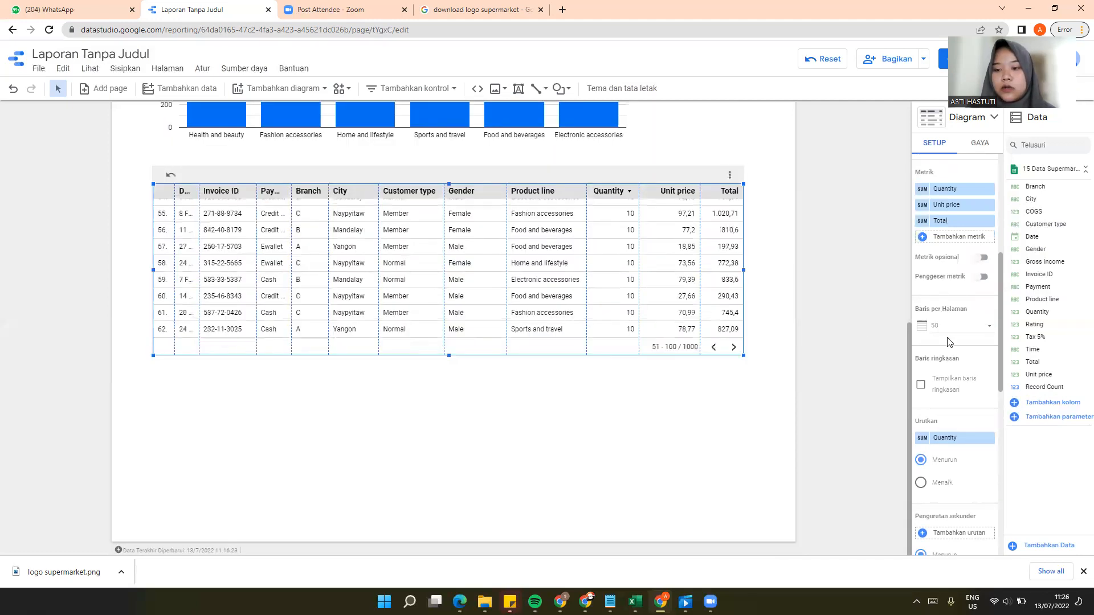
Step: Set the transaction table to 25 rows per page and go to its next page of rows
click(994, 332)
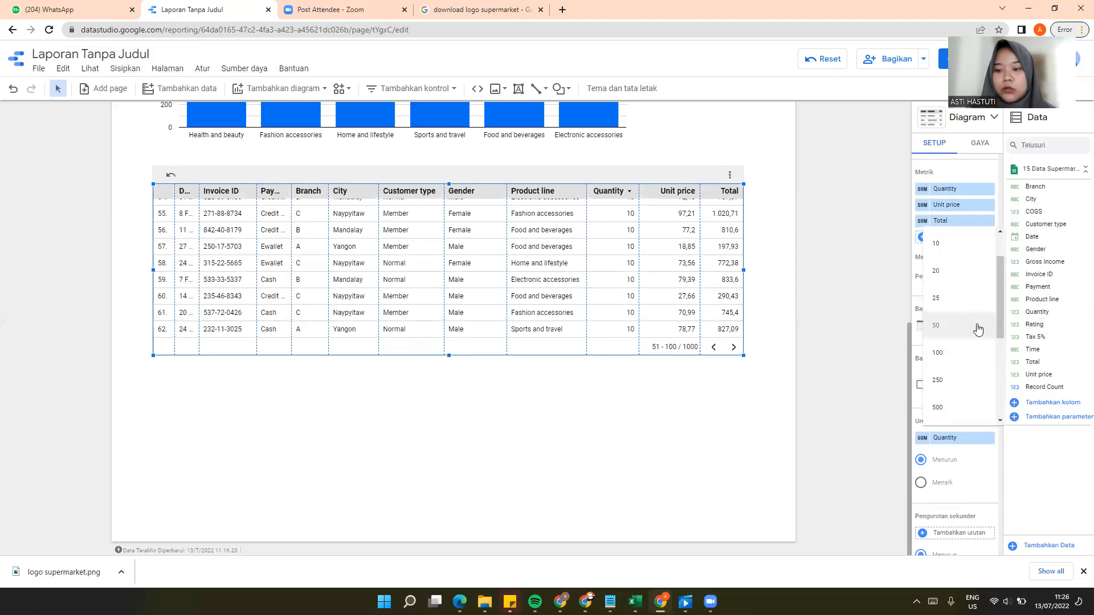
click(938, 301)
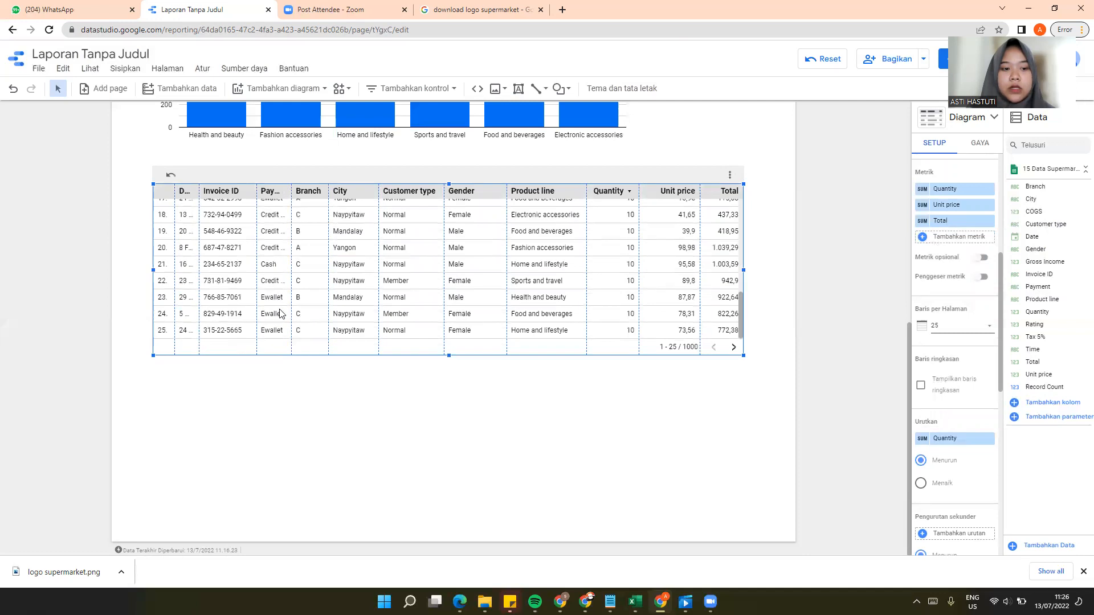
click(733, 349)
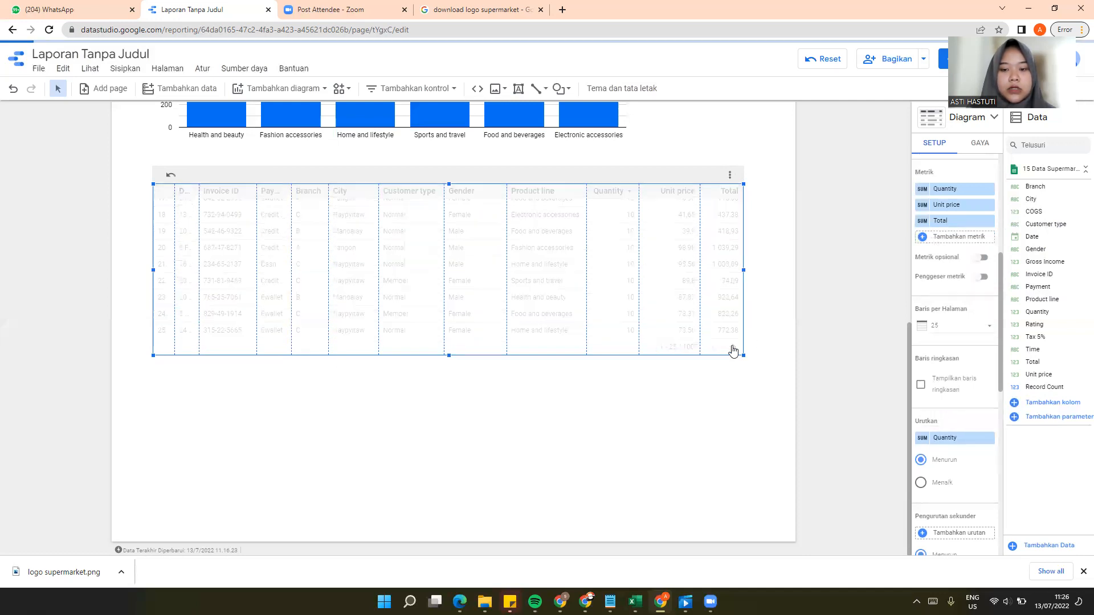
scroll(226, 278, up, 4)
scroll(227, 278, up, 8)
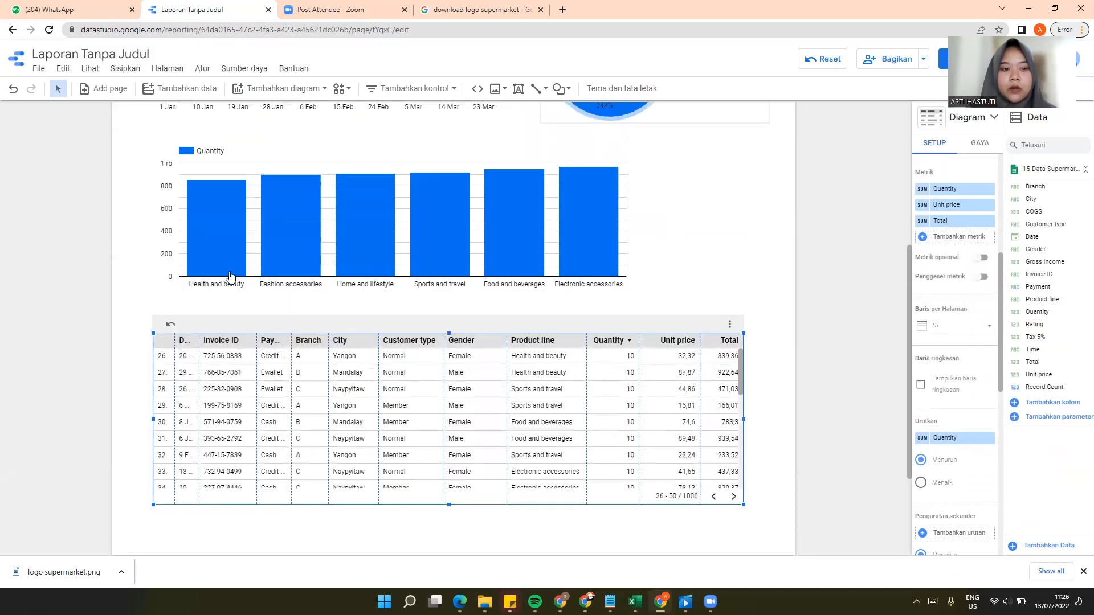
scroll(296, 365, down, 5)
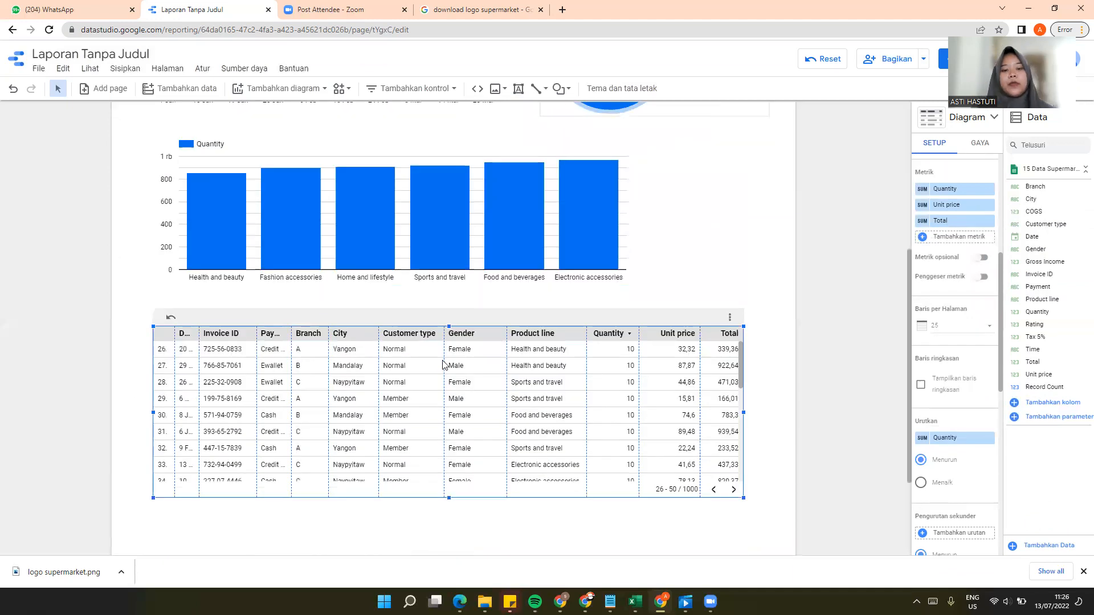
scroll(442, 365, up, 5)
scroll(455, 359, down, 8)
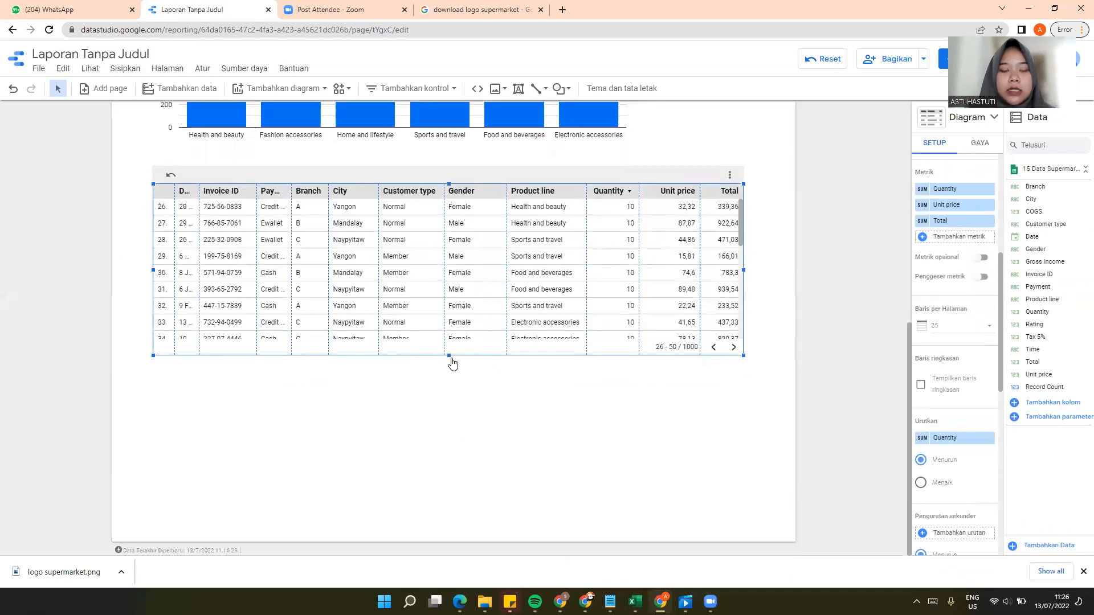
Step: Switch the report to view mode and reset its interactive selections to their defaults
scroll(453, 363, up, 8)
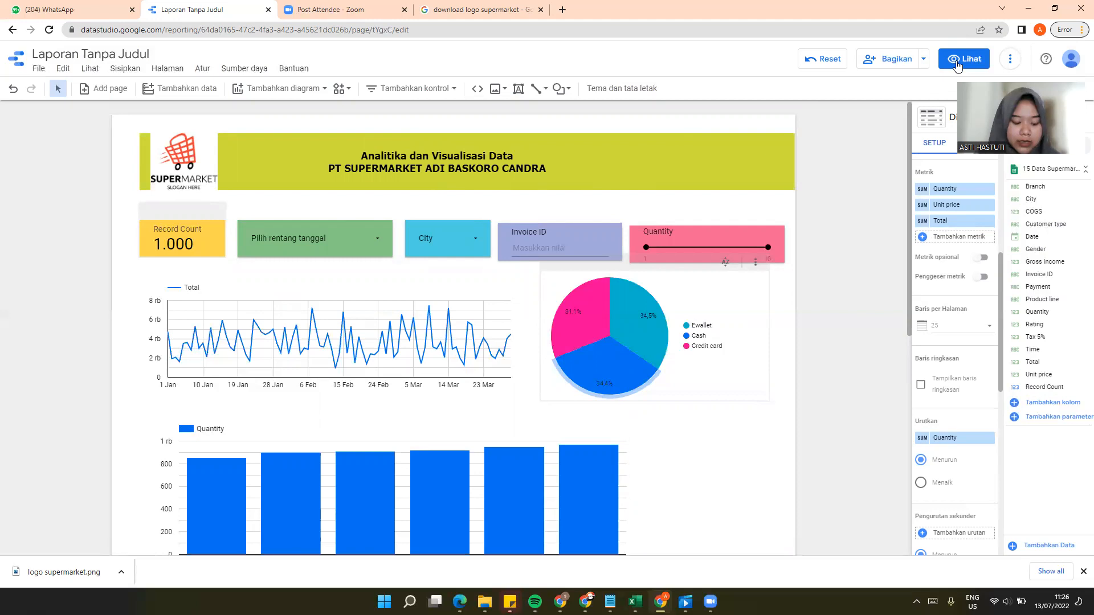
click(950, 59)
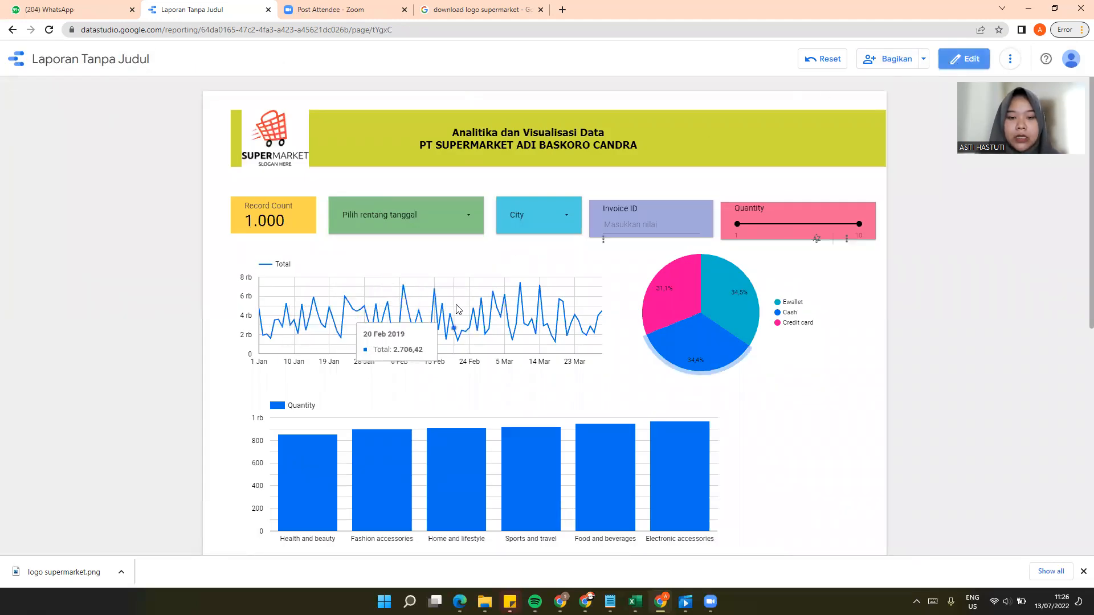
scroll(617, 410, down, 7)
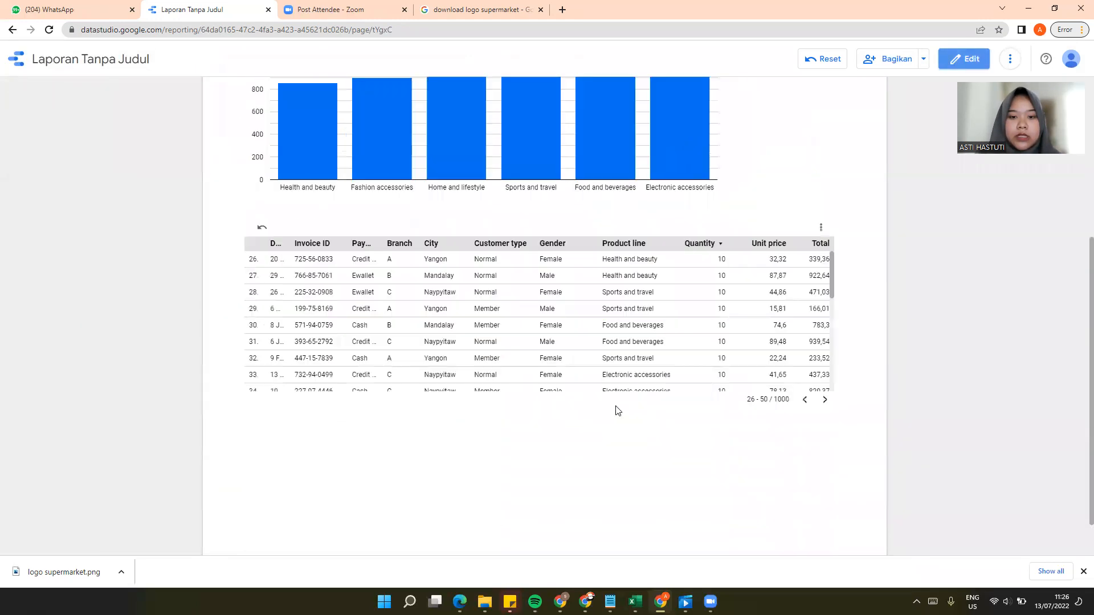
scroll(617, 411, up, 7)
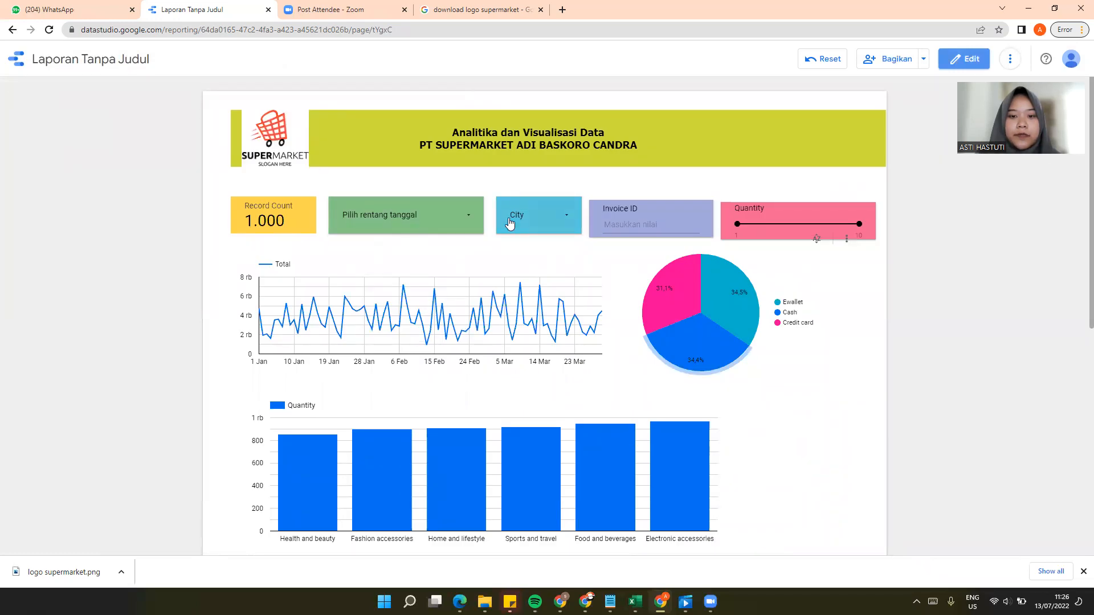
click(824, 60)
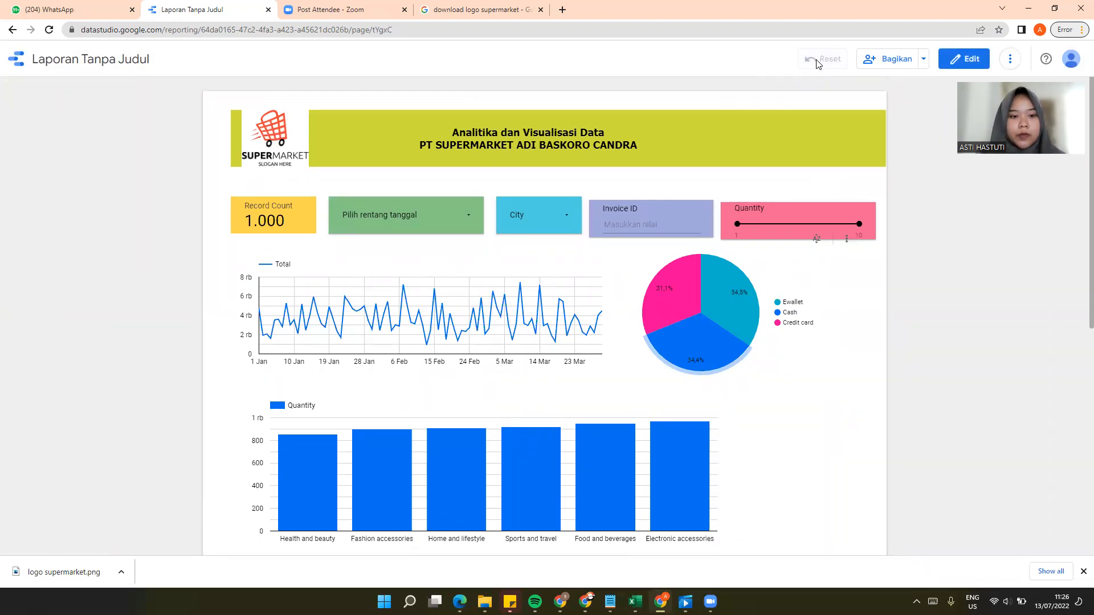
scroll(610, 251, down, 5)
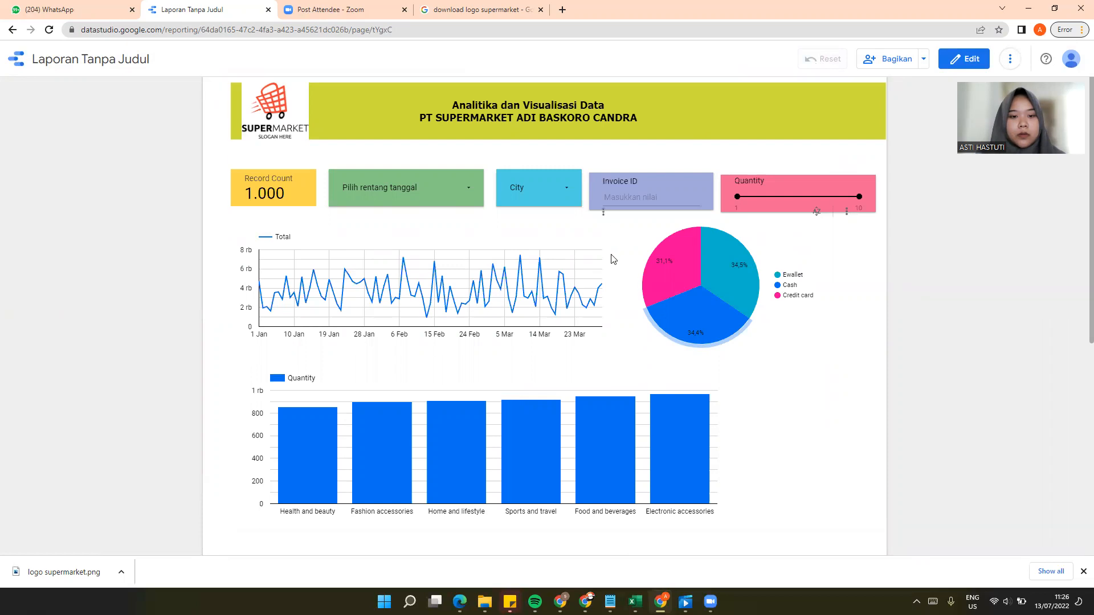
Step: Choose 1 January 2019 as the start date in the report's date range control
scroll(613, 263, up, 4)
scroll(613, 262, up, 1)
click(389, 208)
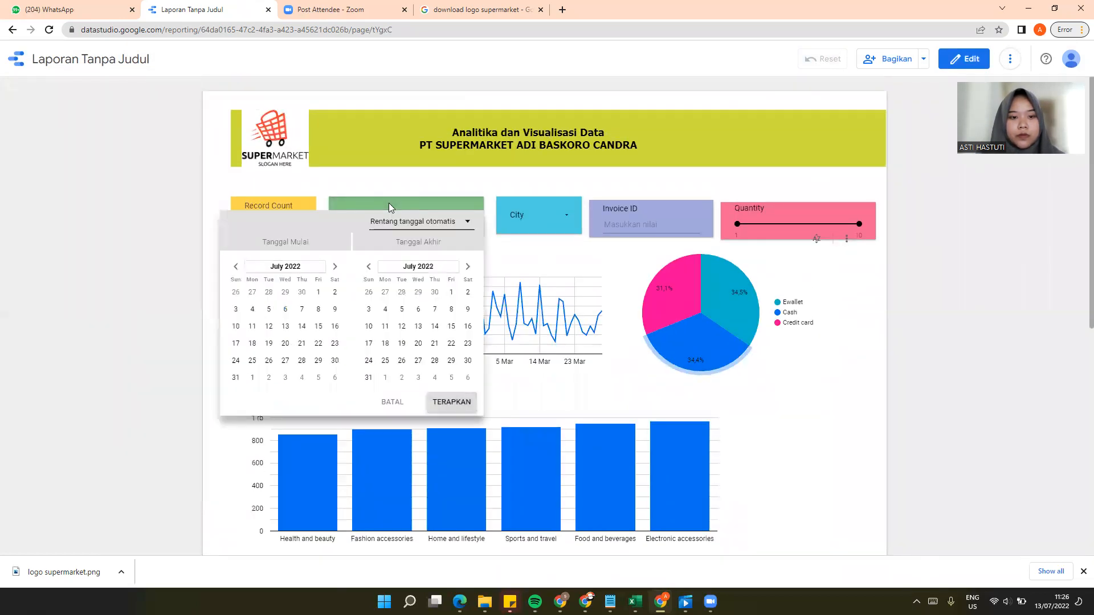
click(303, 268)
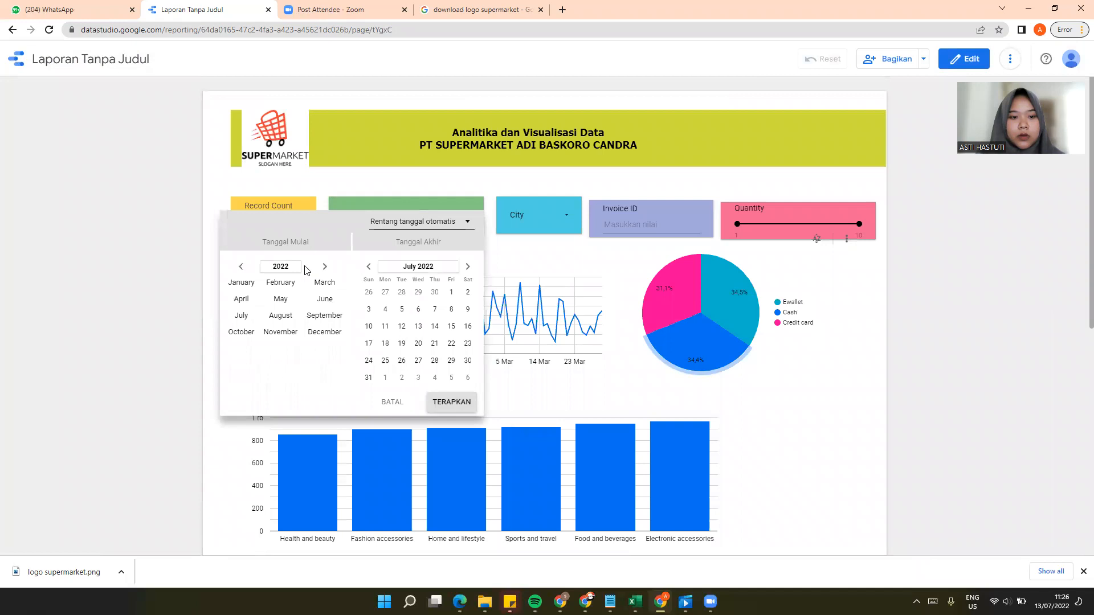
click(242, 284)
click(304, 272)
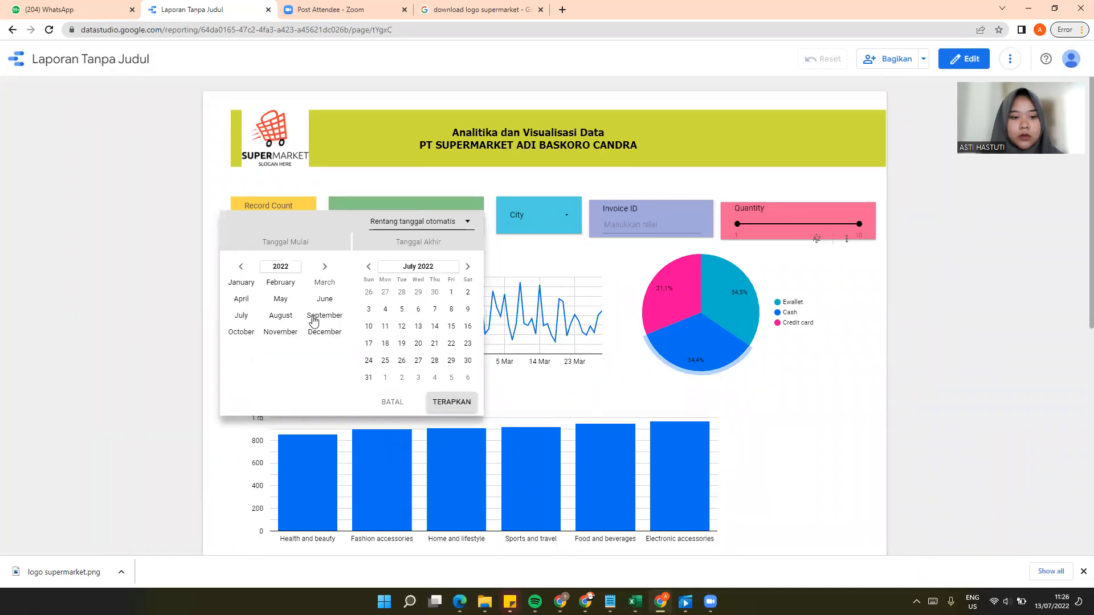
click(242, 267)
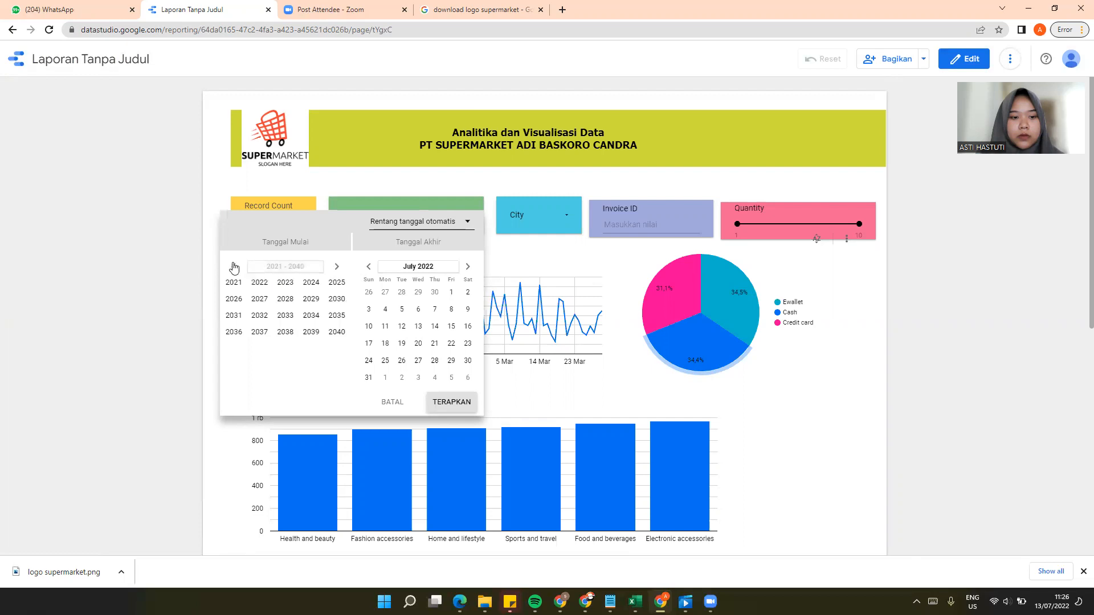
click(311, 332)
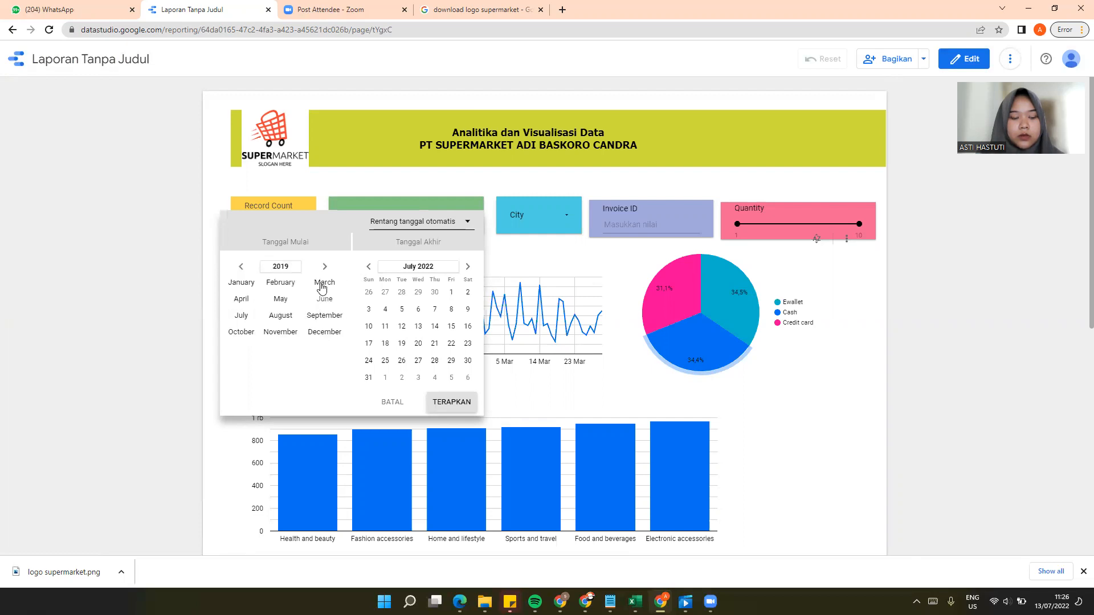
click(242, 284)
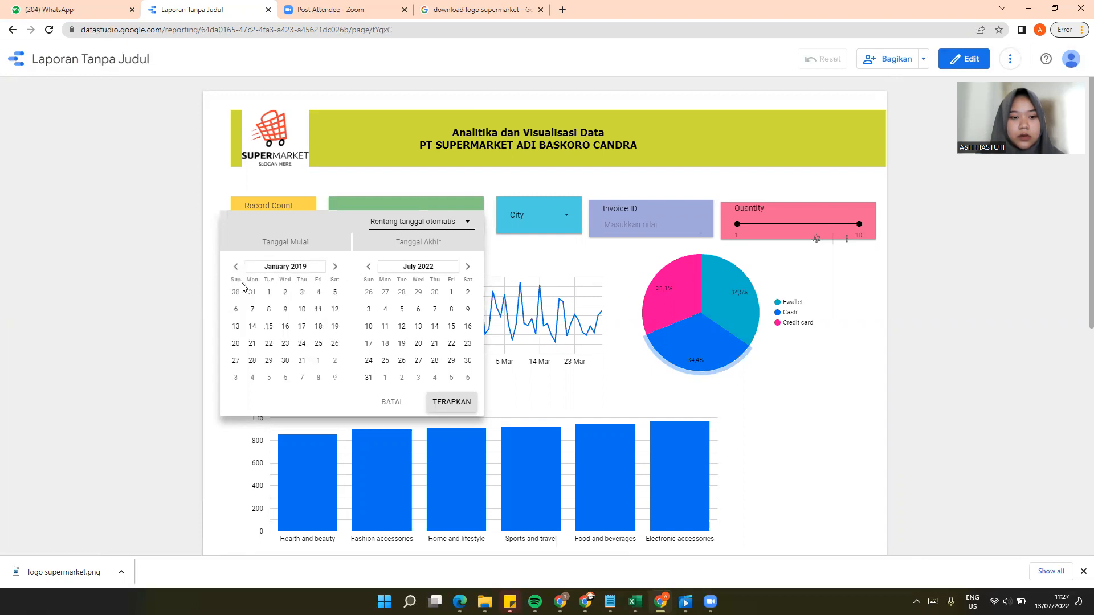
click(269, 293)
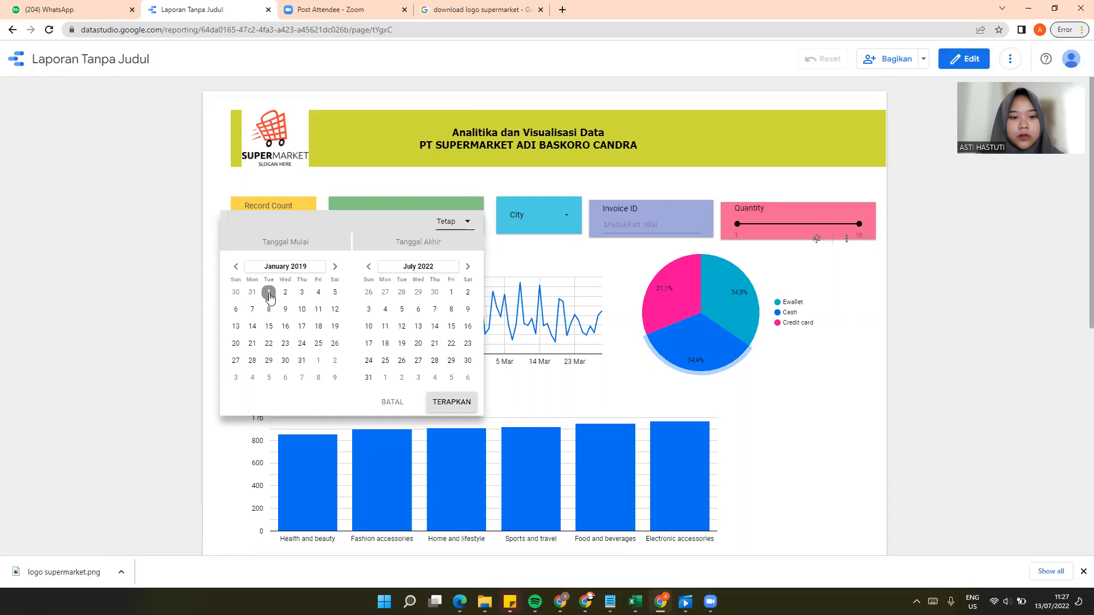
Step: Choose 31 March 2019 as the end date of the date range control and apply the range
click(419, 266)
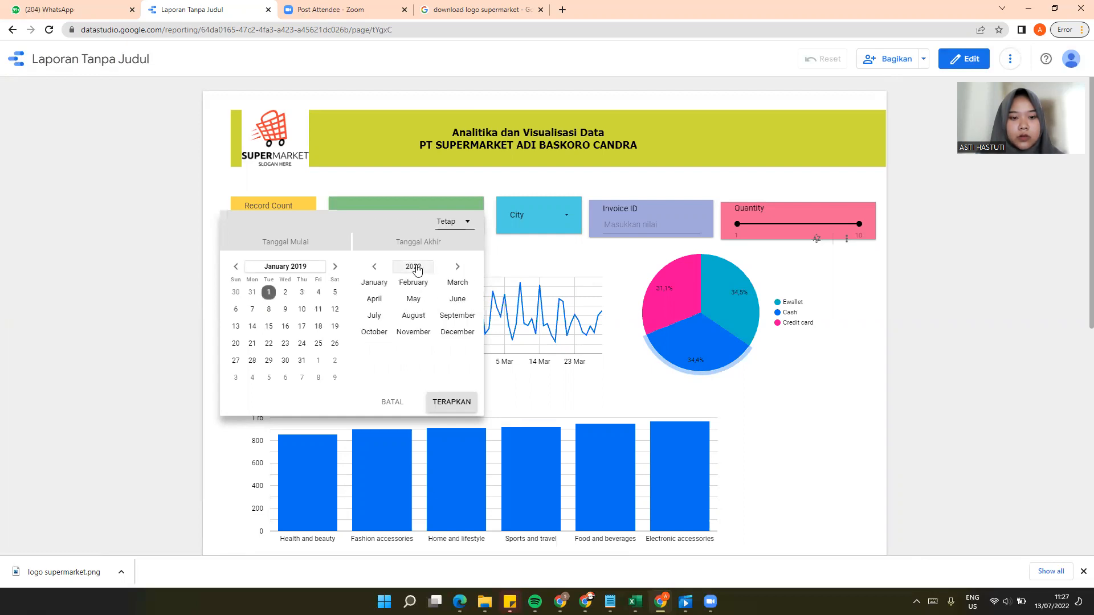
click(416, 268)
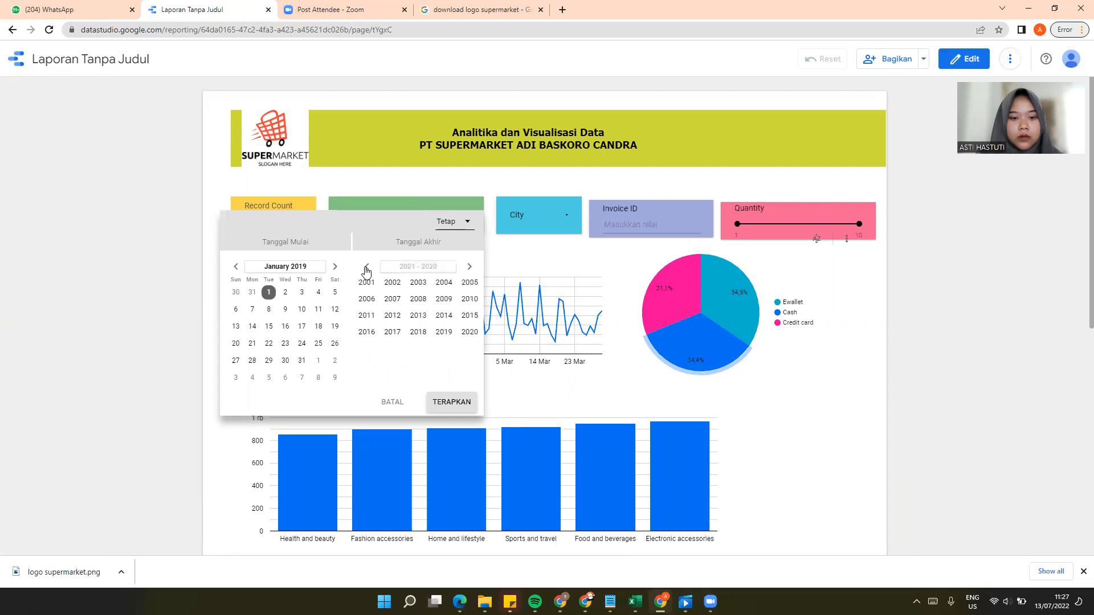
click(441, 334)
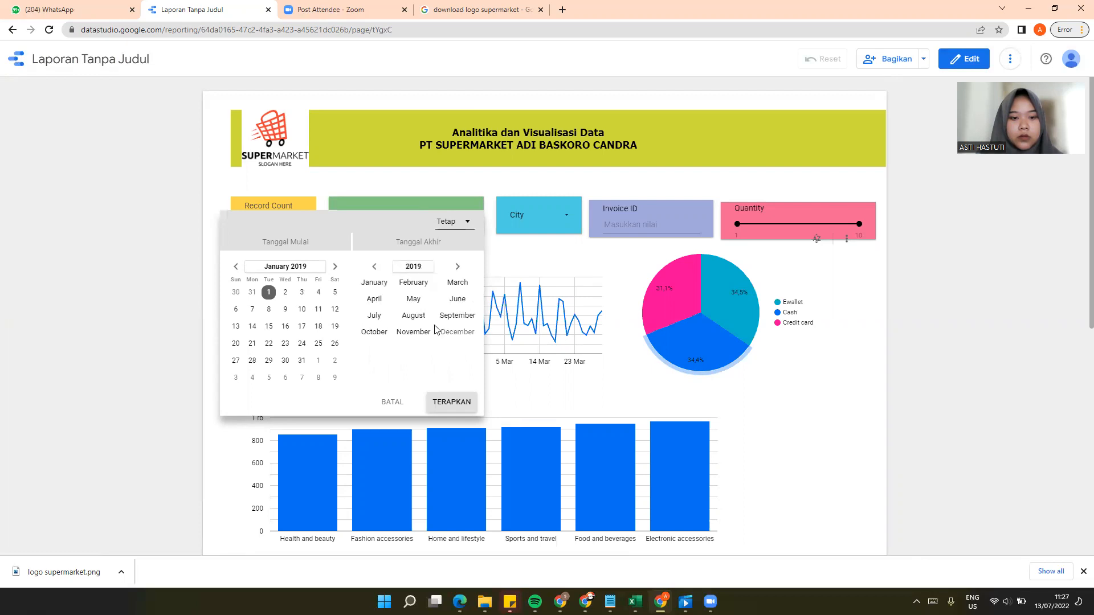
click(454, 287)
click(369, 377)
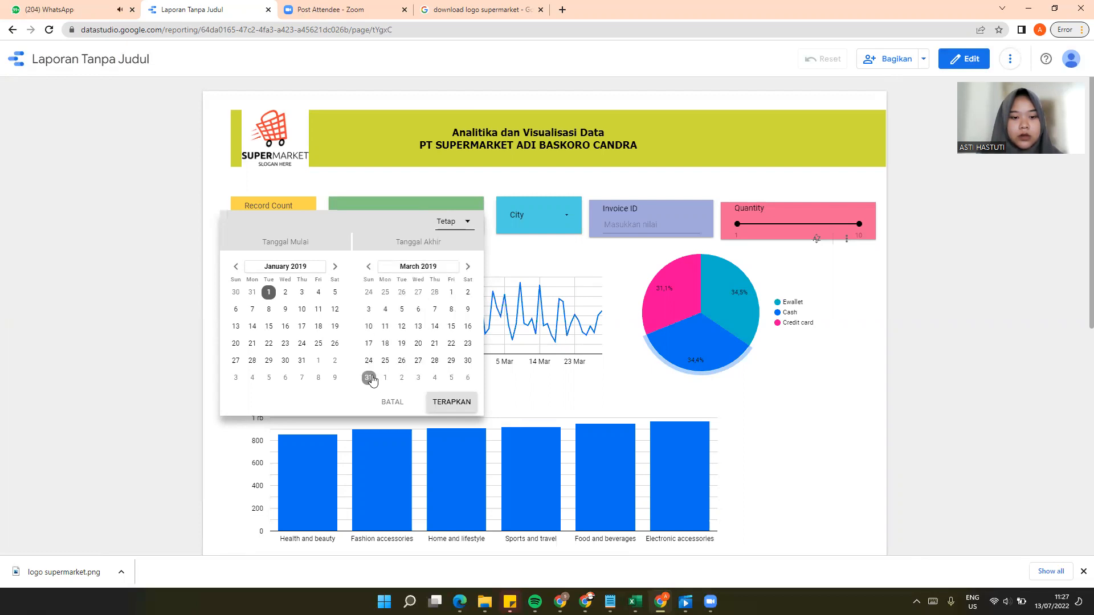
click(466, 404)
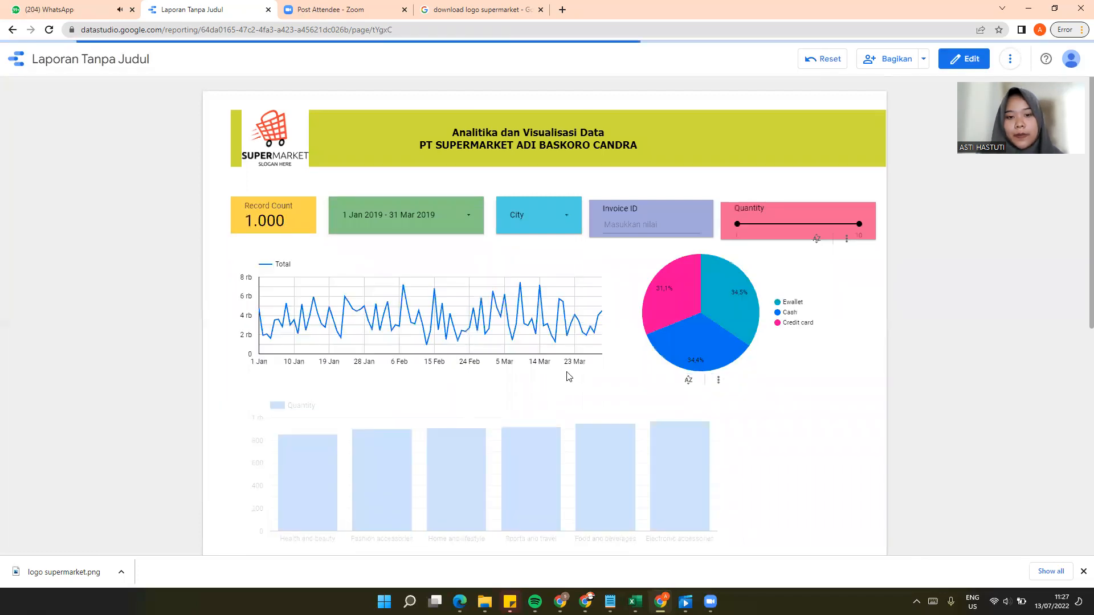
Step: Filter the report with the City control so that only Yangon is selected
scroll(536, 313, down, 3)
scroll(576, 376, up, 3)
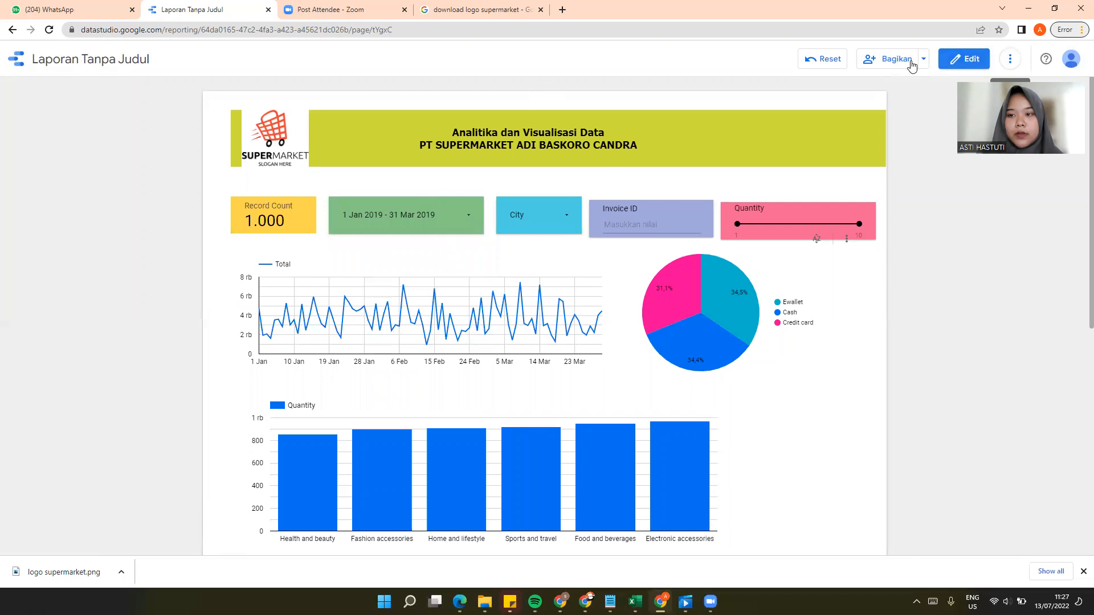
scroll(550, 295, down, 5)
scroll(549, 294, up, 5)
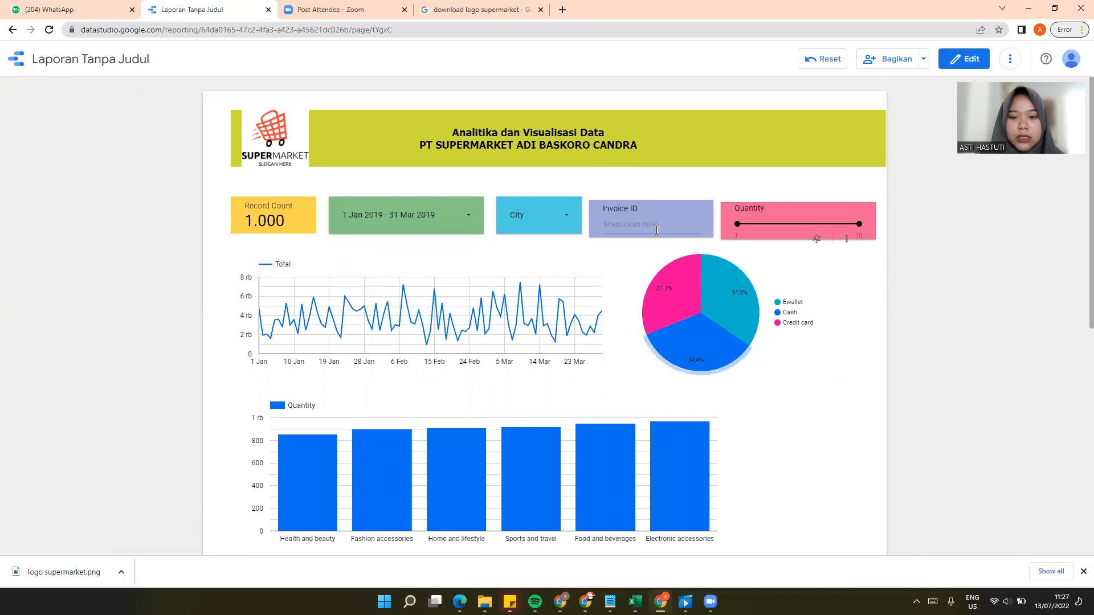
click(566, 220)
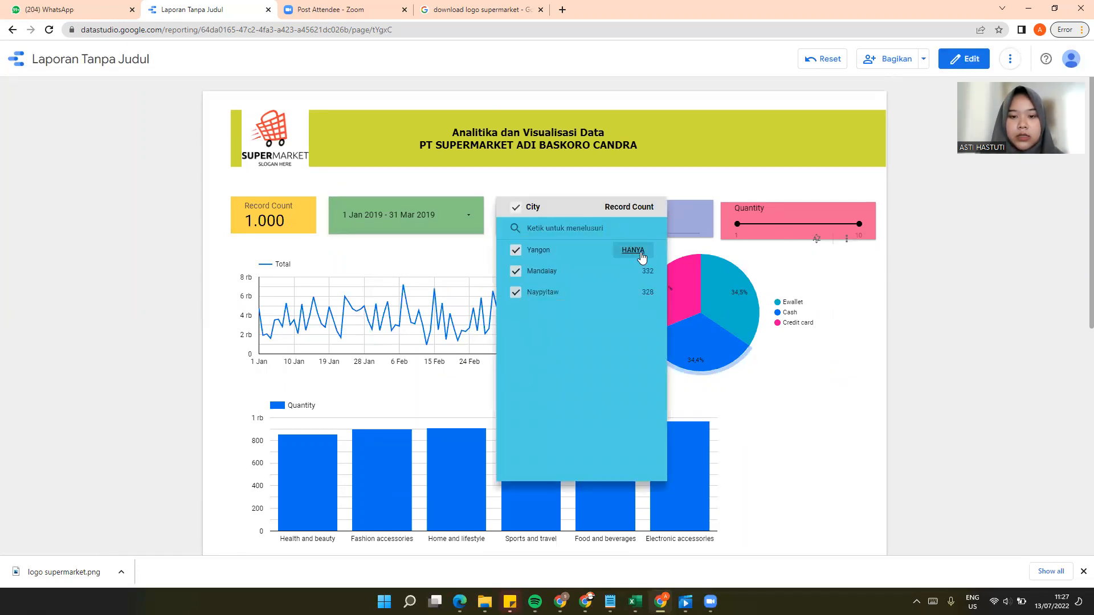
click(641, 254)
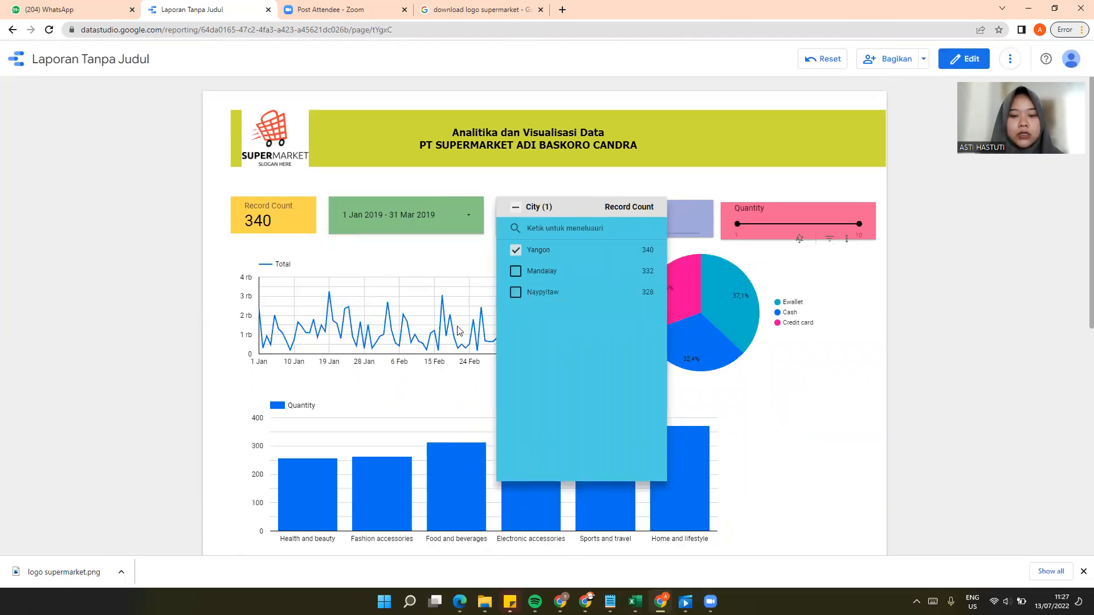
click(786, 389)
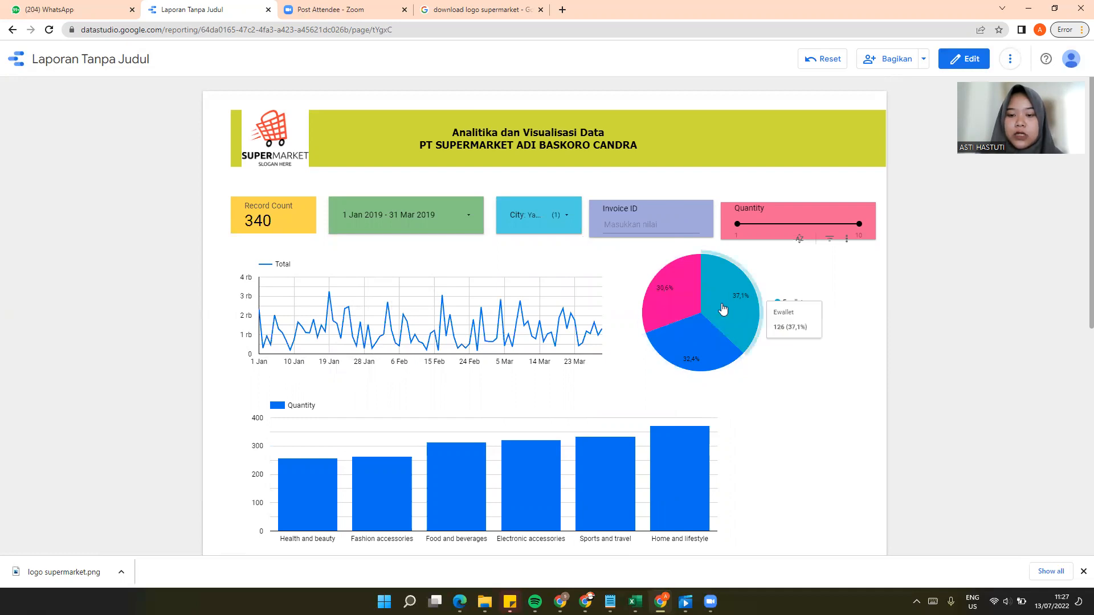
Step: Add Mandalay and Naypyitaw back to the City filter alongside Yangon
scroll(343, 311, down, 3)
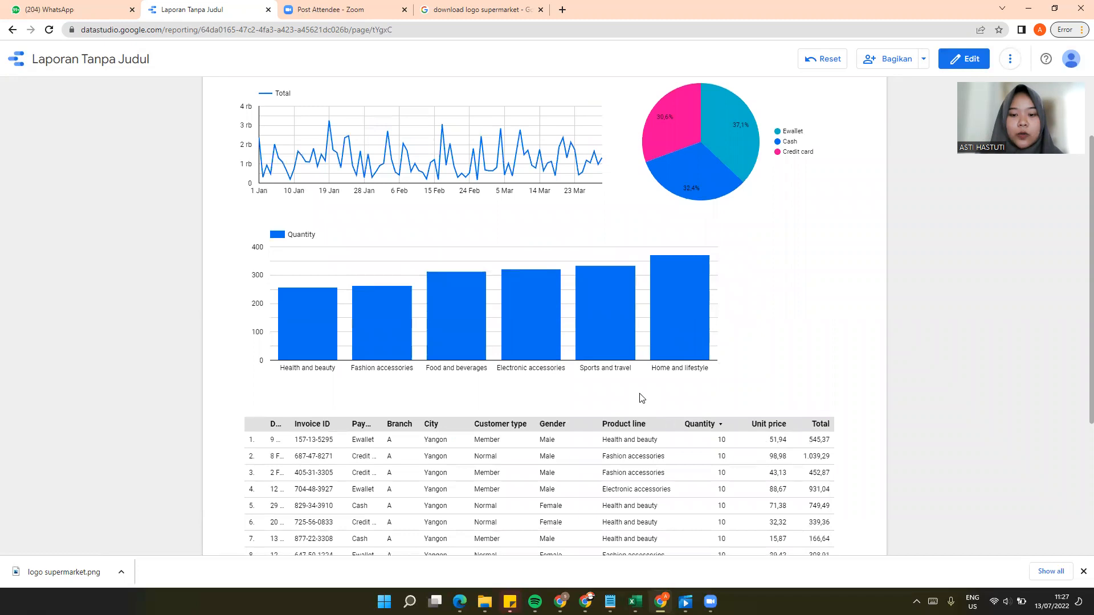
scroll(642, 398, down, 4)
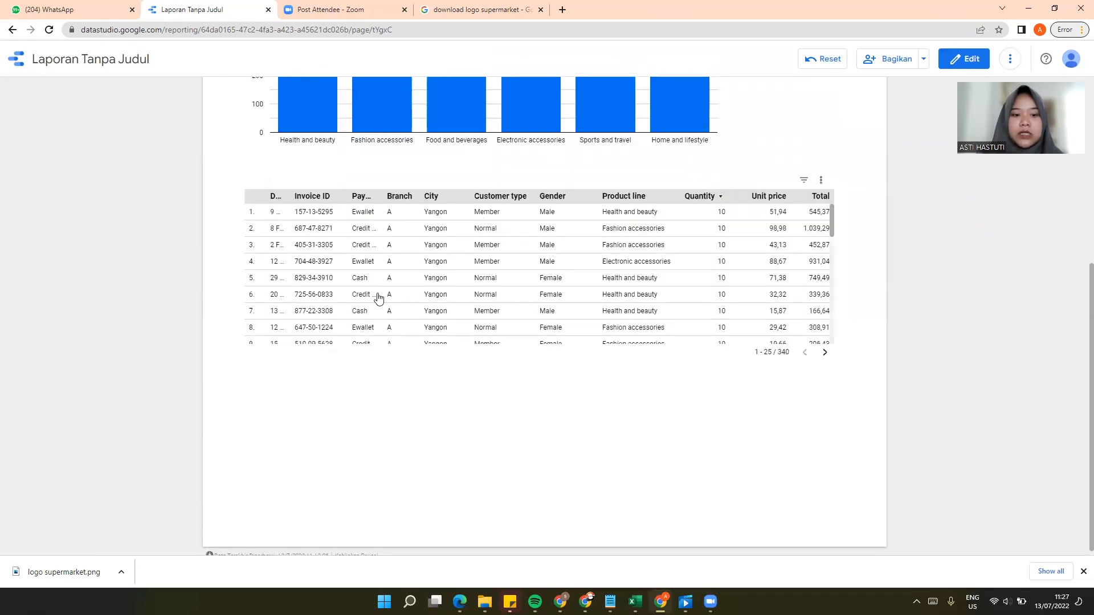
scroll(427, 294, down, 4)
scroll(428, 294, up, 10)
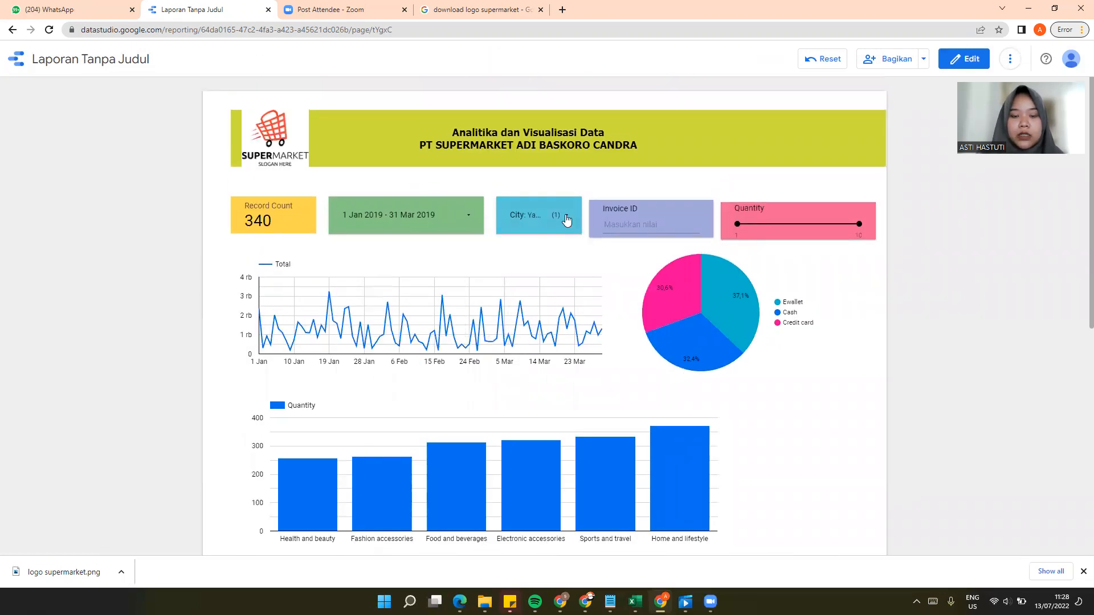
click(566, 220)
click(516, 272)
click(515, 293)
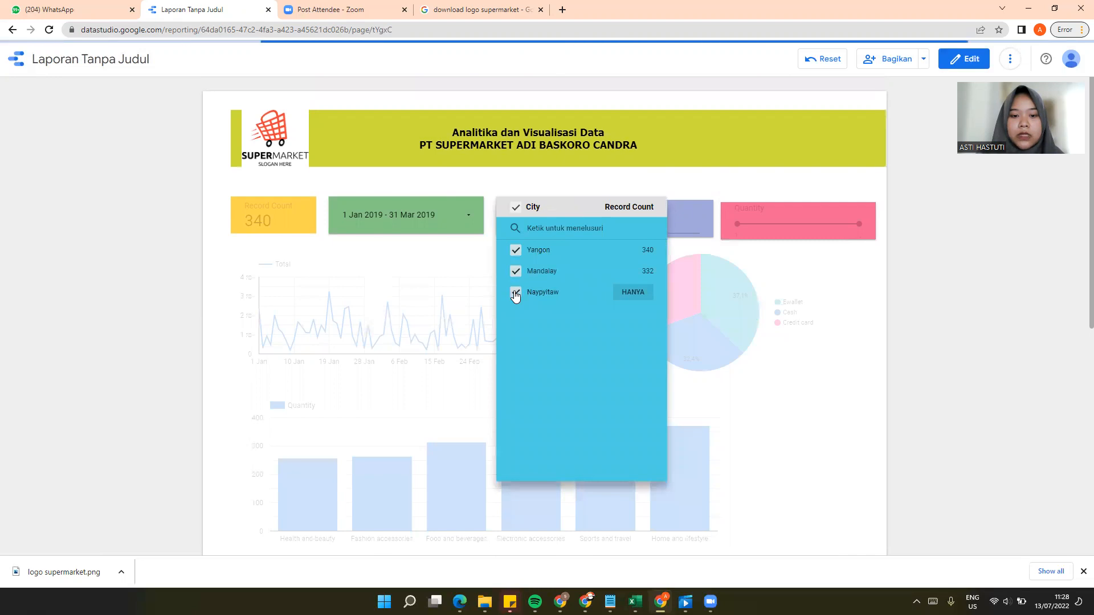
click(830, 379)
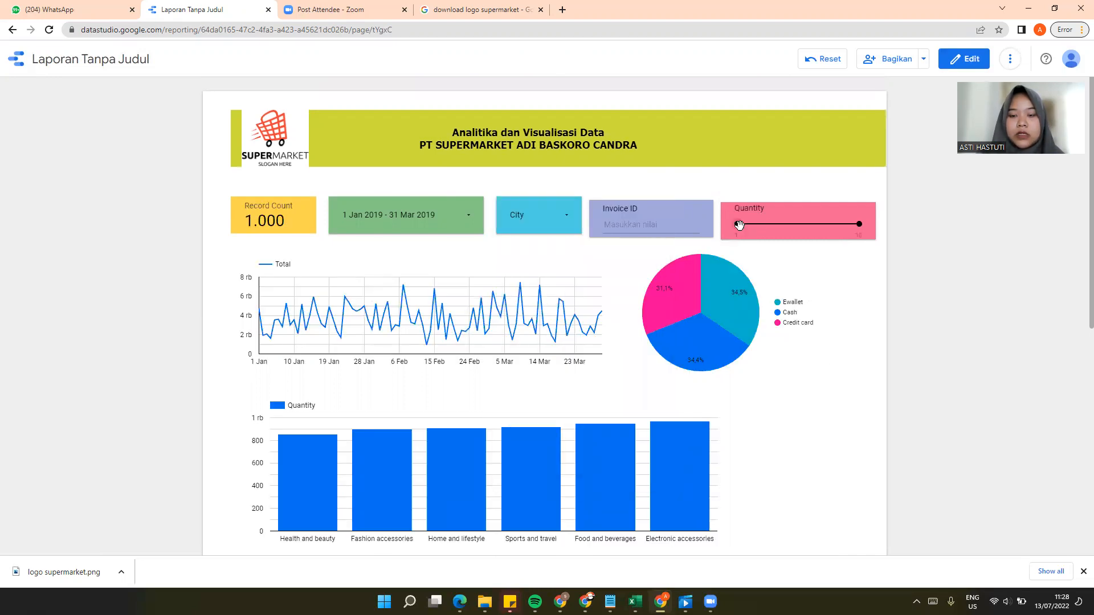
Step: Test the Quantity slider by raising its minimum to 7, reviewing the filtered report, and returning the minimum to 1
drag(739, 225, 821, 231)
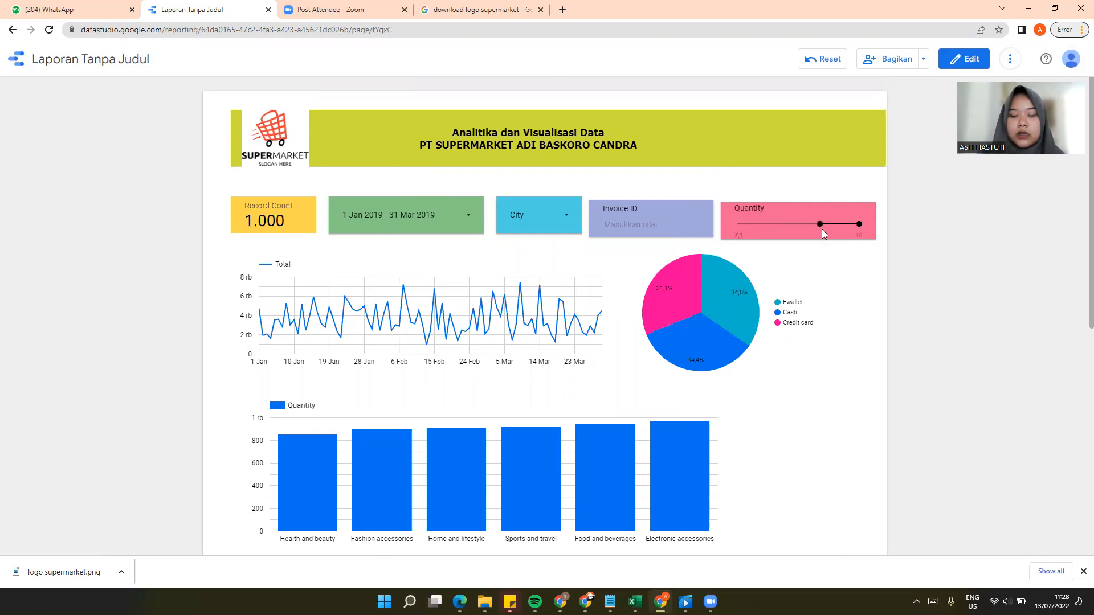
drag(821, 230, 822, 230)
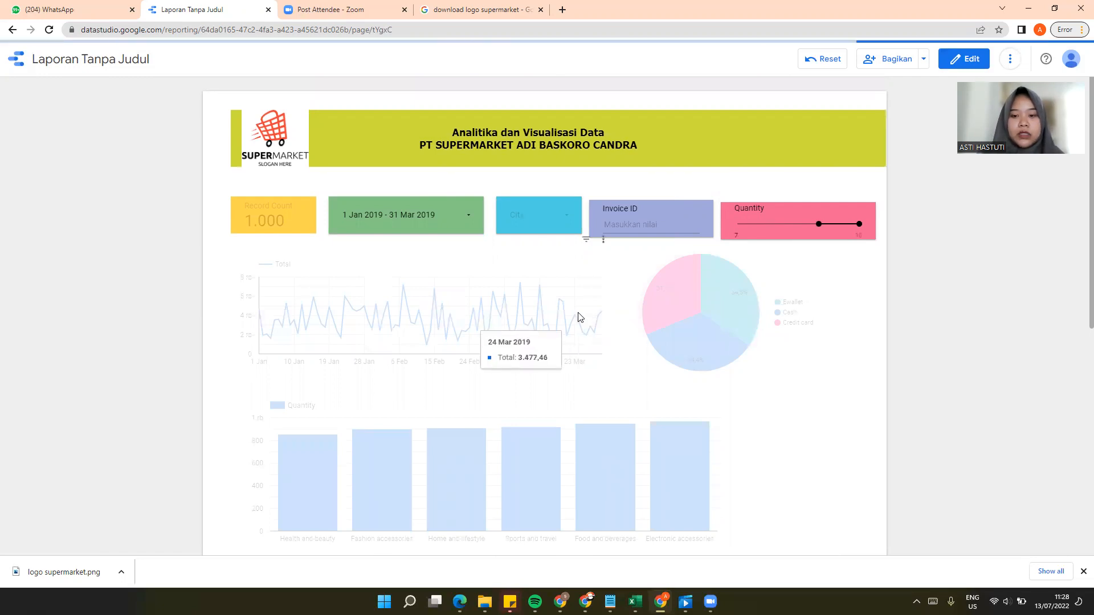
scroll(581, 342, down, 7)
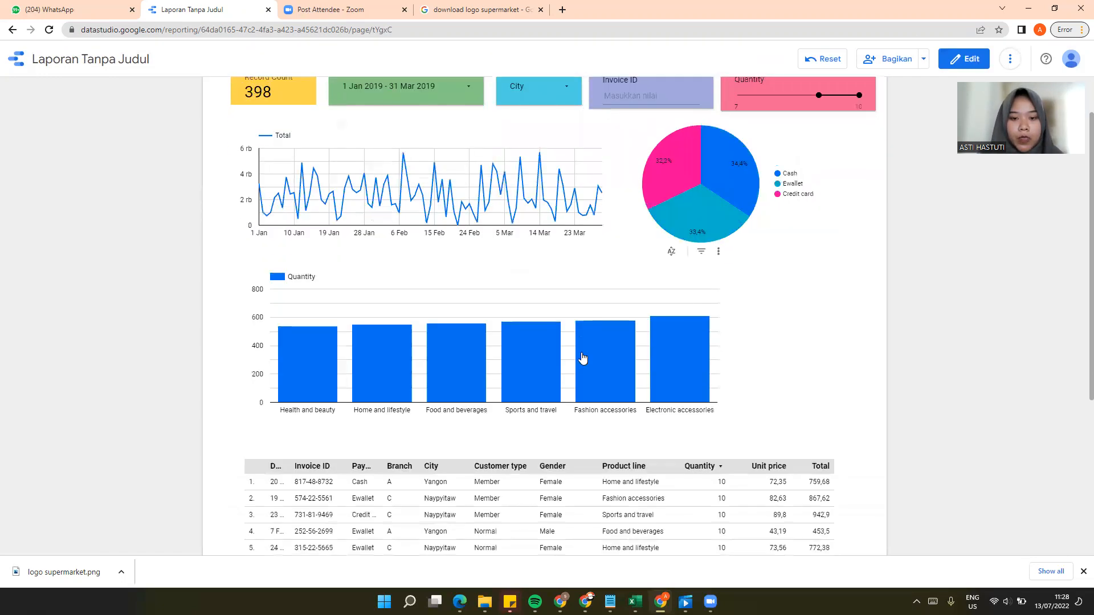
scroll(585, 352, up, 5)
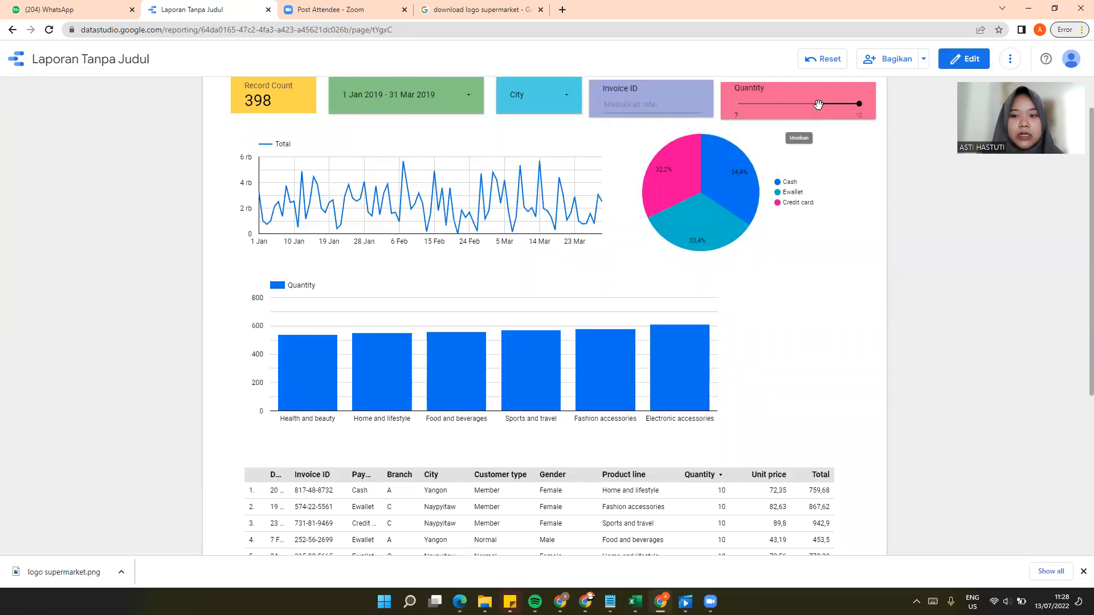
drag(819, 104, 733, 110)
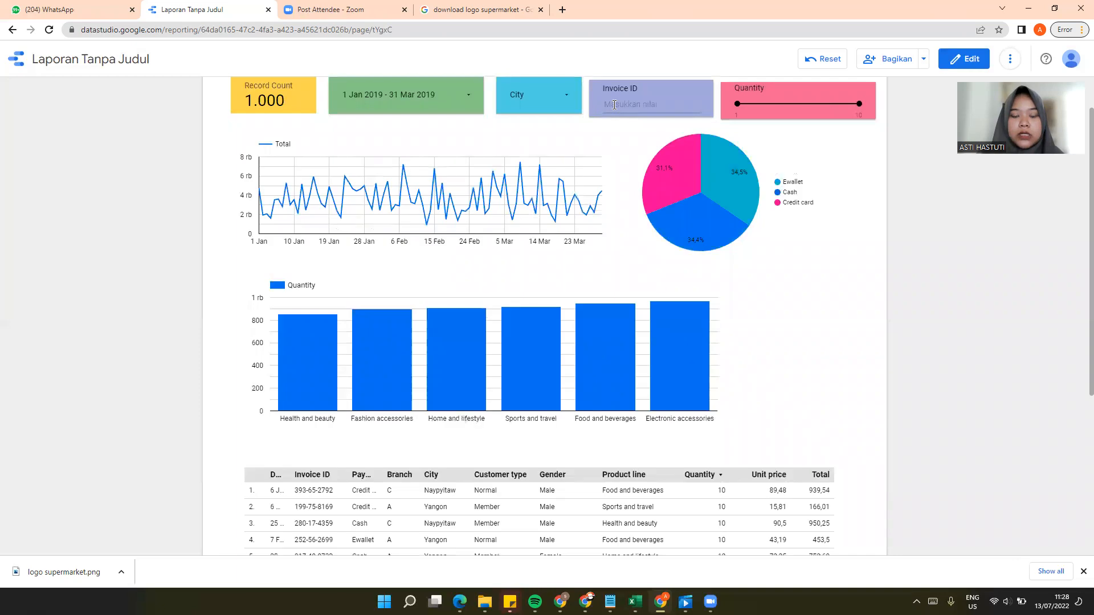
Step: Filter the report by the invoice ID copied from the first row of the transaction table
scroll(468, 285, down, 1)
scroll(469, 285, down, 5)
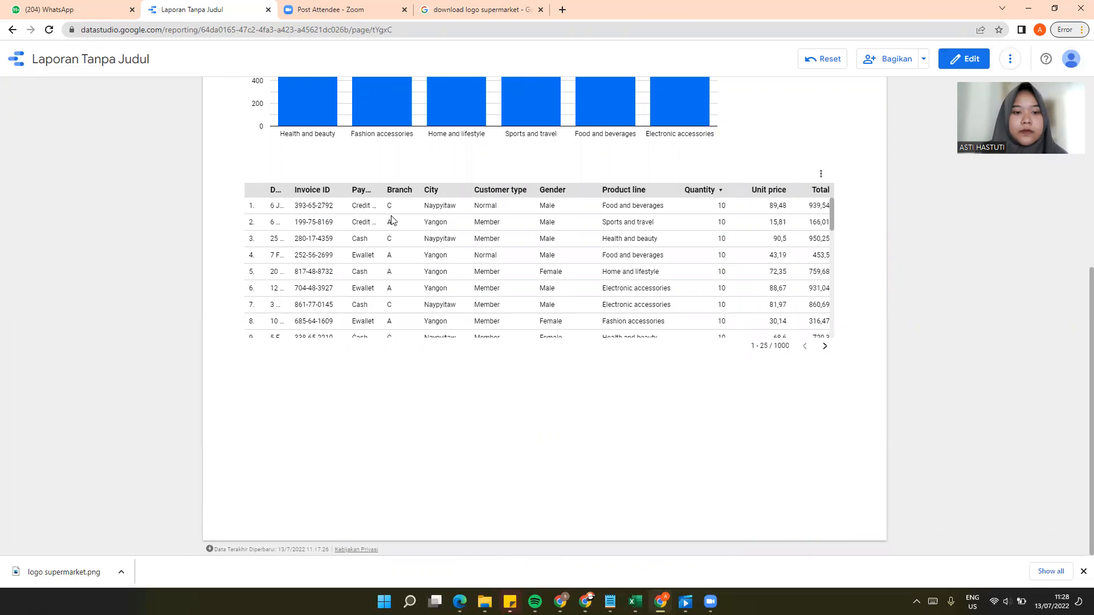
drag(335, 207, 300, 214)
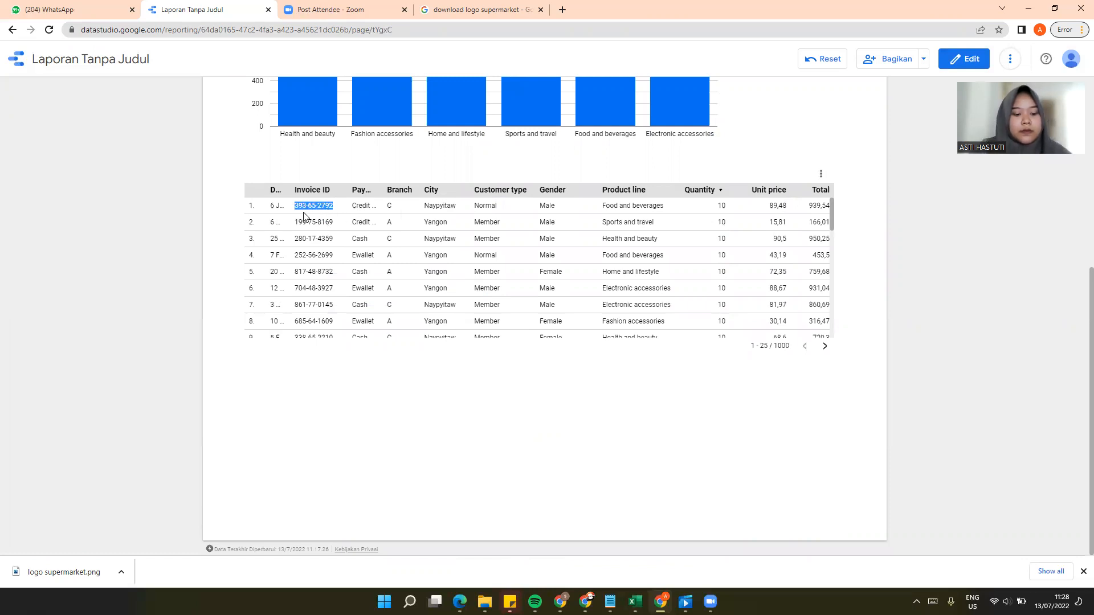
scroll(304, 216, up, 7)
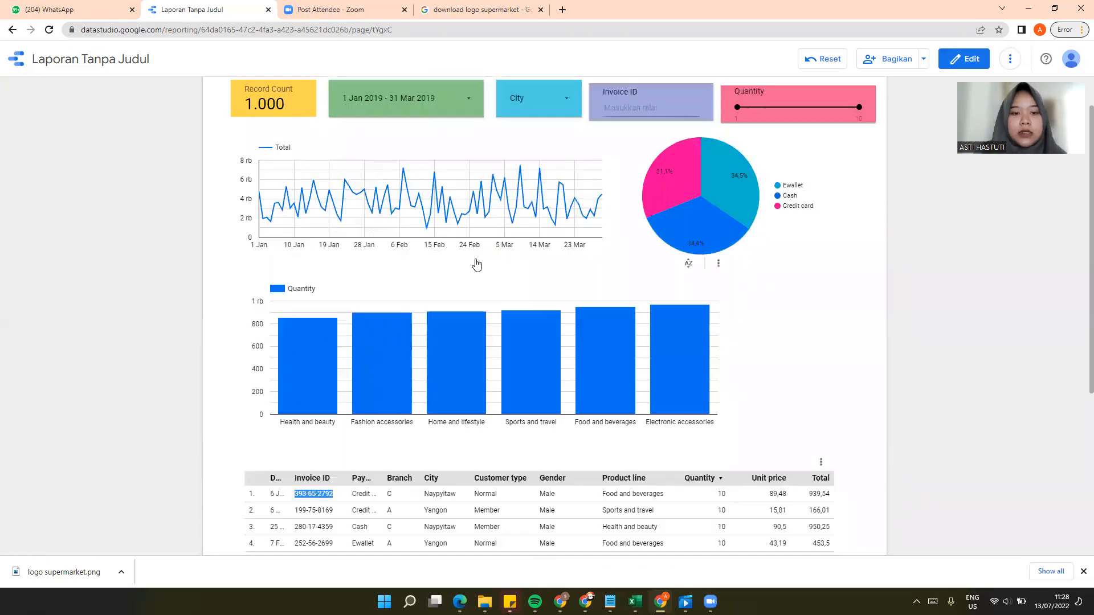
click(620, 218)
text(393-65-2792)
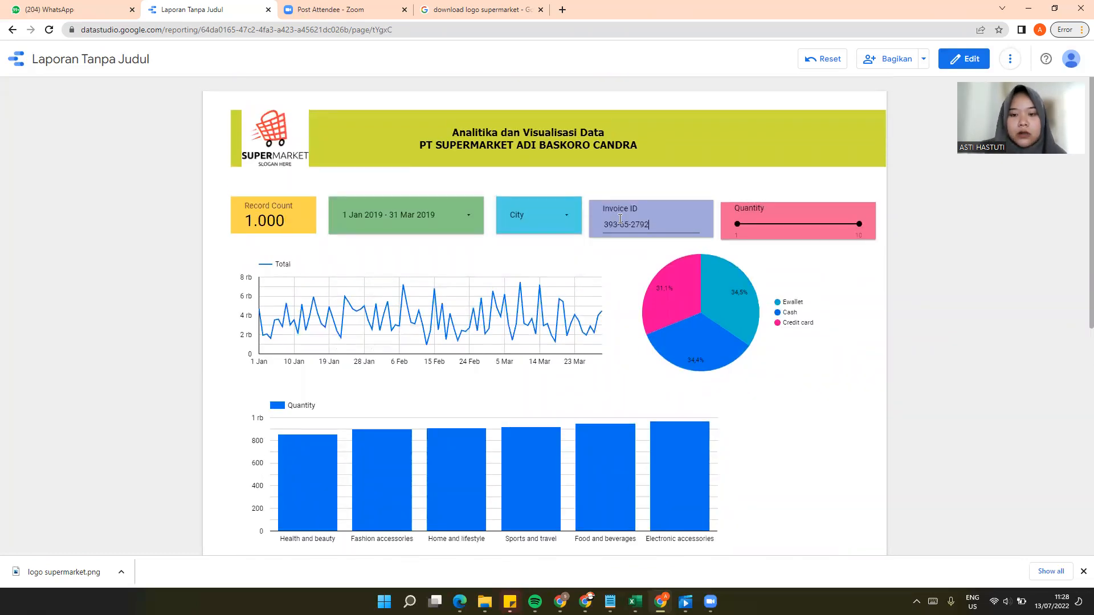
key(Return)
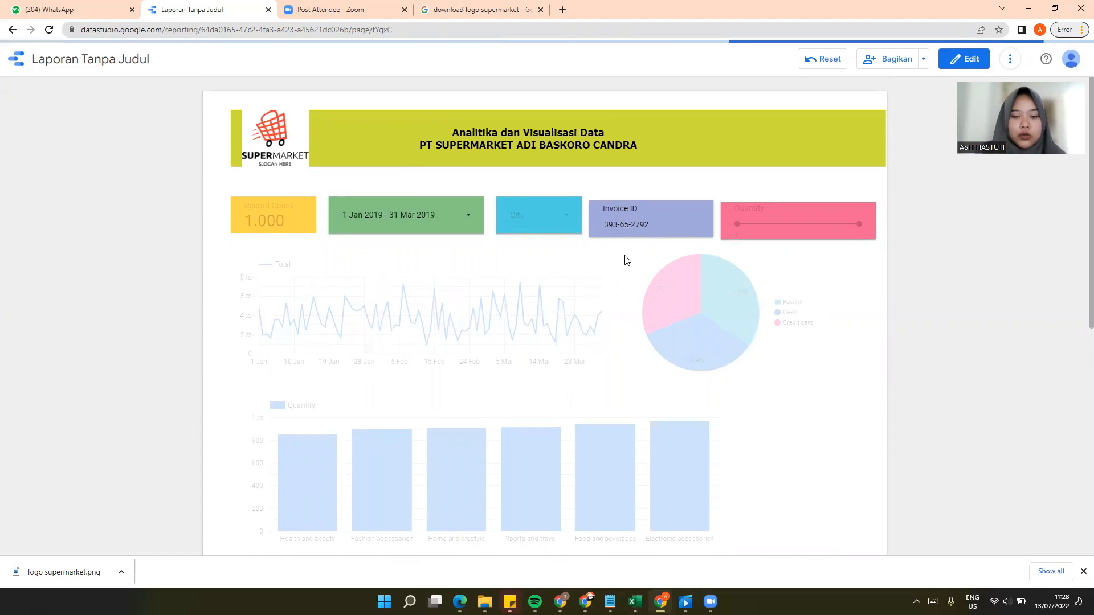
Step: Replace the last four digits of the Invoice ID filter value with 1000 and apply it
scroll(611, 292, down, 1)
scroll(611, 292, down, 5)
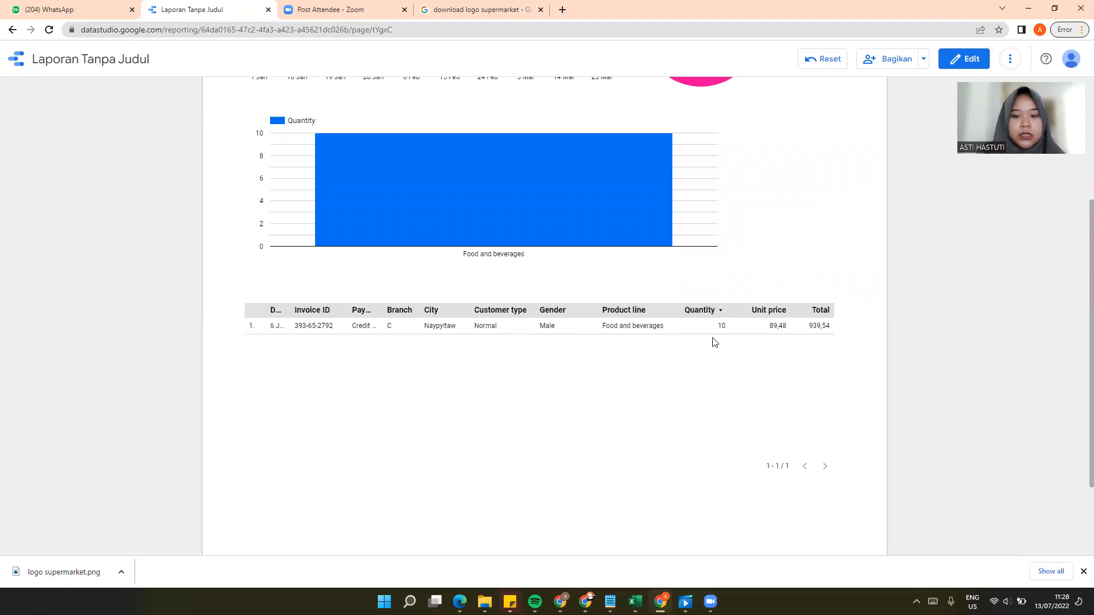
scroll(509, 334, up, 5)
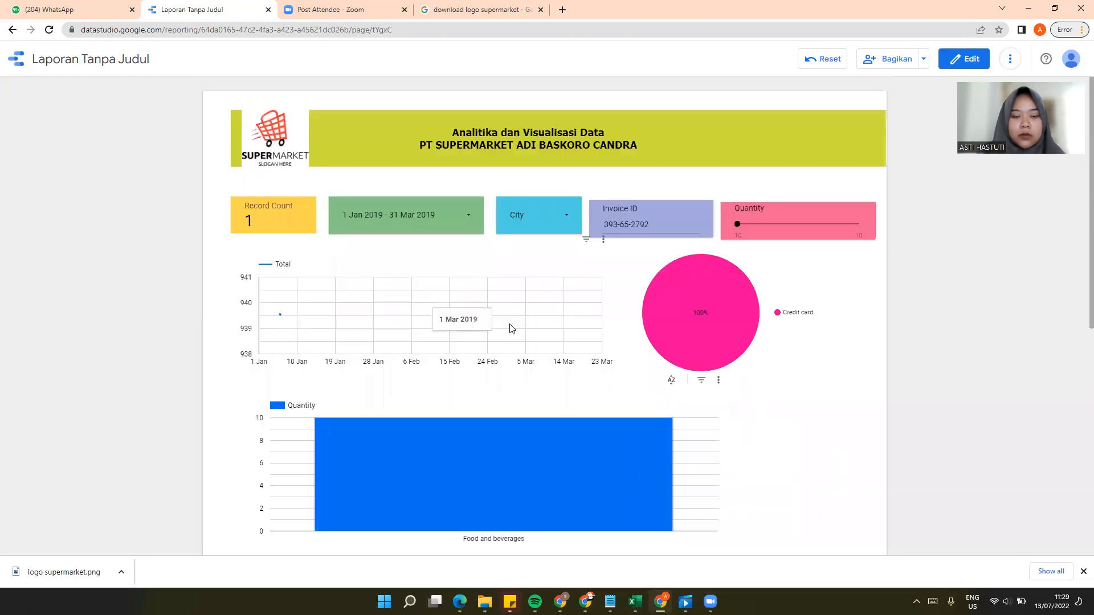
click(650, 224)
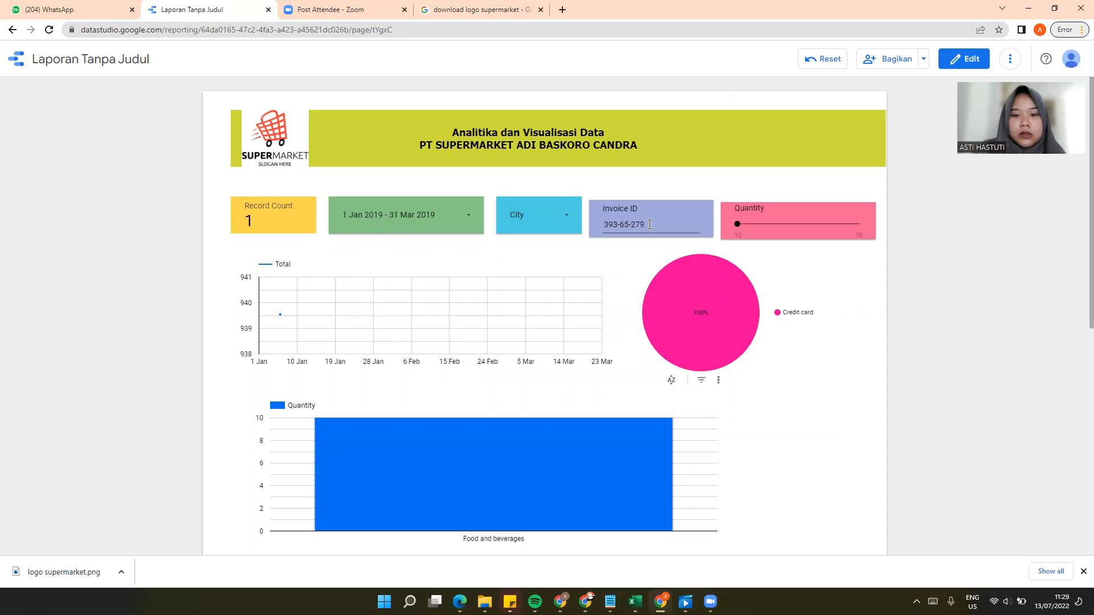
text(000)
key(Return)
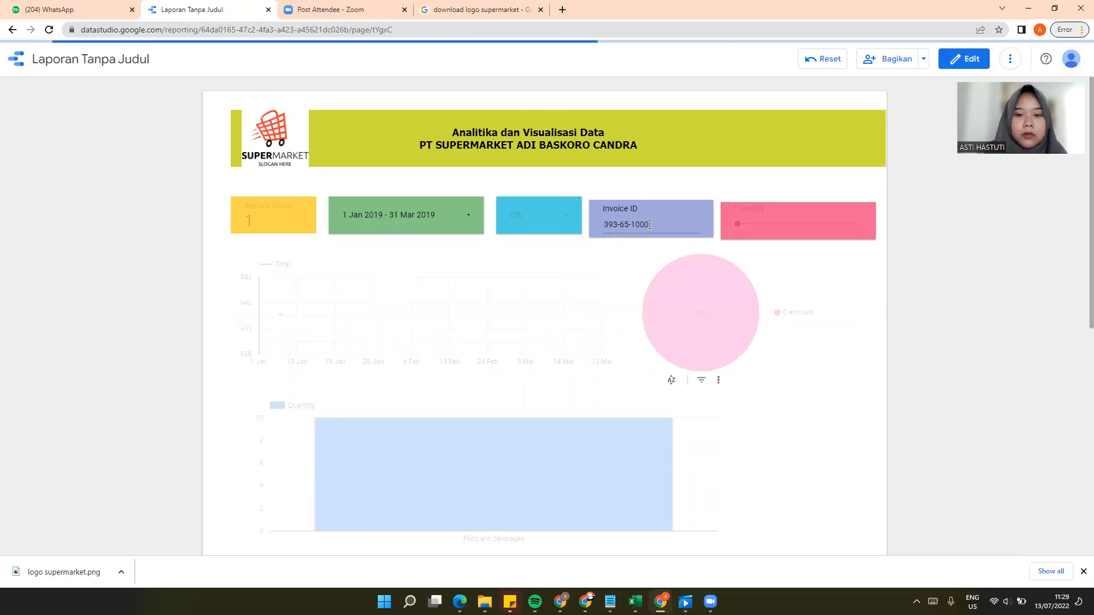
Step: Clear the value entered in the Invoice ID filter
scroll(557, 335, down, 7)
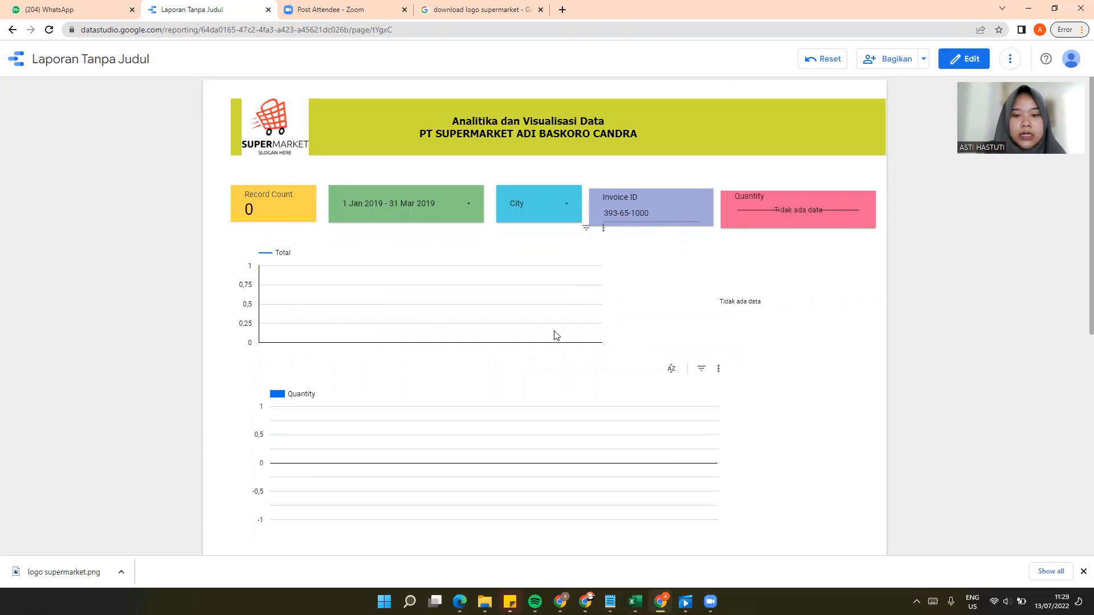
scroll(555, 339, up, 6)
scroll(558, 338, up, 1)
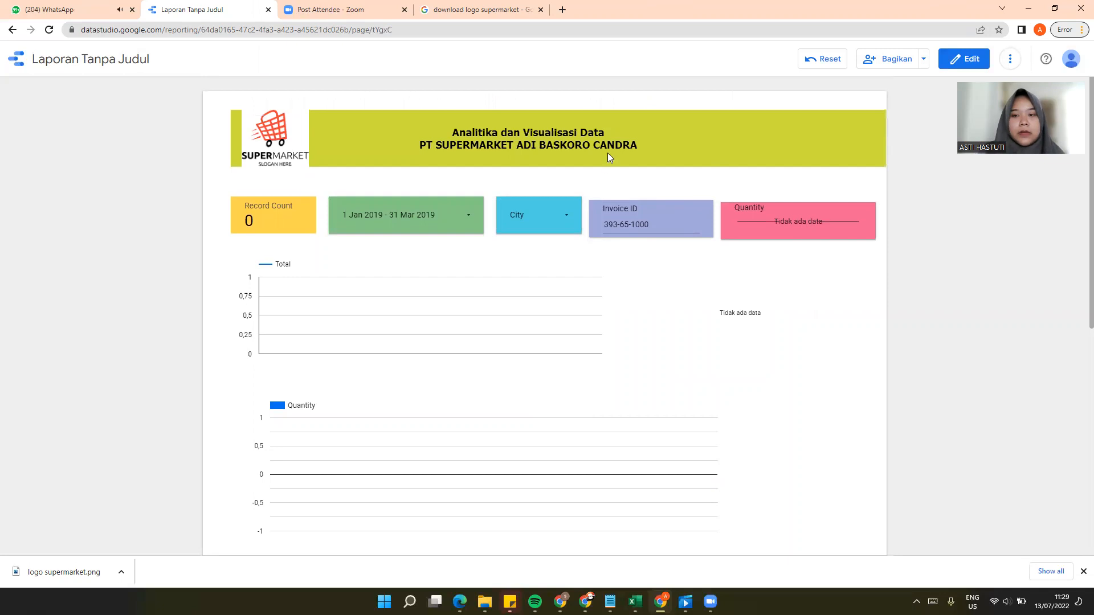
click(669, 231)
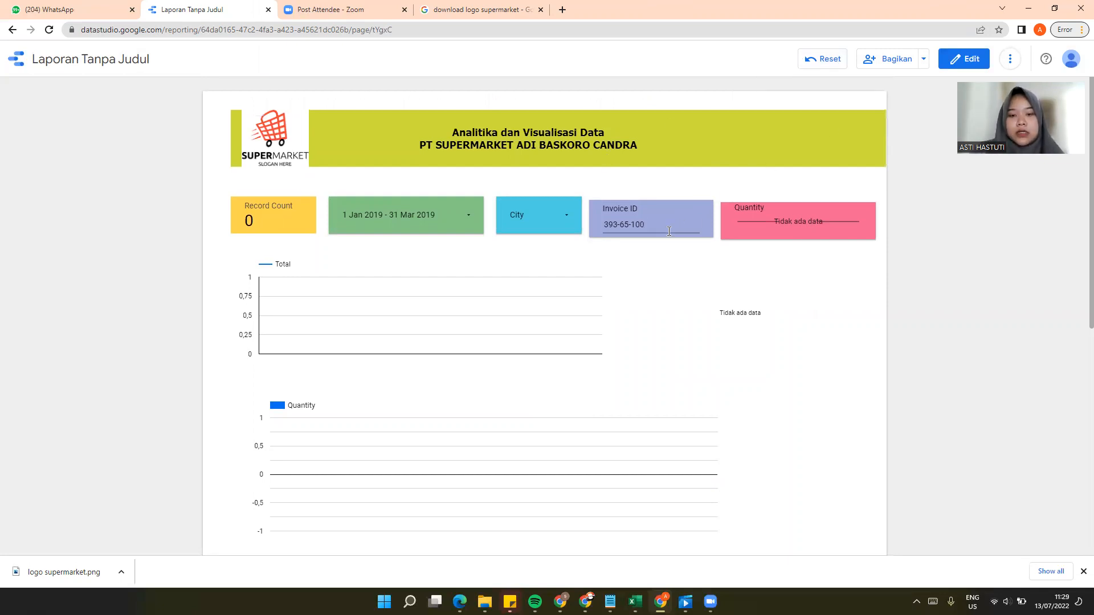
key(BackSpace)
key(BackSpace)
key(BackSpace)
key(BackSpace)
key(BackSpace)
key(BackSpace)
key(BackSpace)
key(BackSpace)
key(BackSpace)
key(BackSpace)
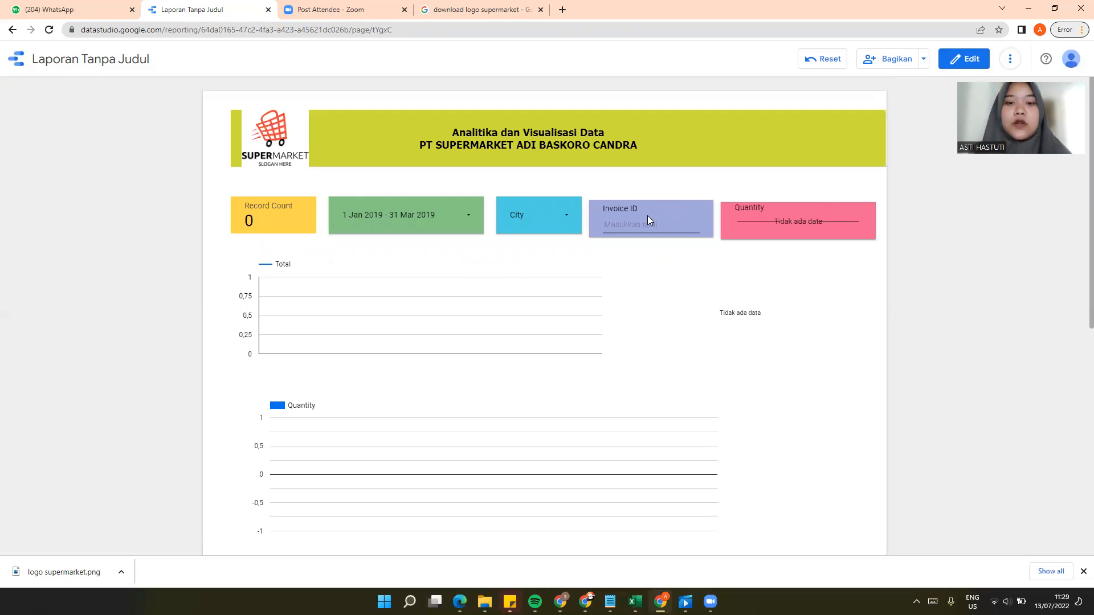
scroll(660, 256, down, 4)
scroll(658, 265, up, 4)
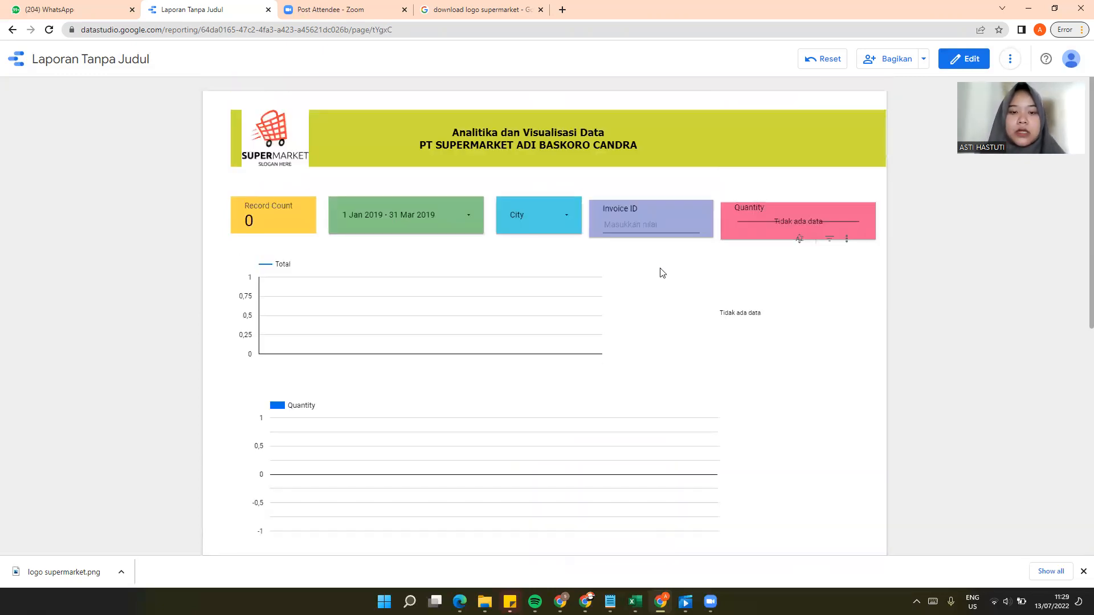
scroll(542, 238, down, 3)
scroll(598, 245, up, 3)
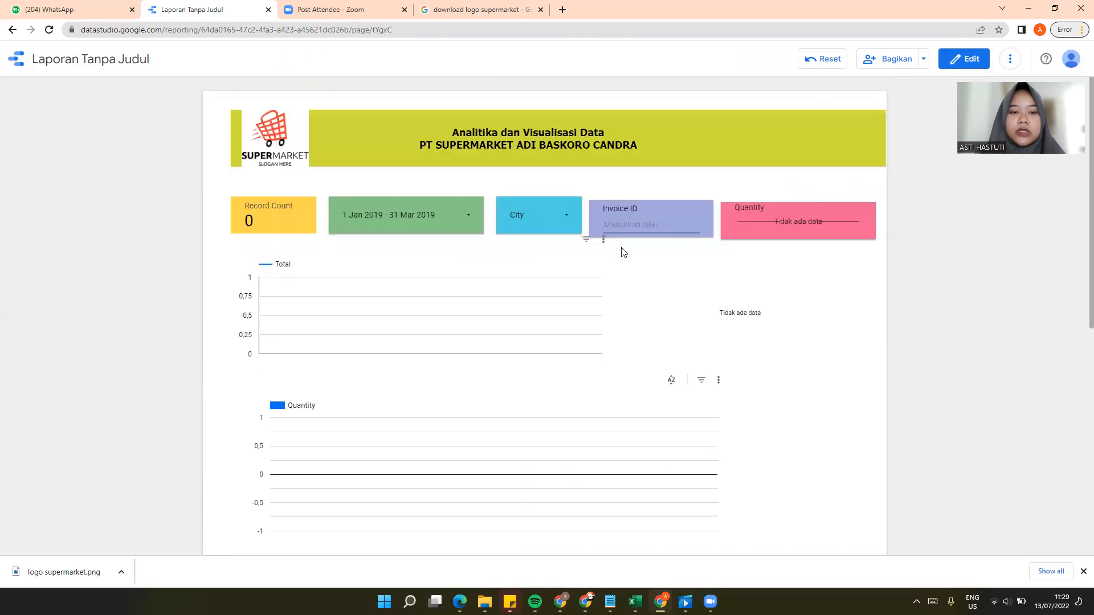